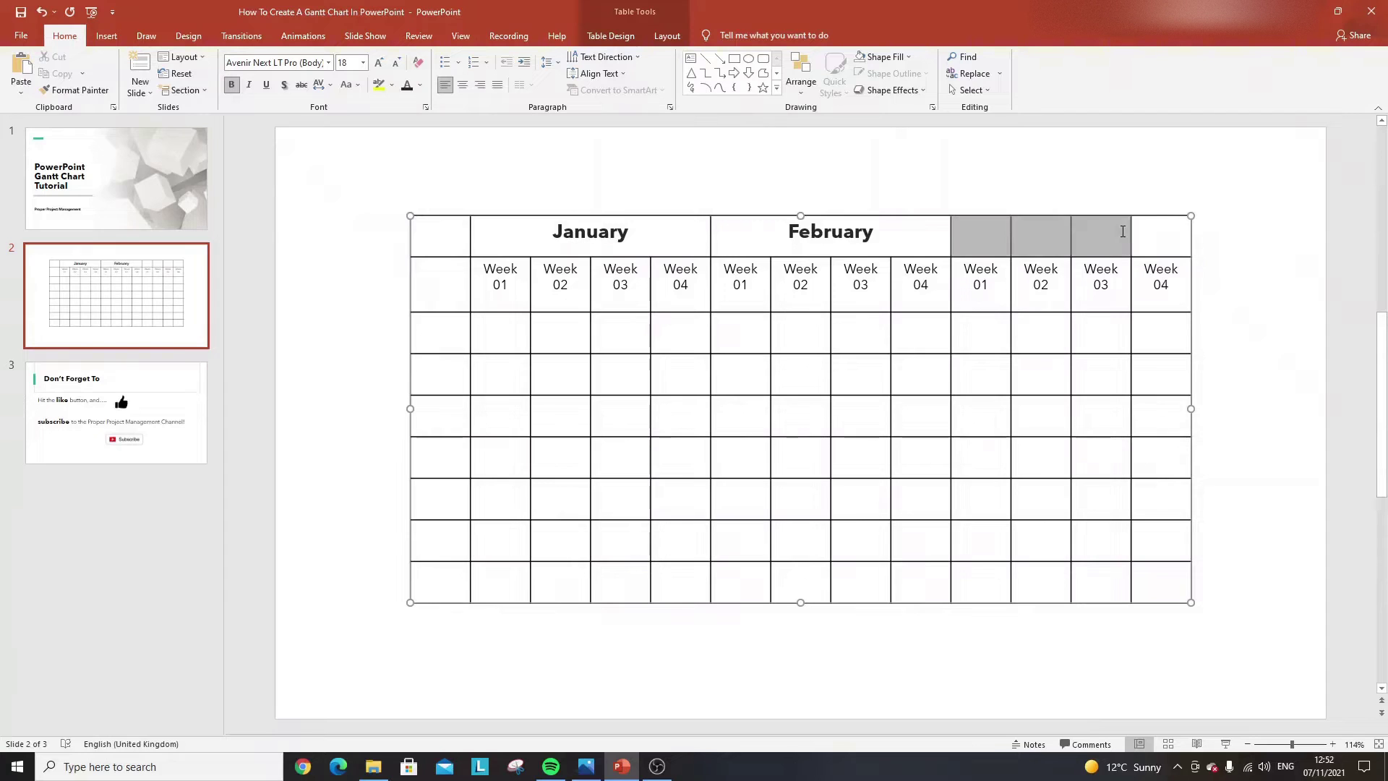
Merge the four empty header cells above the last Week 01–04 group and add a centred "March" heading
right_click(1151, 232)
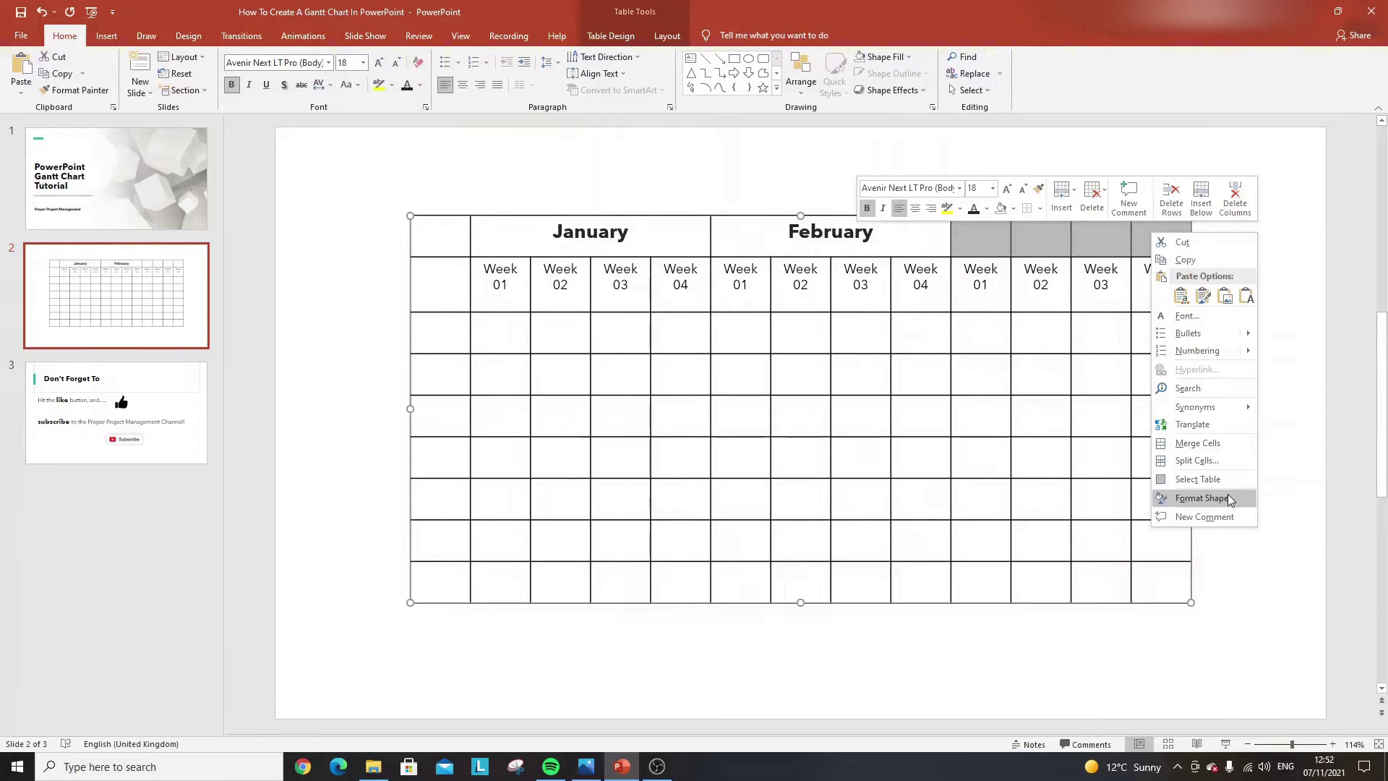
click(1215, 442)
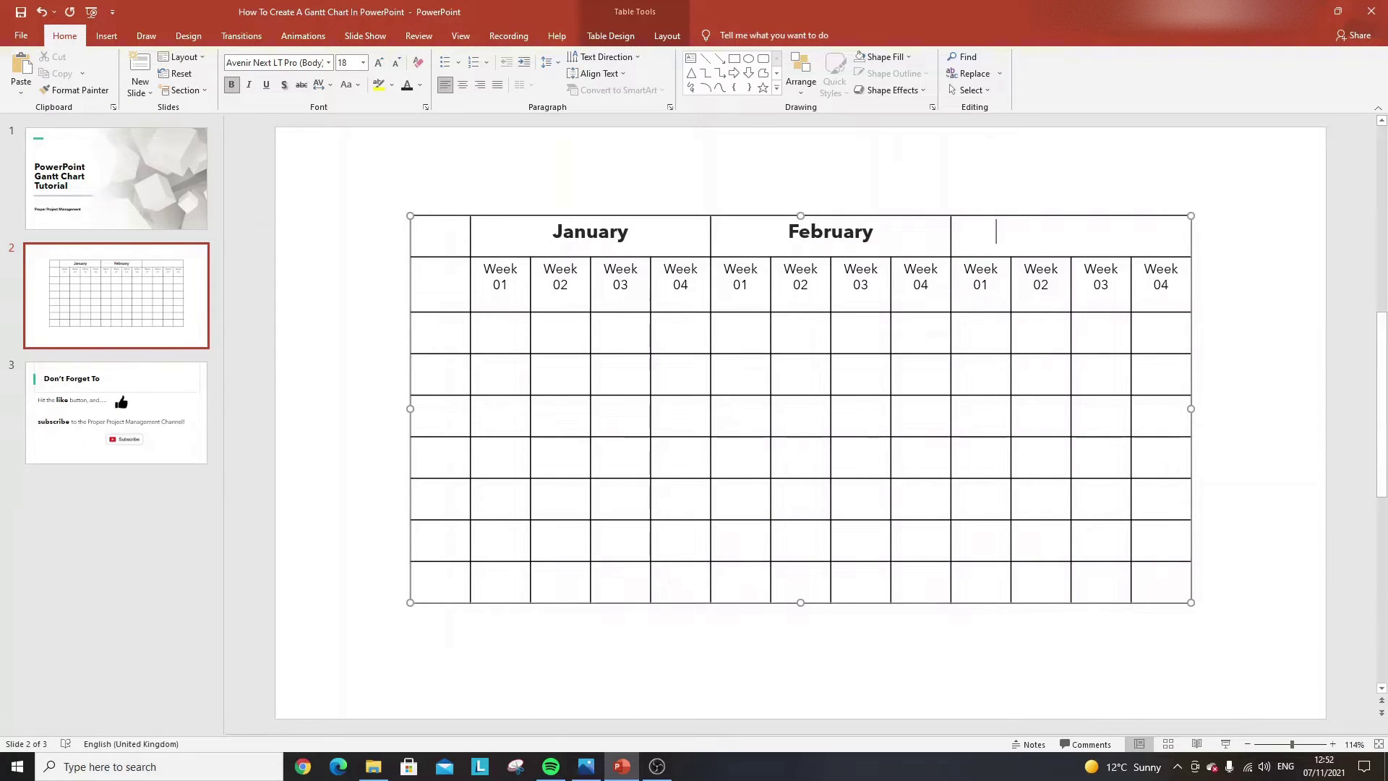
drag(1039, 220, 961, 226)
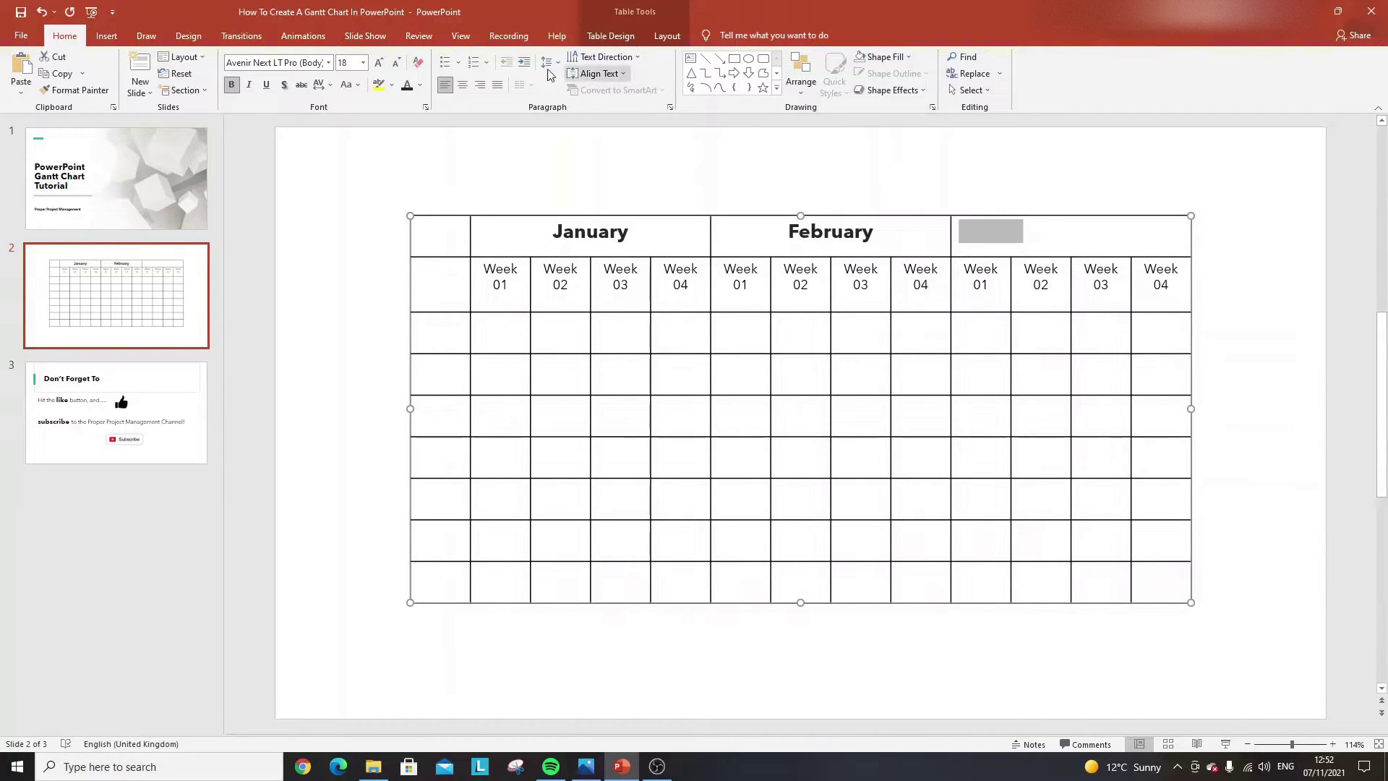
click(406, 85)
click(462, 84)
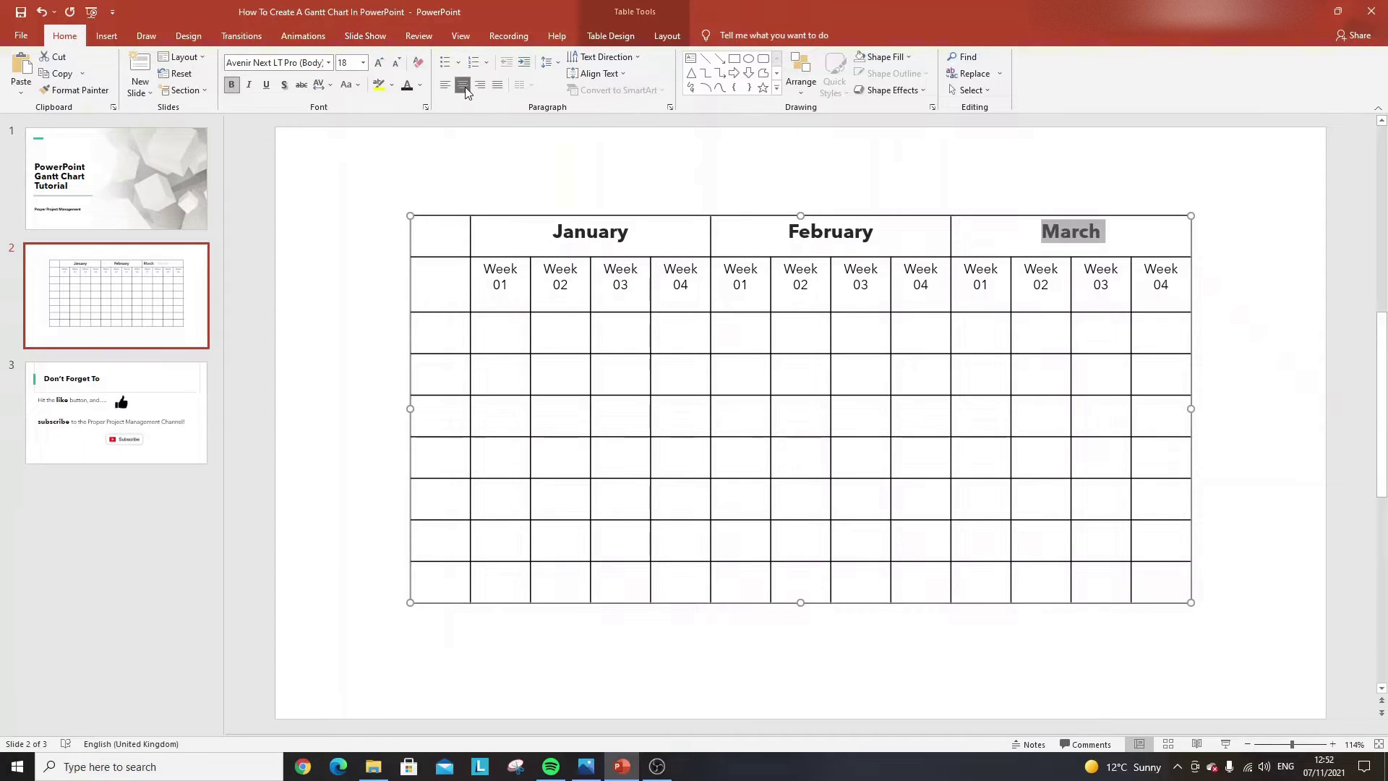
Shade the month header cells: January light green, February light red and March light mauve
click(553, 250)
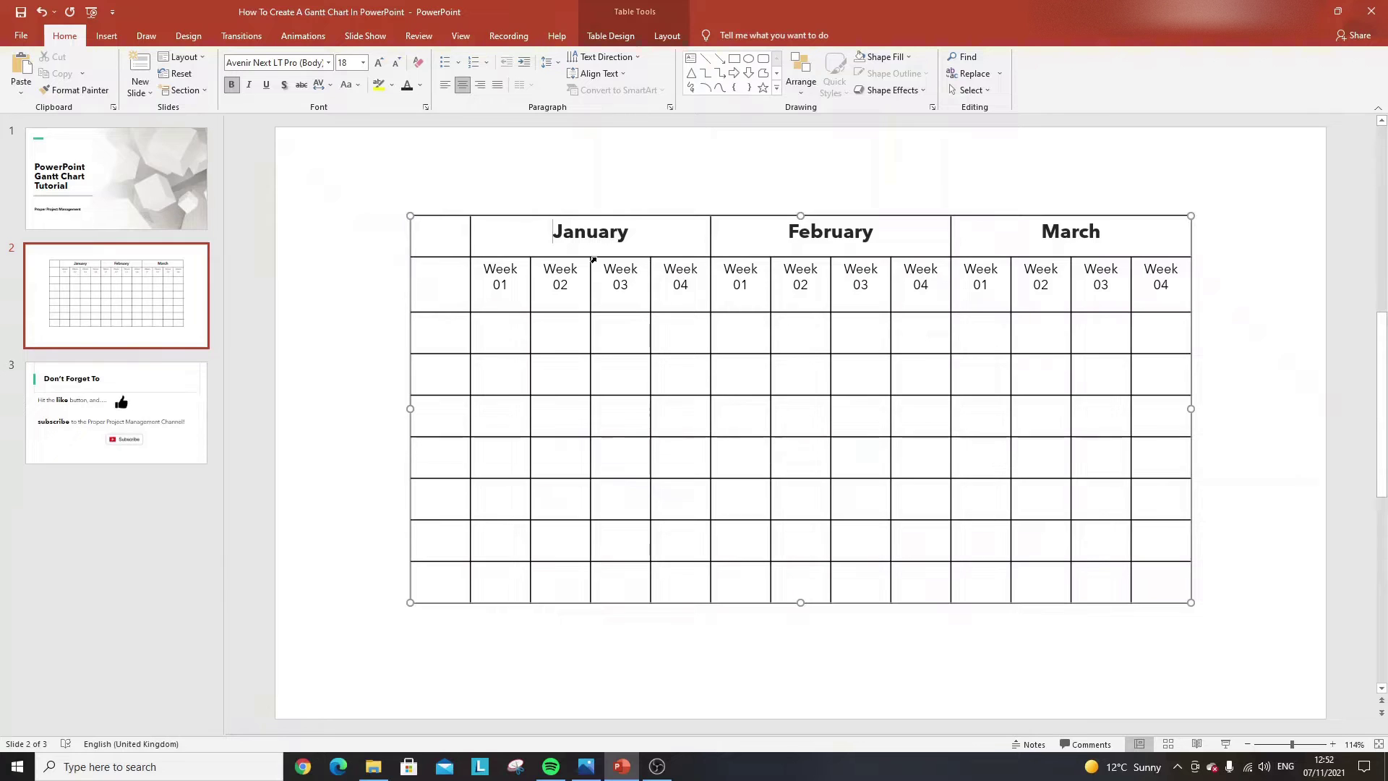
click(910, 58)
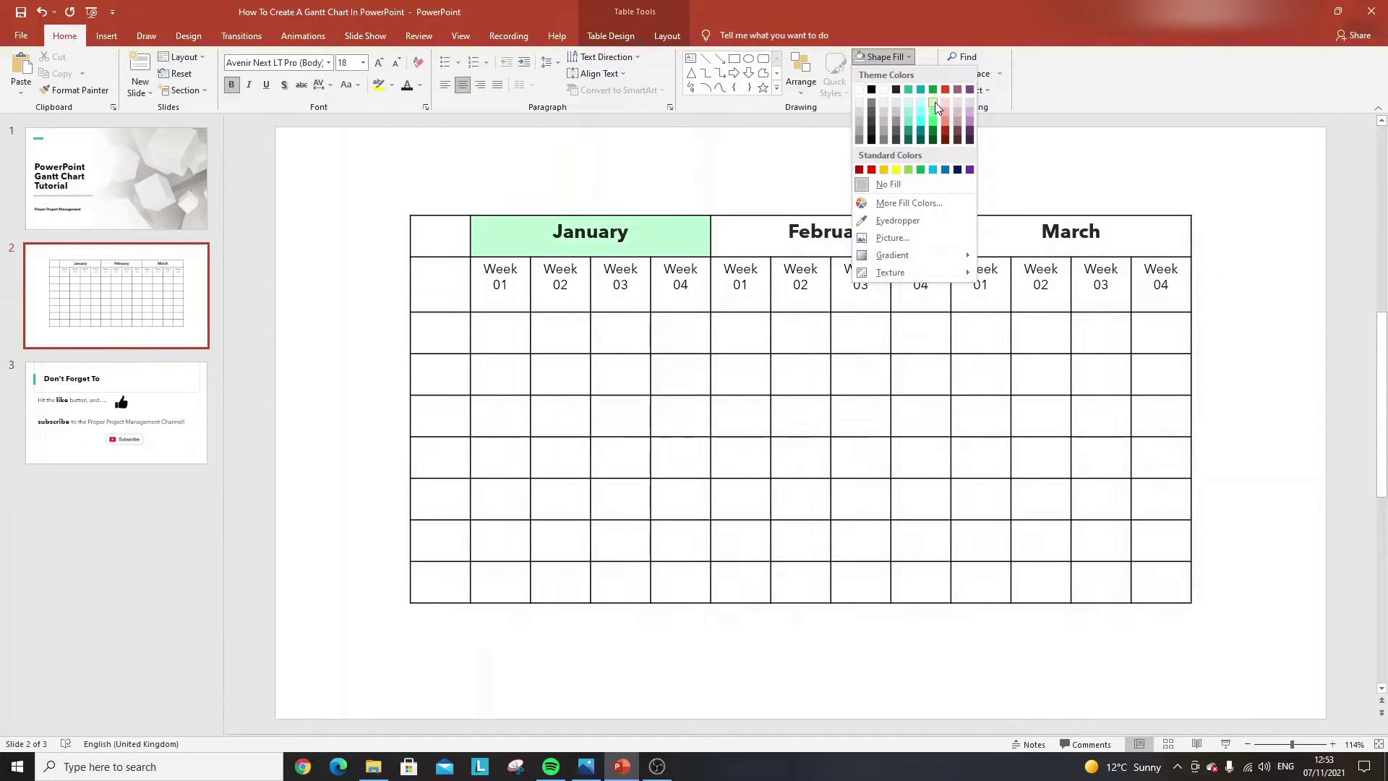
click(935, 102)
click(788, 231)
click(910, 58)
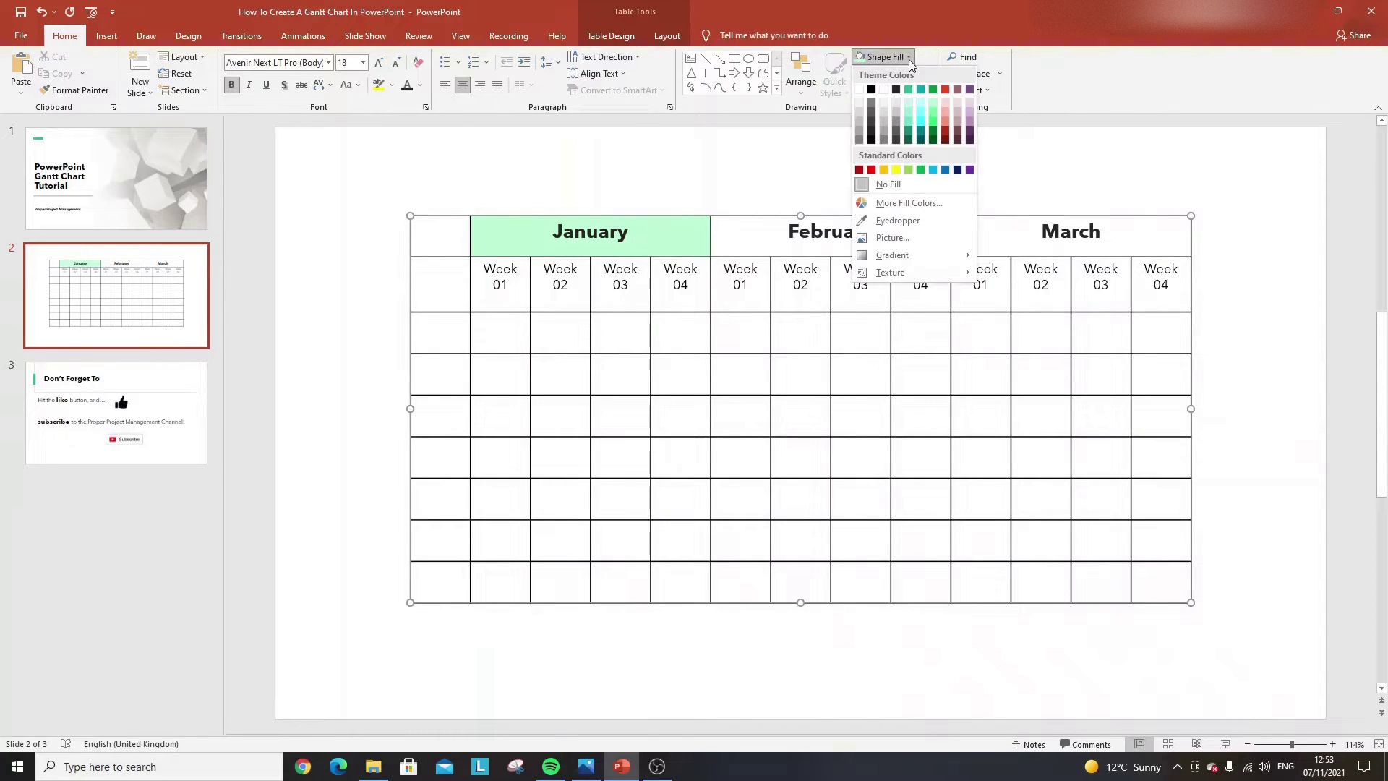
click(945, 103)
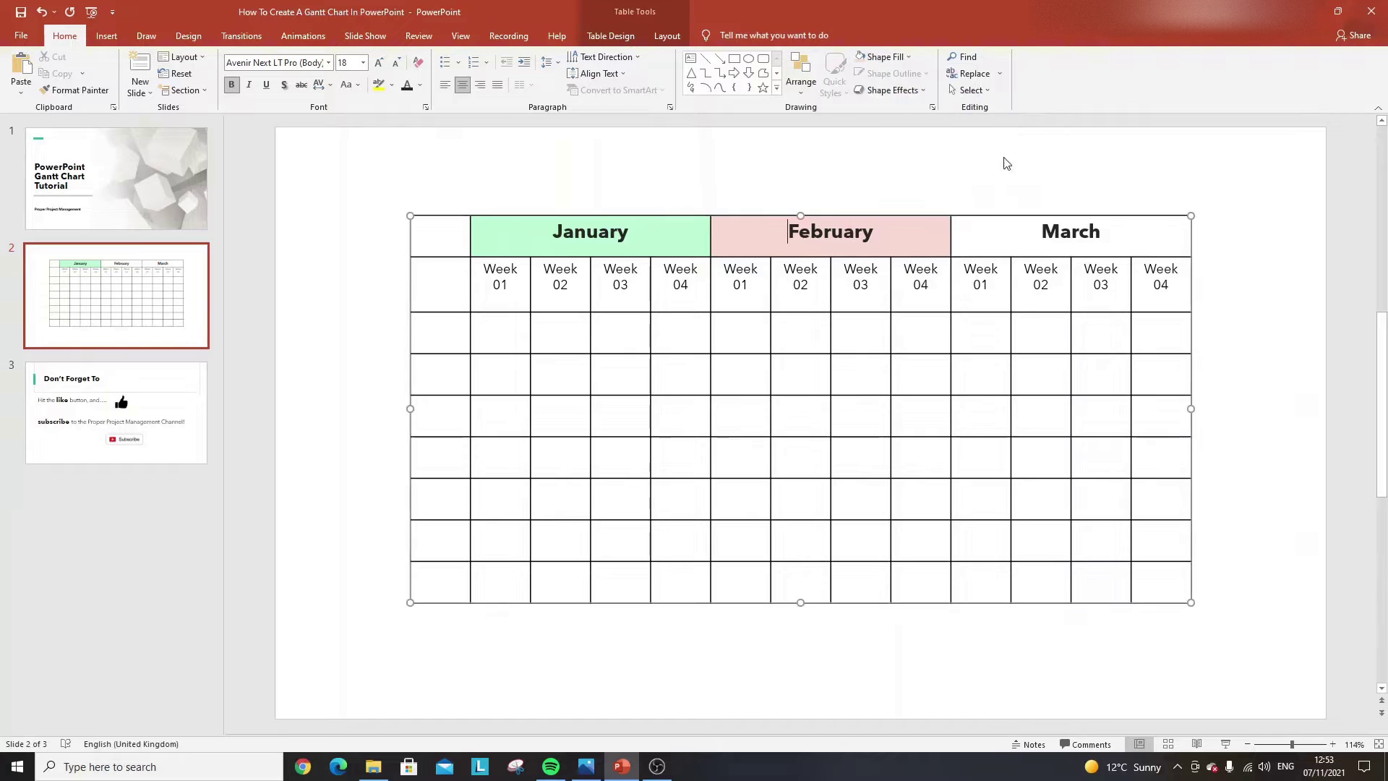
click(911, 57)
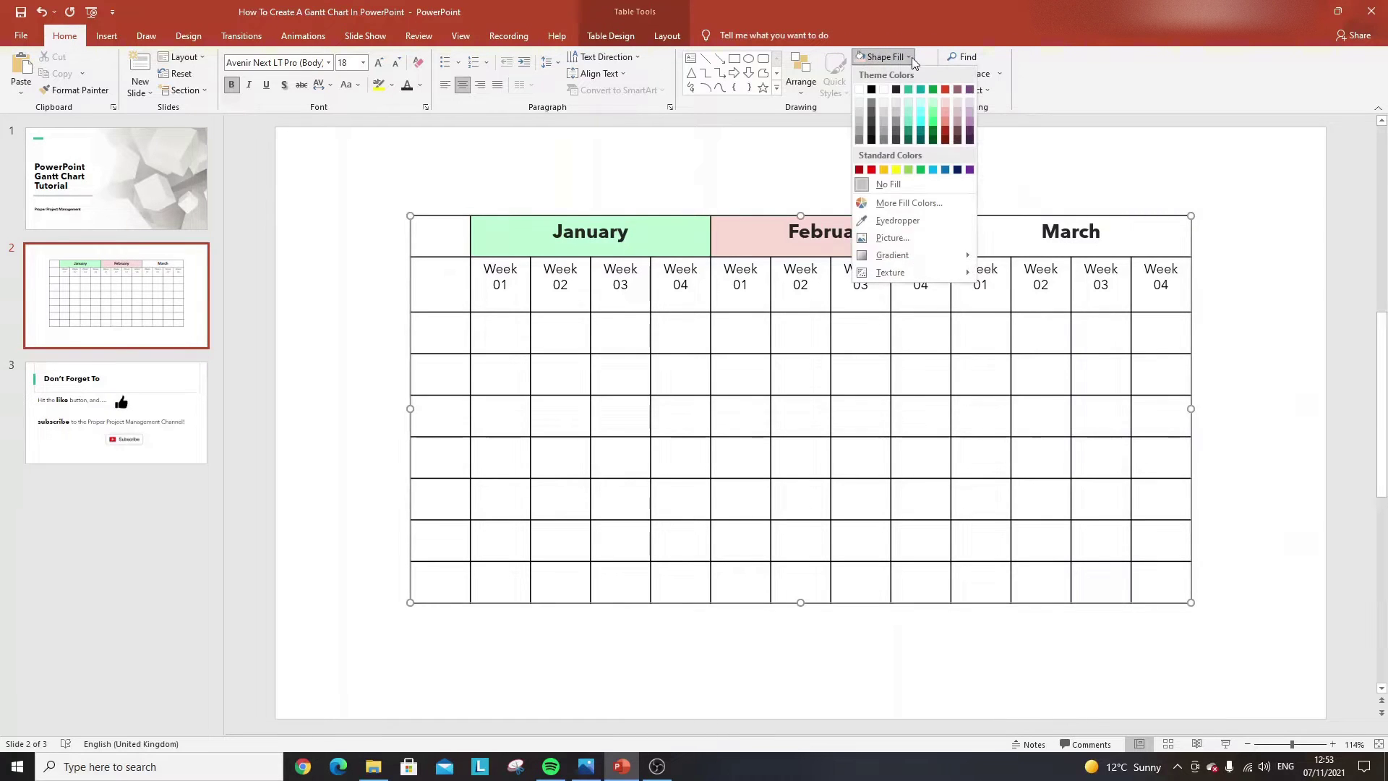
click(956, 103)
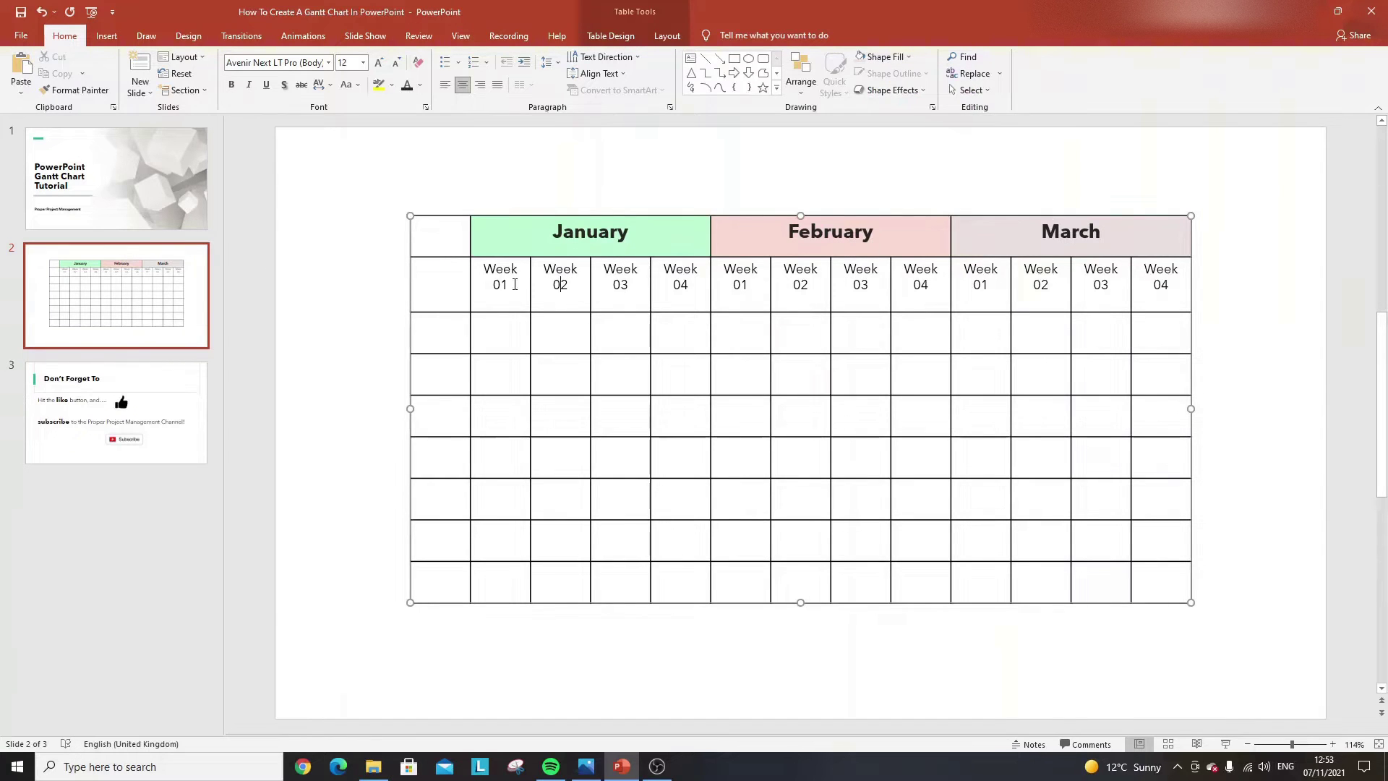
Make the first Week 01 label bold and copy its formatting to all the other week labels
drag(484, 268, 511, 289)
click(232, 85)
click(78, 90)
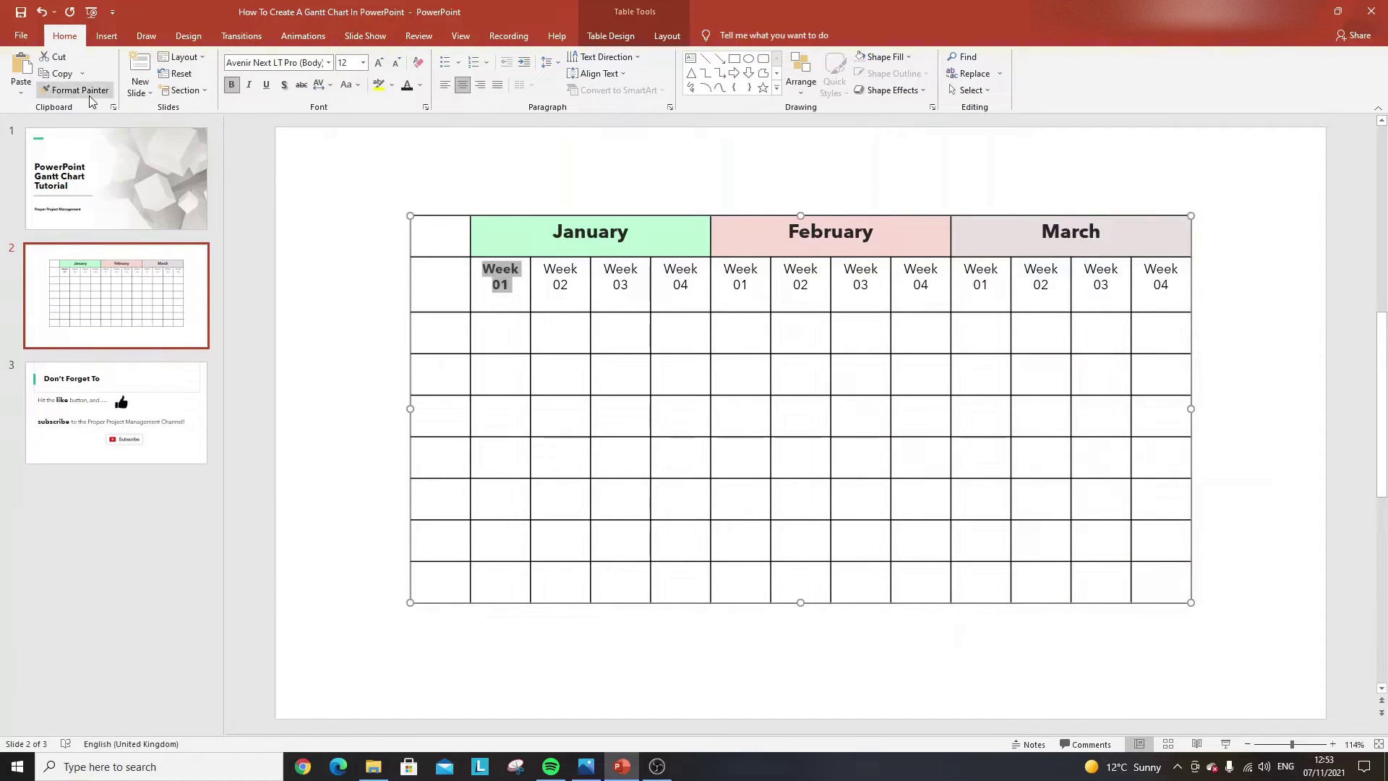
mouse_move(543, 269)
mouse_down()
mouse_move(633, 283)
mouse_move(1161, 290)
mouse_up()
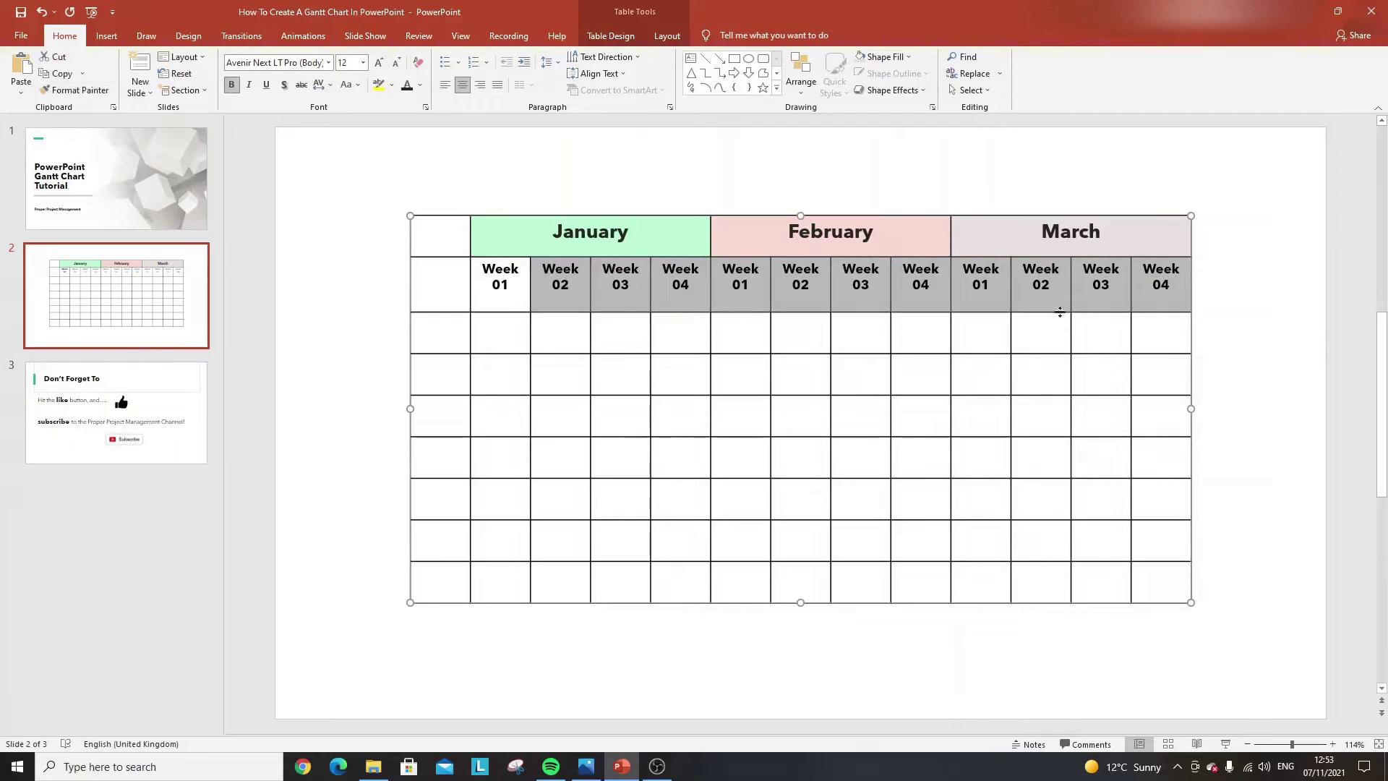
Enter "Starting A Project" in the first cell below the week row and reduce its font size to 14
click(450, 331)
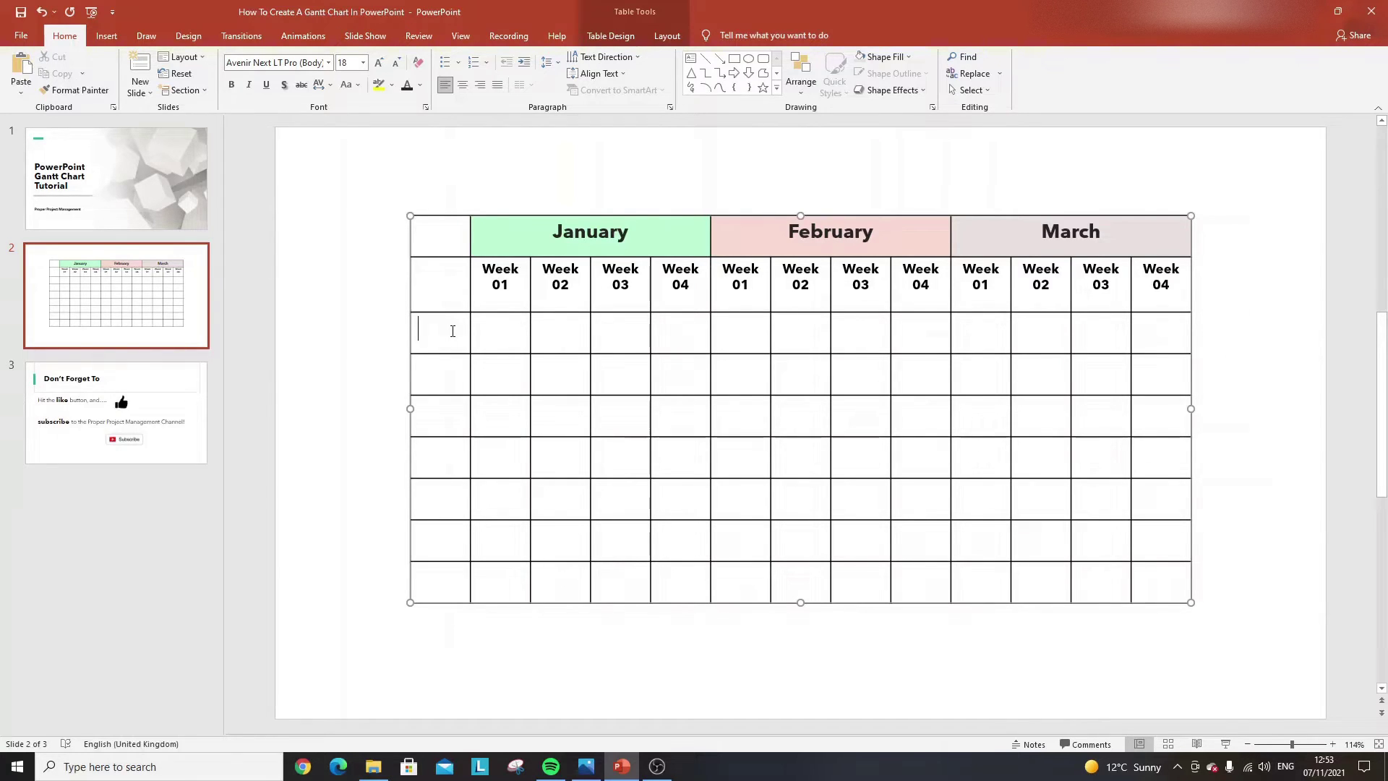
text(Starting )
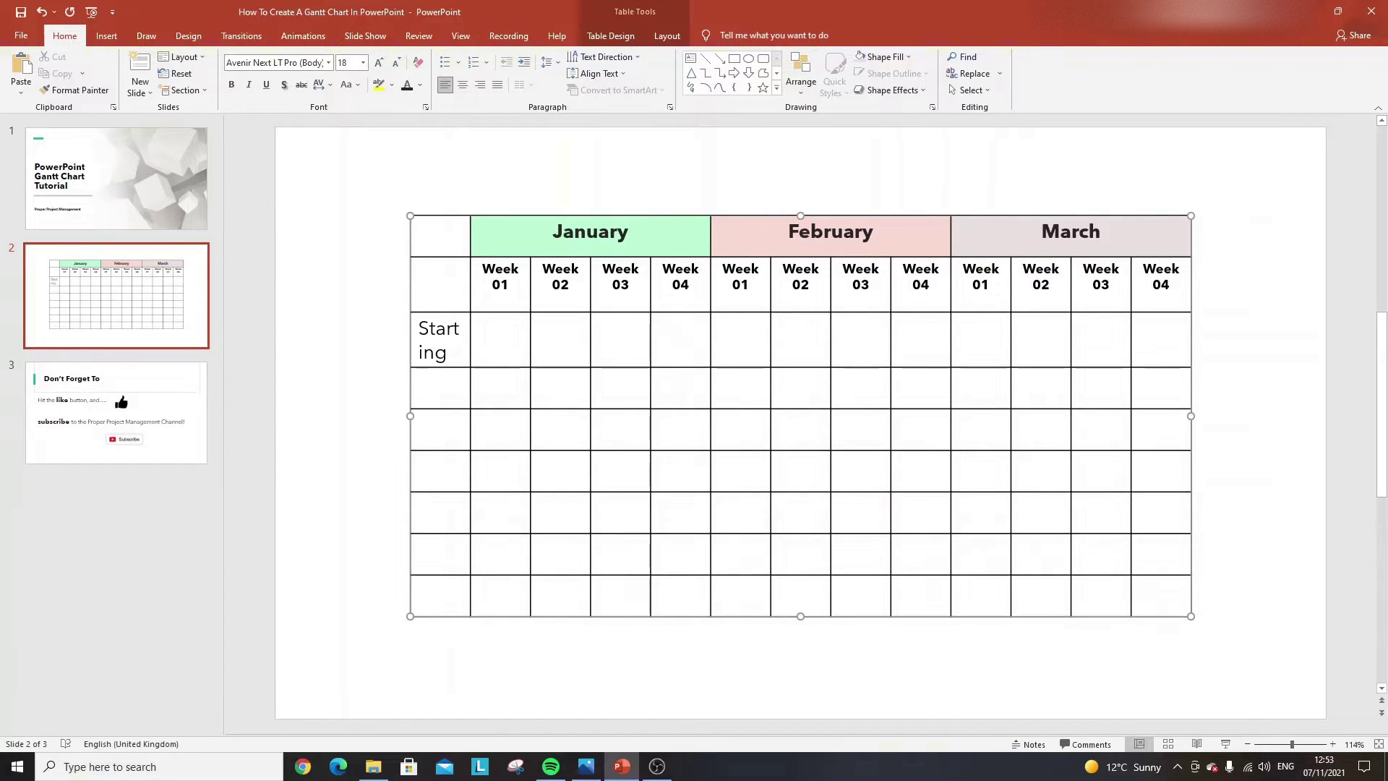
text(A Project)
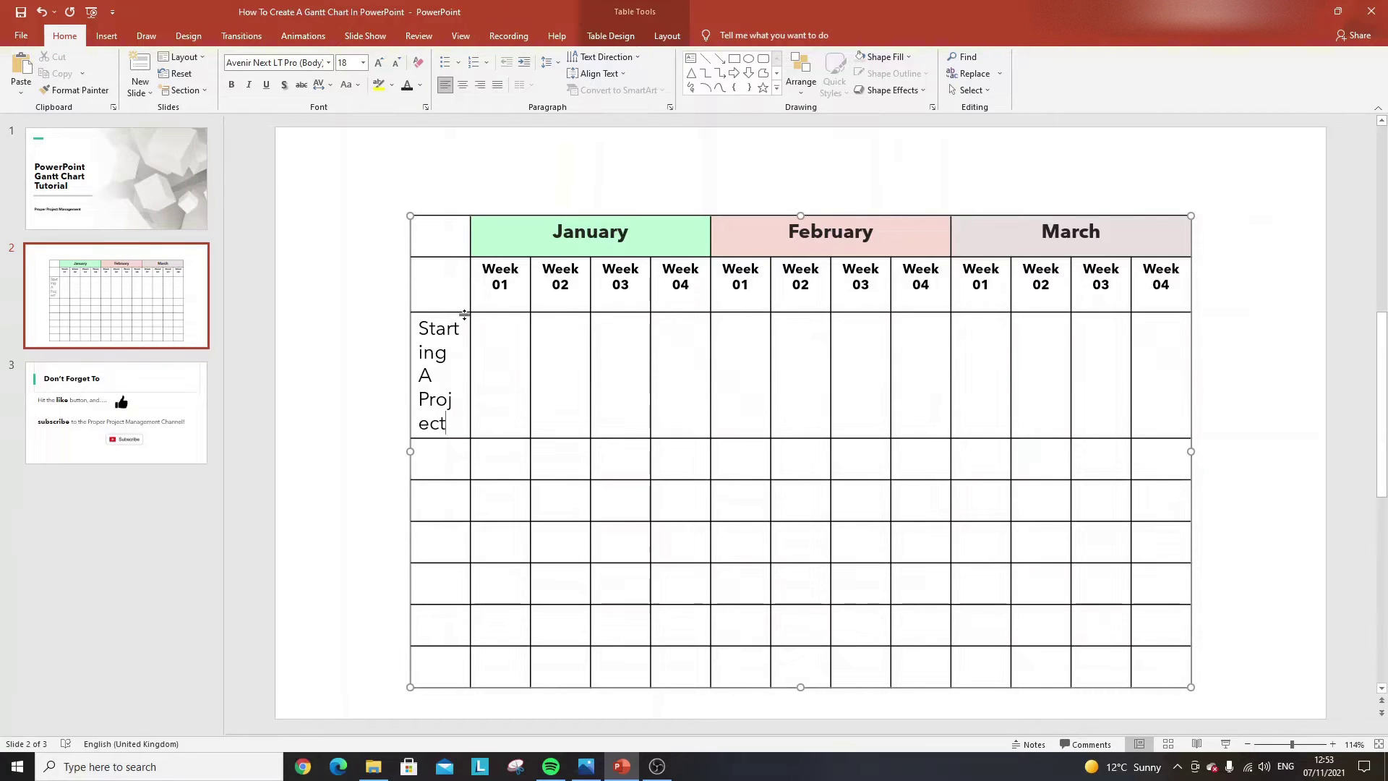
drag(448, 423, 405, 342)
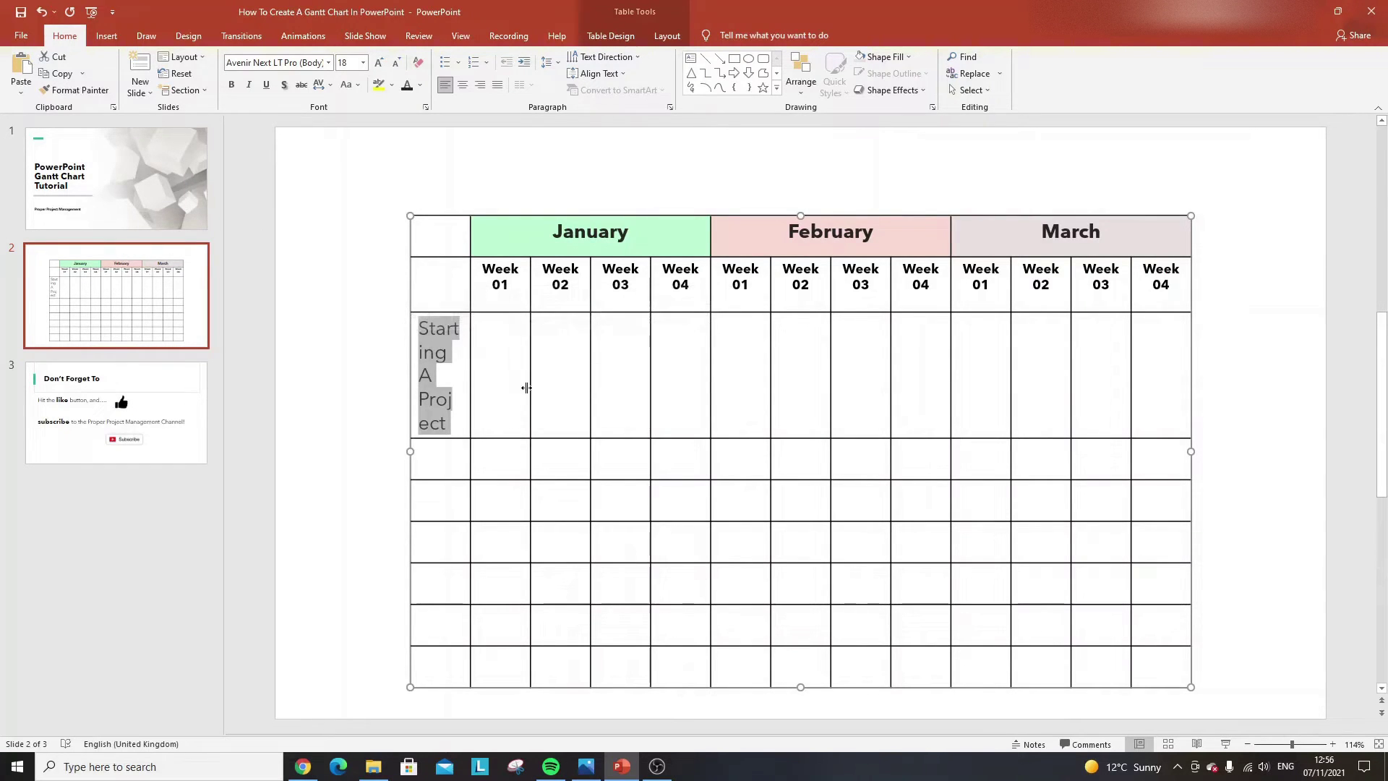
click(397, 63)
click(397, 64)
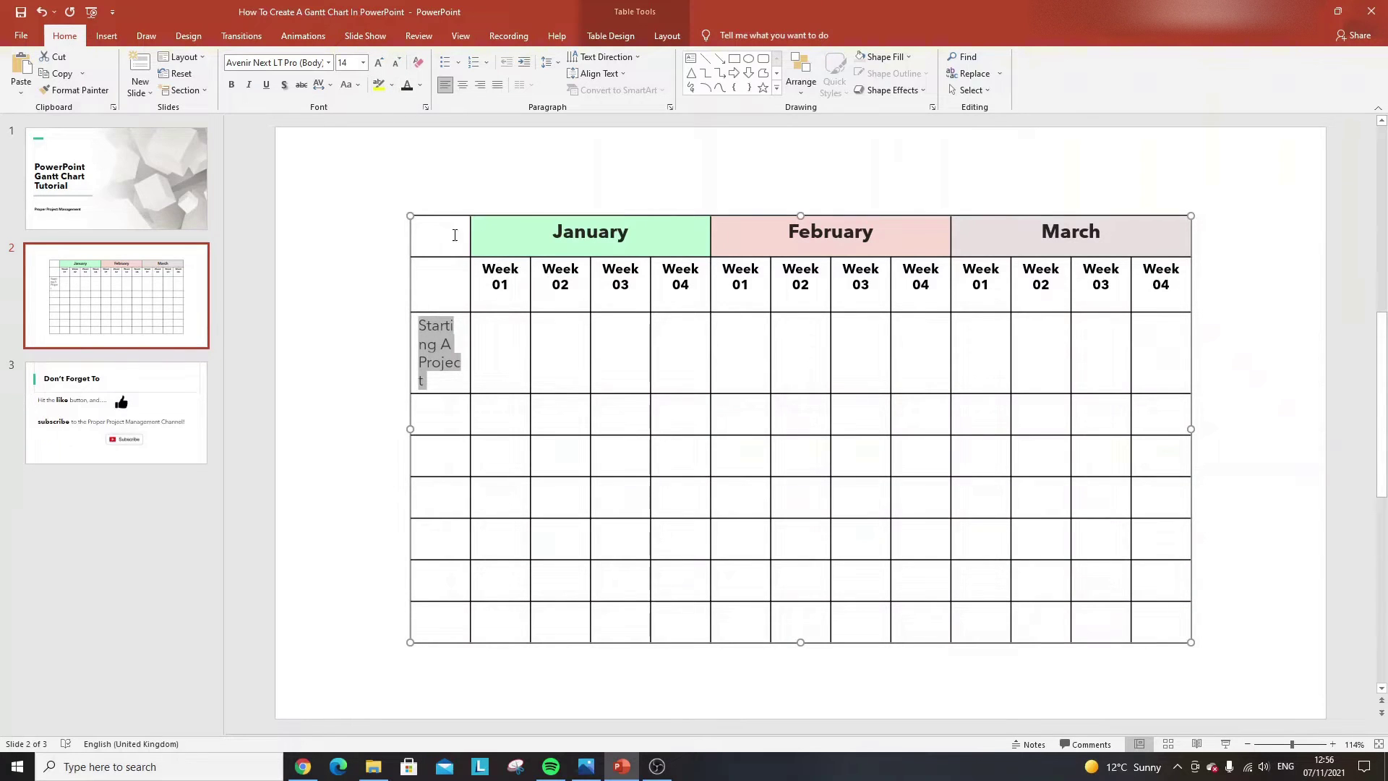
Widen the table's first column to 5.3 cm
drag(444, 223, 445, 622)
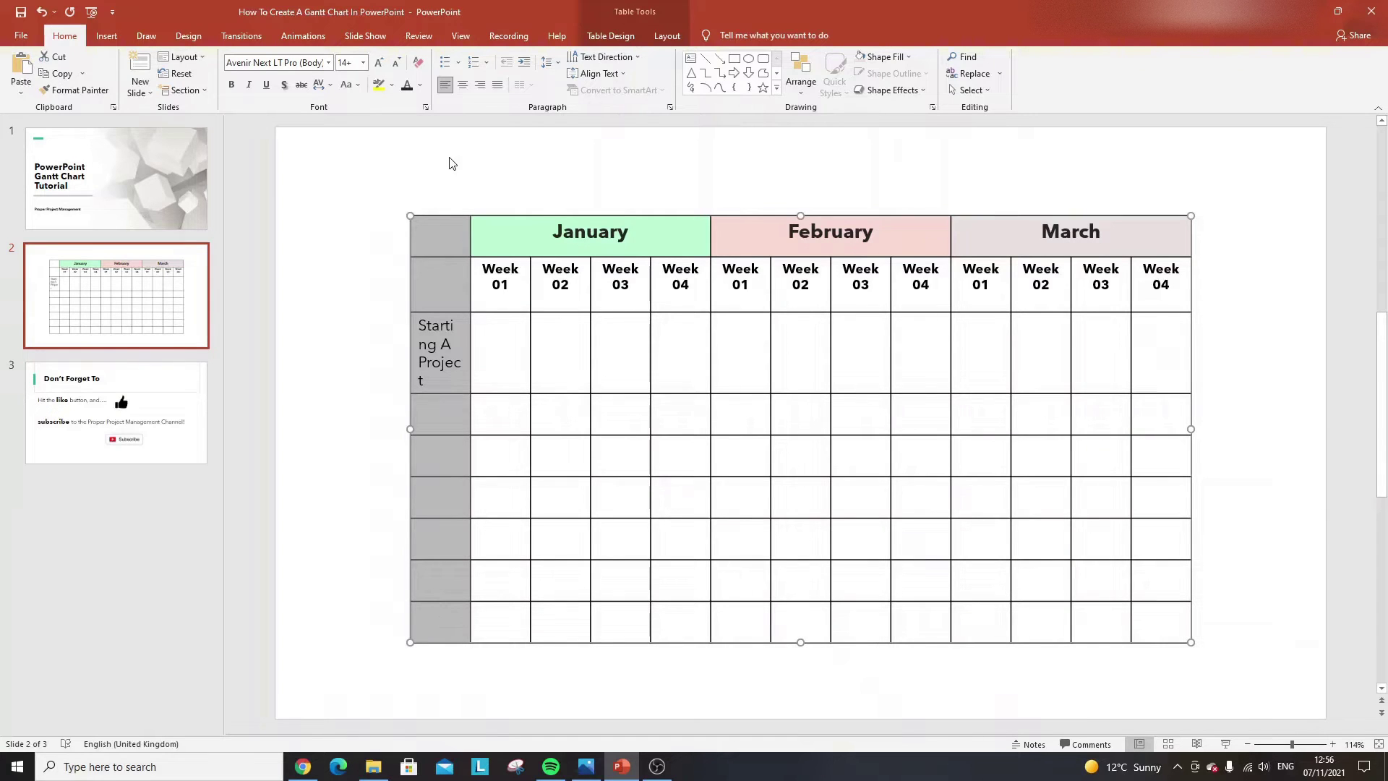
click(666, 38)
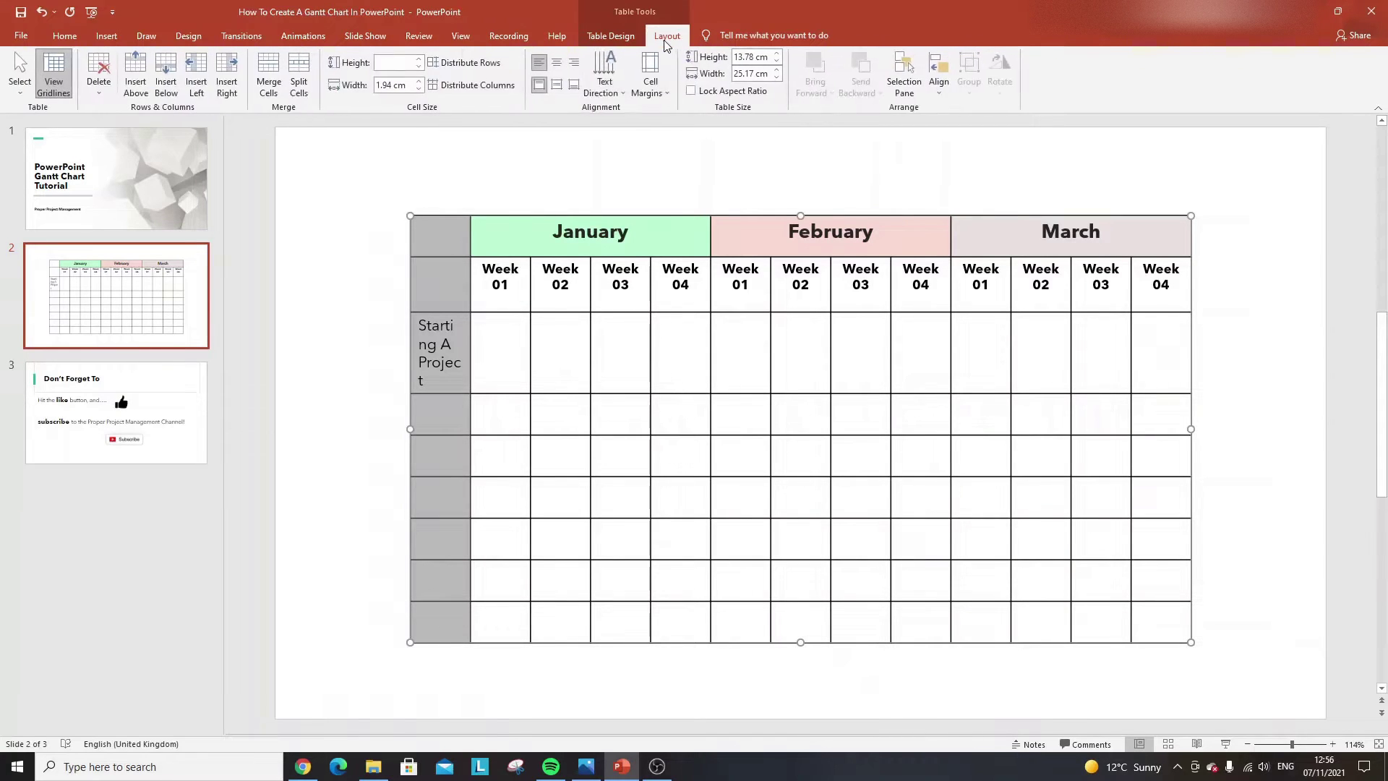
click(418, 81)
click(418, 81)
click(419, 81)
click(419, 81)
click(419, 81)
click(419, 81)
click(419, 81)
click(419, 81)
click(419, 81)
click(419, 81)
click(419, 82)
click(419, 82)
click(419, 82)
click(419, 81)
click(419, 81)
click(419, 82)
click(419, 82)
click(419, 82)
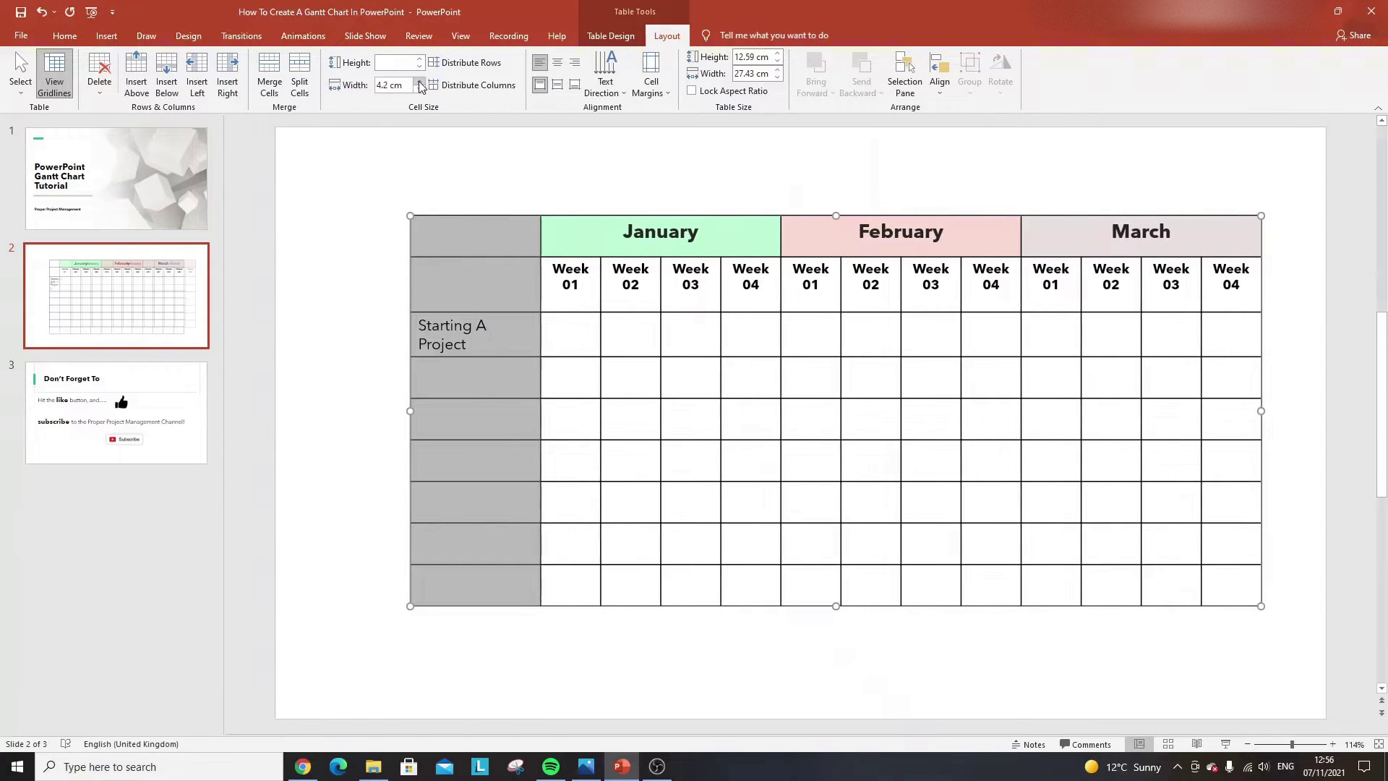
click(418, 82)
click(419, 82)
click(418, 82)
click(419, 82)
click(419, 81)
click(418, 82)
click(418, 82)
click(419, 81)
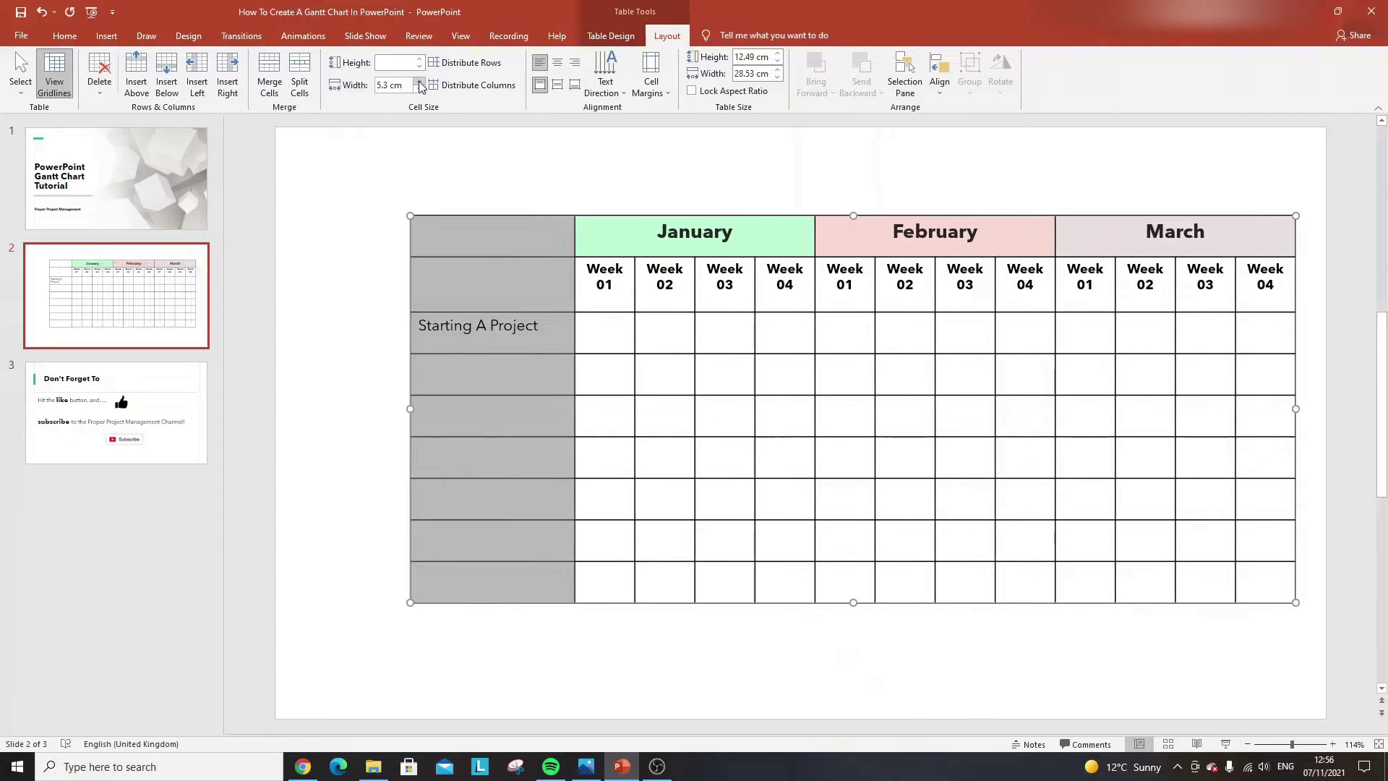
Enter "Initiating A Project" and "Directing A Project" in the two first-column cells below "Starting A Project"
click(488, 334)
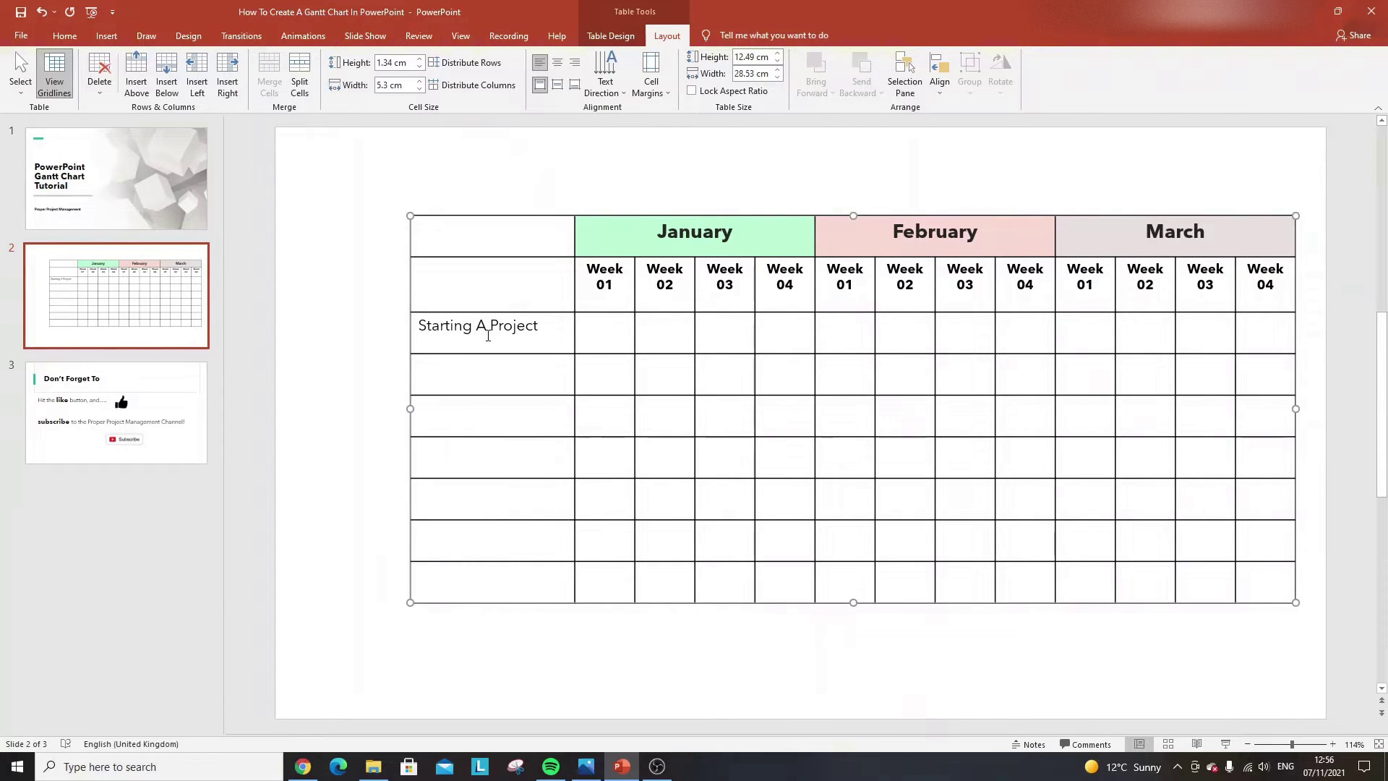
click(498, 377)
text(Initat)
key(BackSpace)
key(BackSpace)
text(iating A Project)
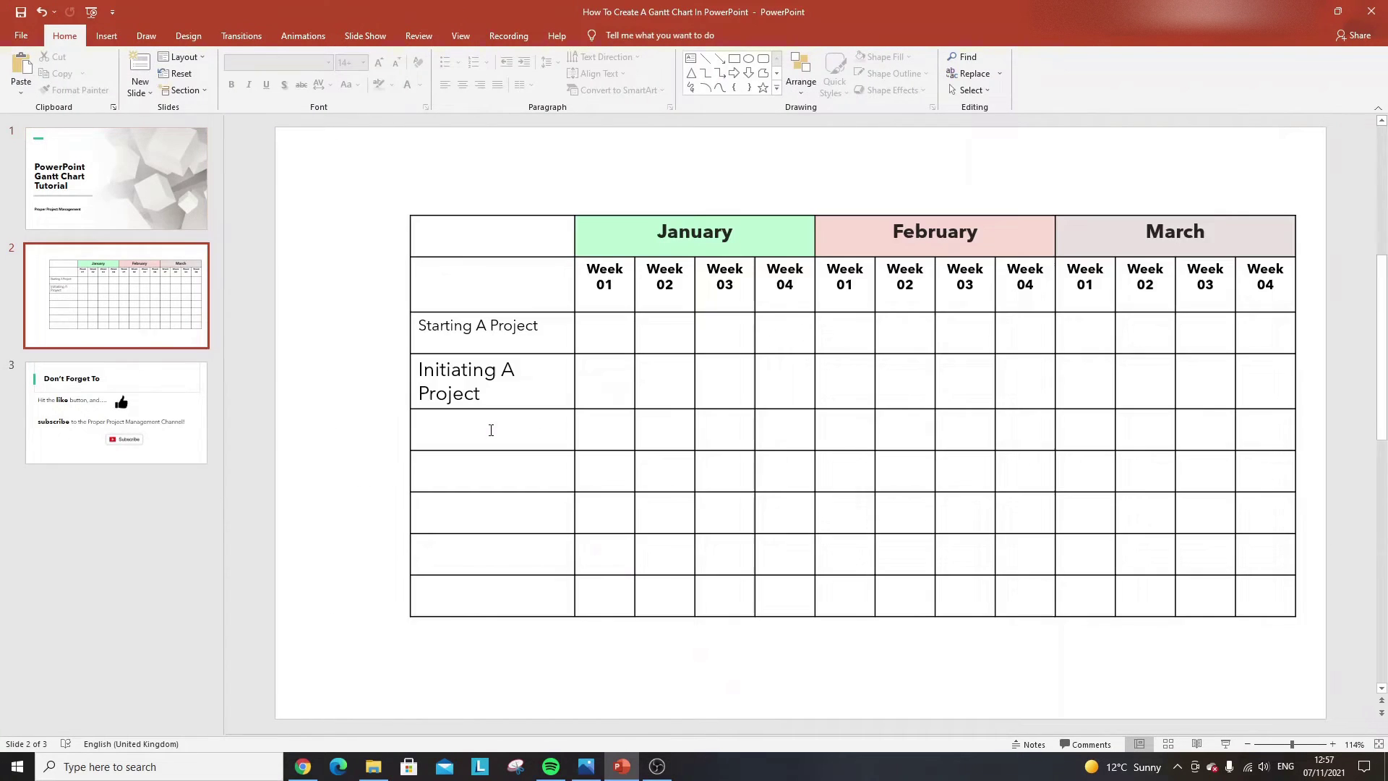
click(471, 427)
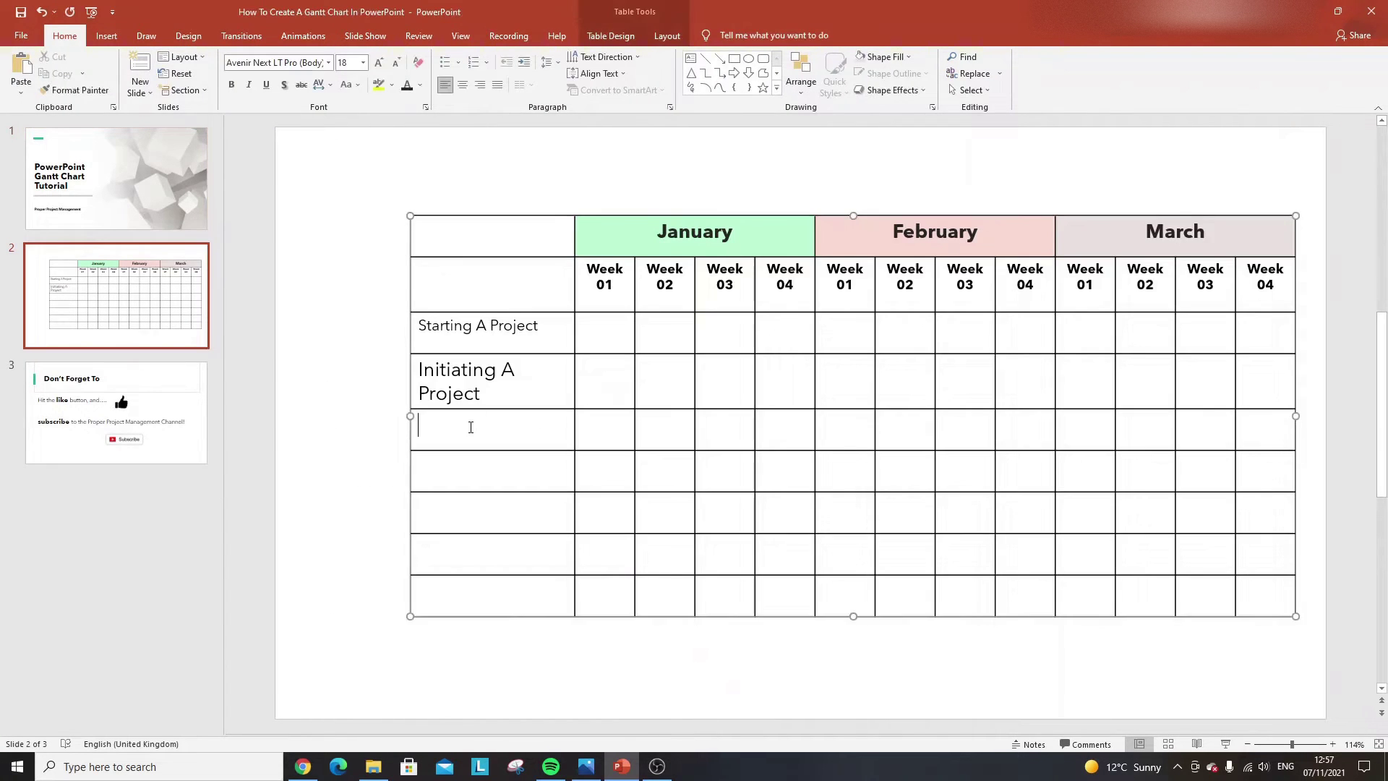
text(Directing A Project)
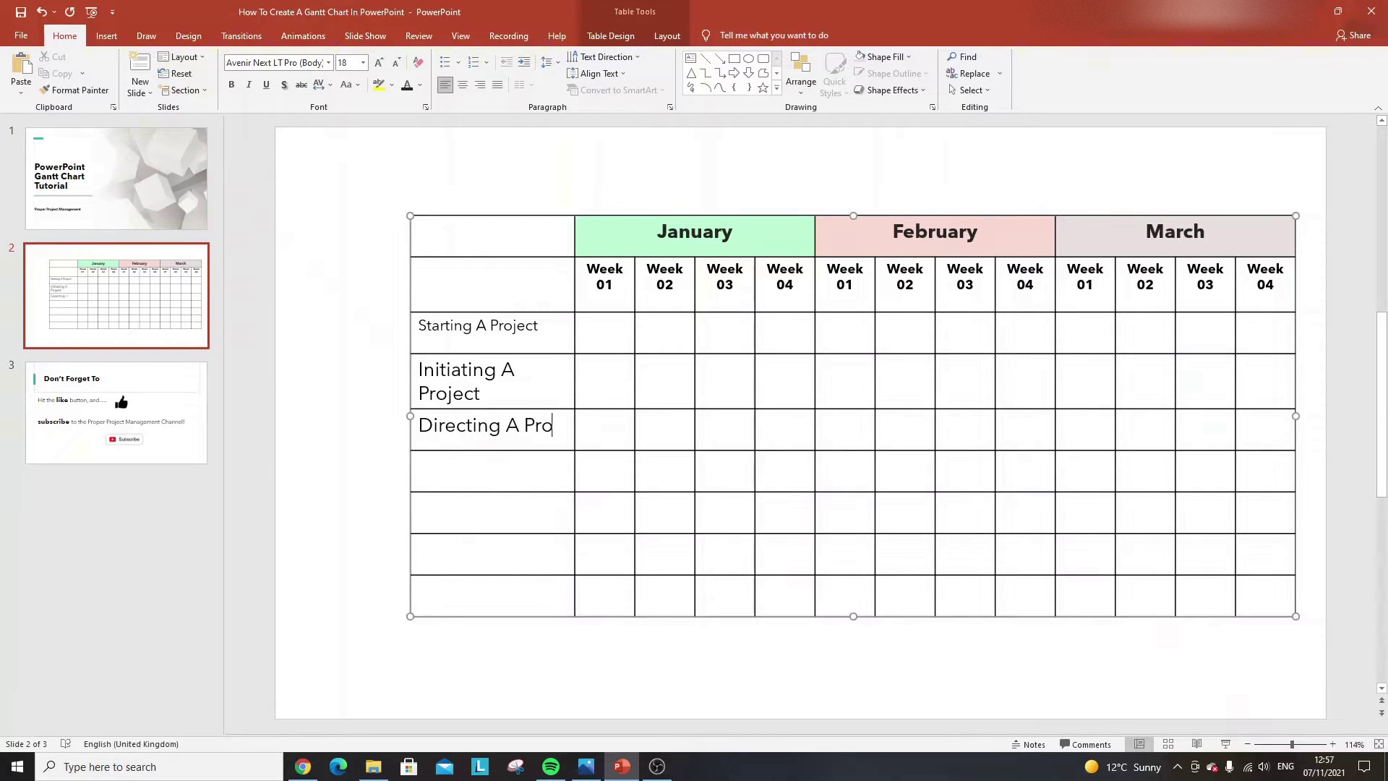
Add the task names "Manage A Stage Boundary" and "Controlling" in the next two first-column cells
click(471, 475)
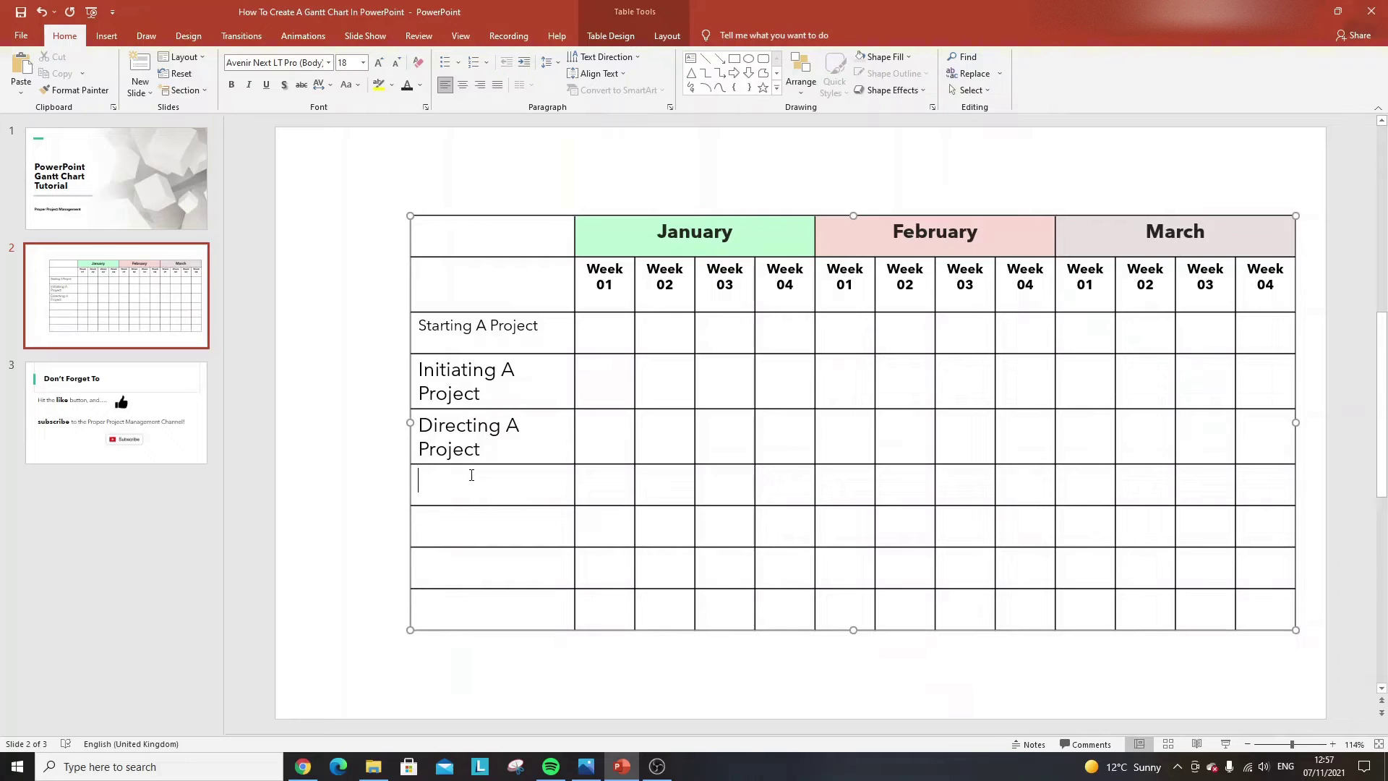
text(Manage A)
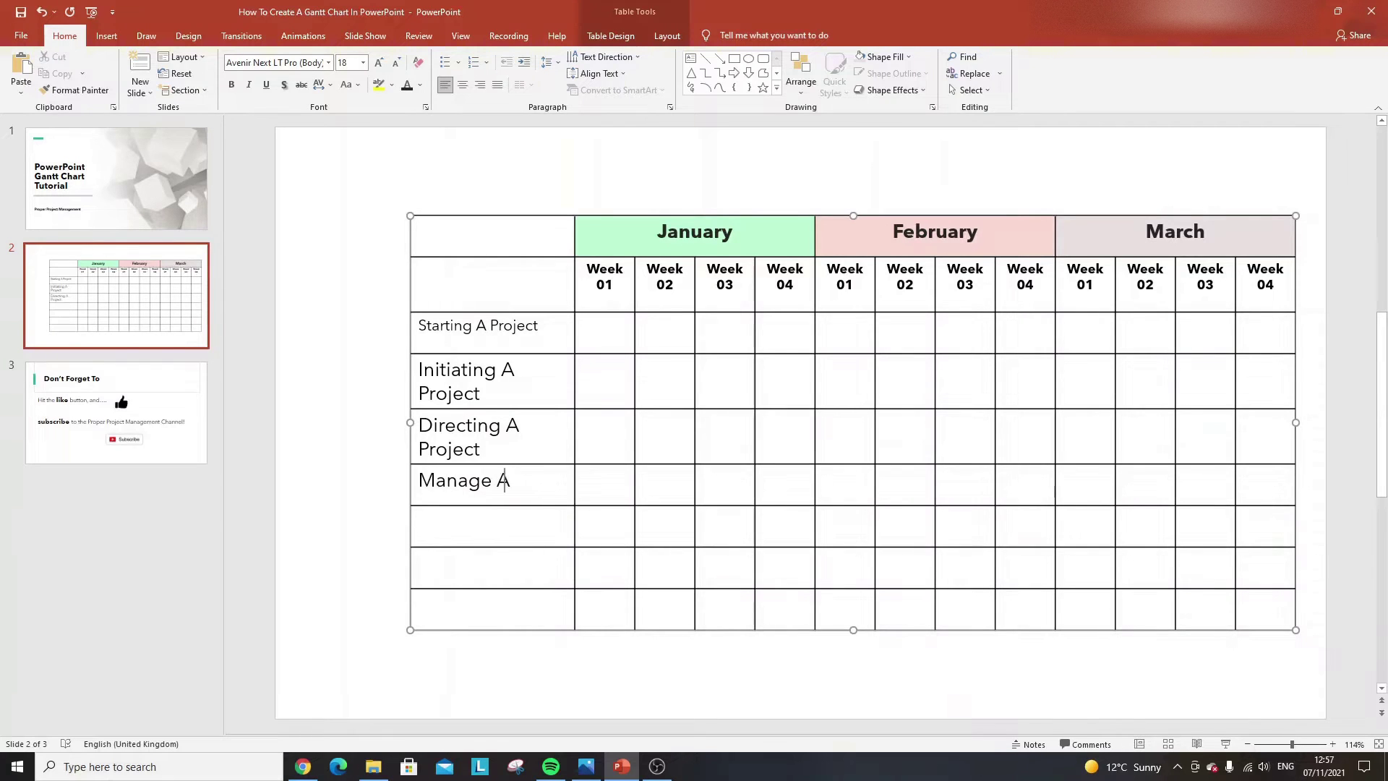
text( Stage Boundary)
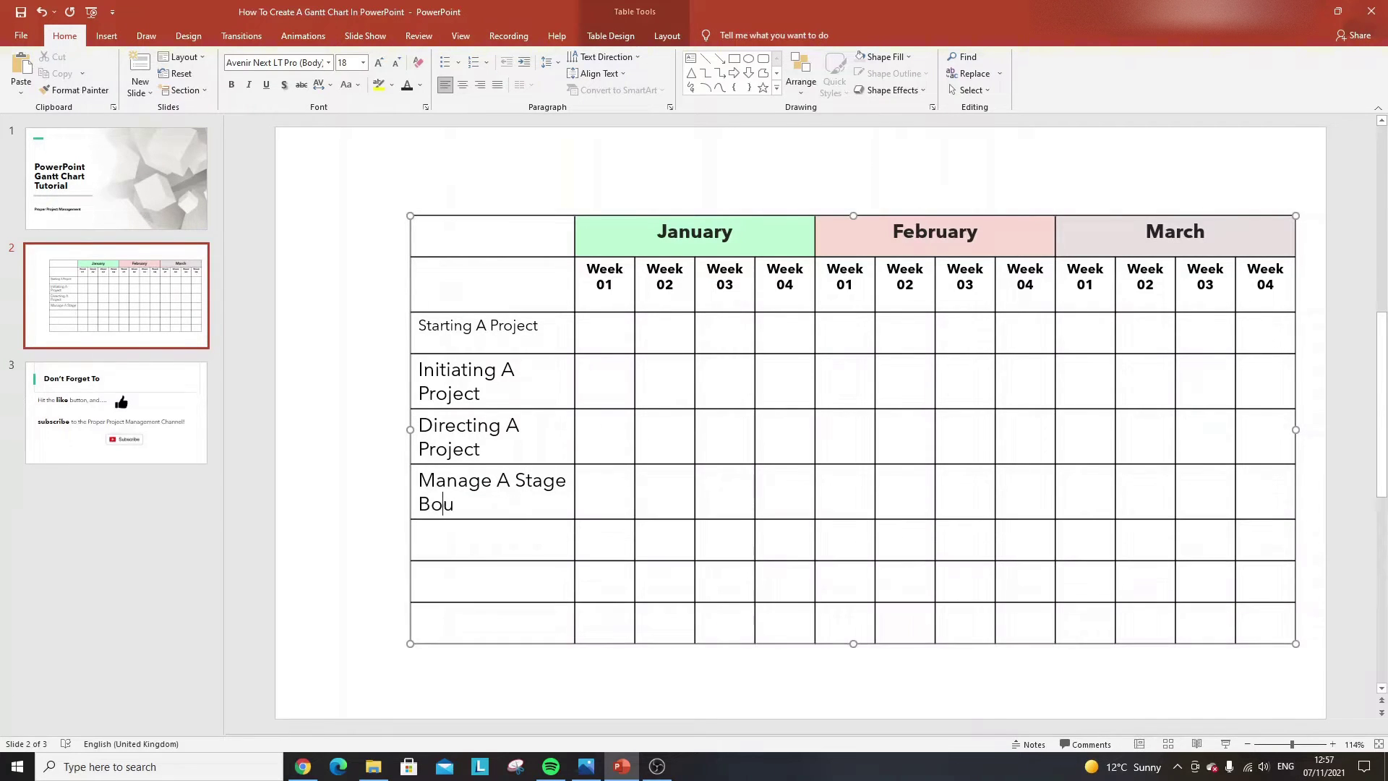
click(477, 543)
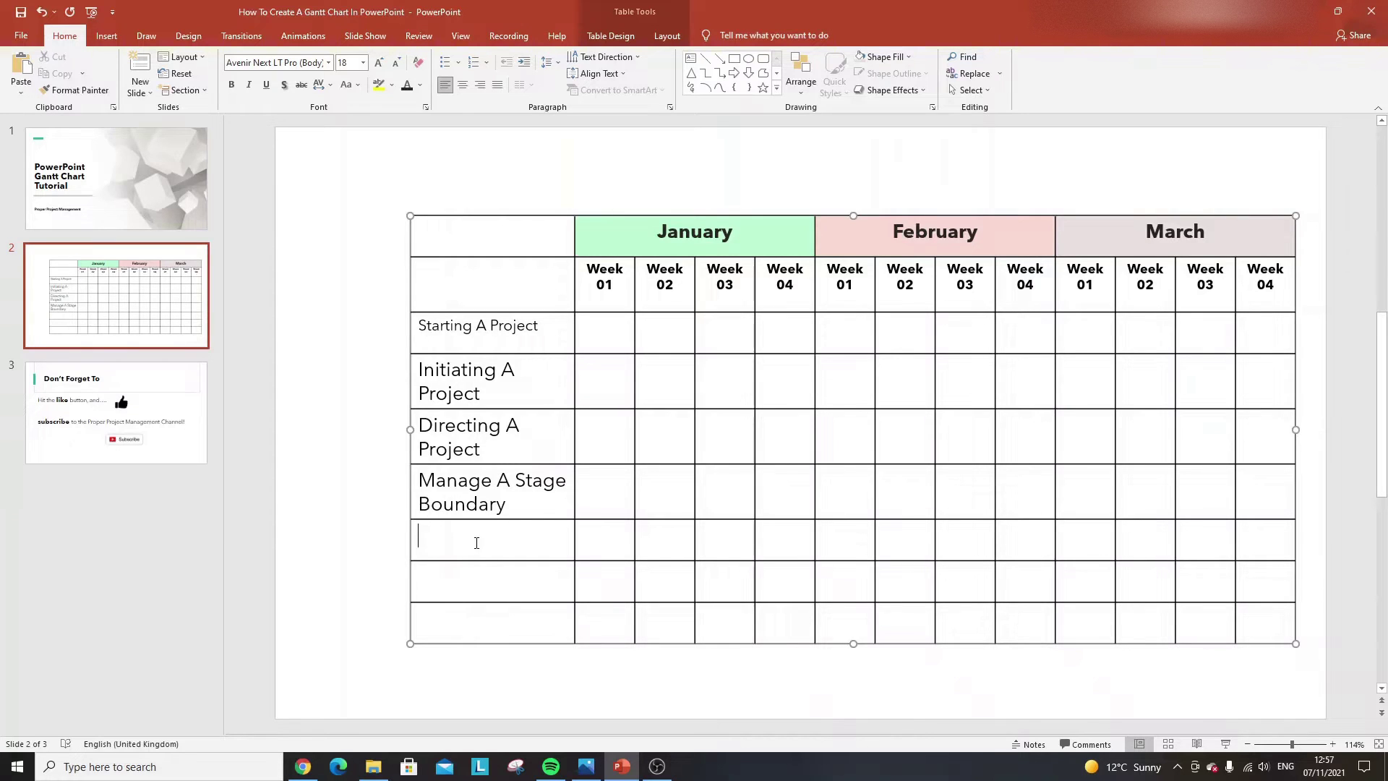
text(Controlling)
Fill the last two first-column cells with "Managing Product Delivery" and "Closing The Project"
click(473, 596)
text(M)
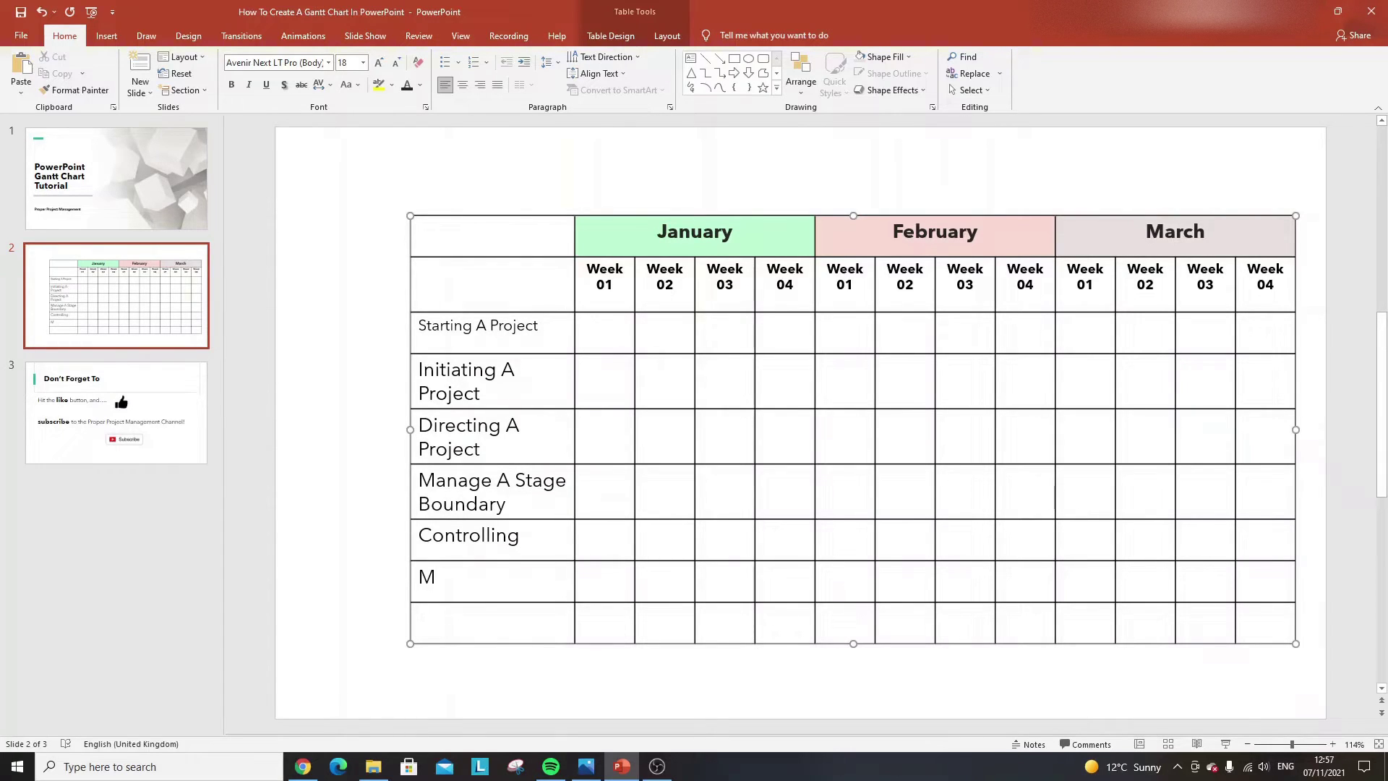
text(anaging Product D)
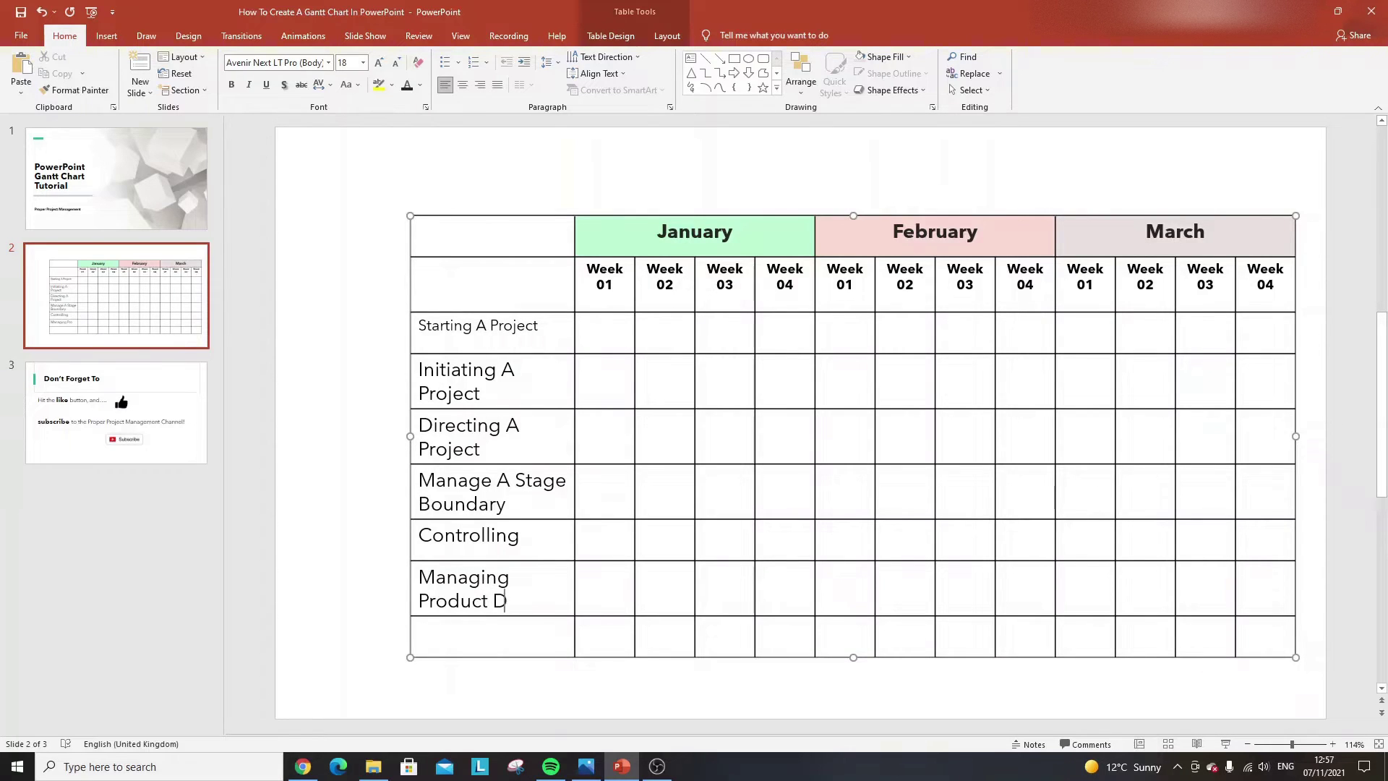
text(elivery)
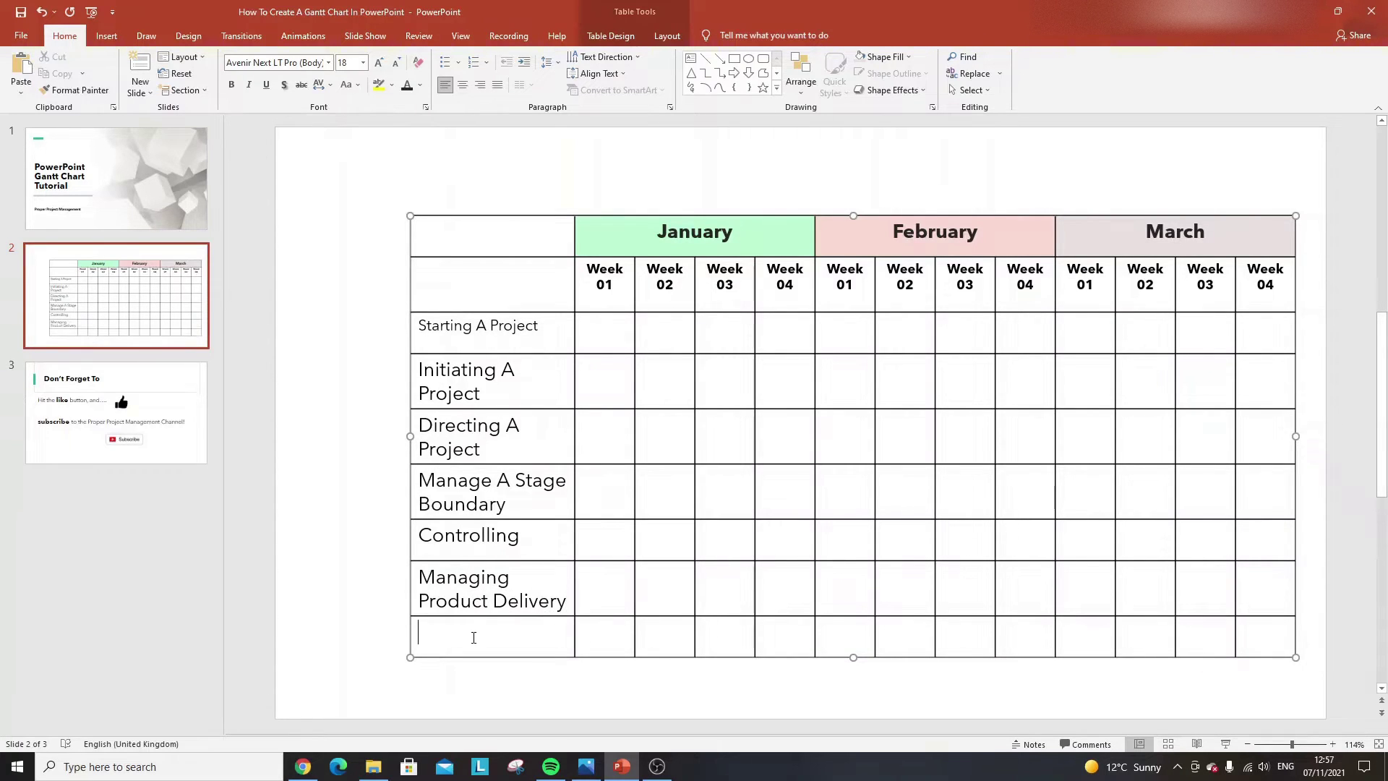
text(Closing The Proje)
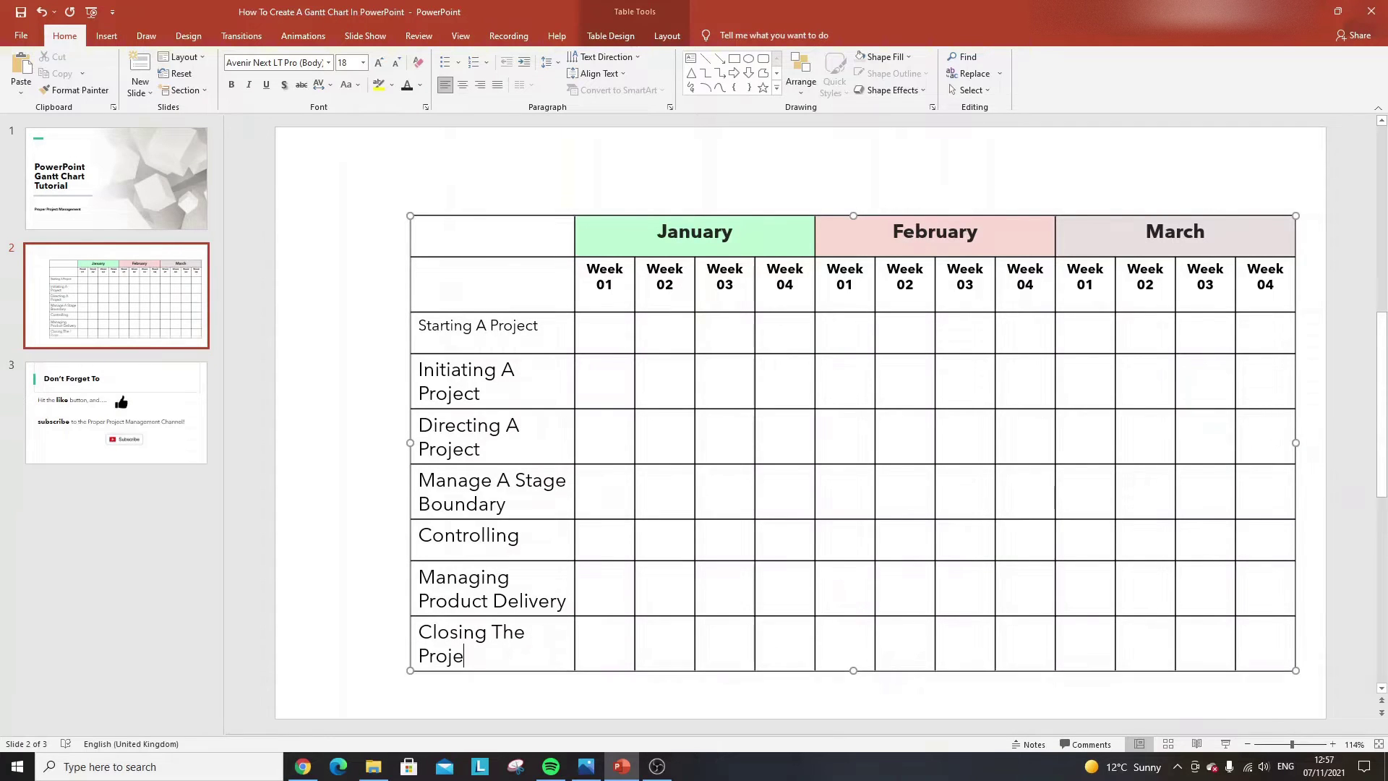
text(ct)
Set the seven task names in the first column to font size 12 in regular weight
drag(504, 662, 426, 334)
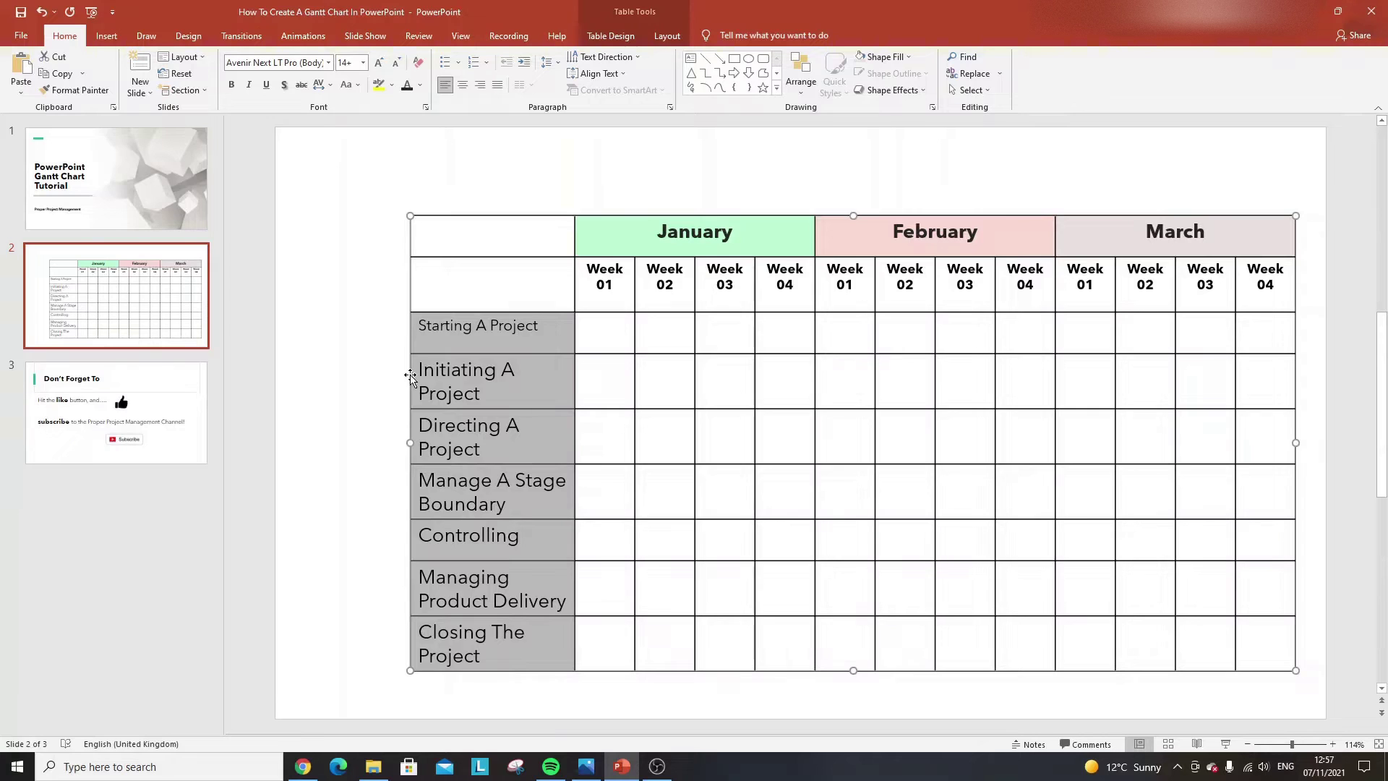
click(397, 65)
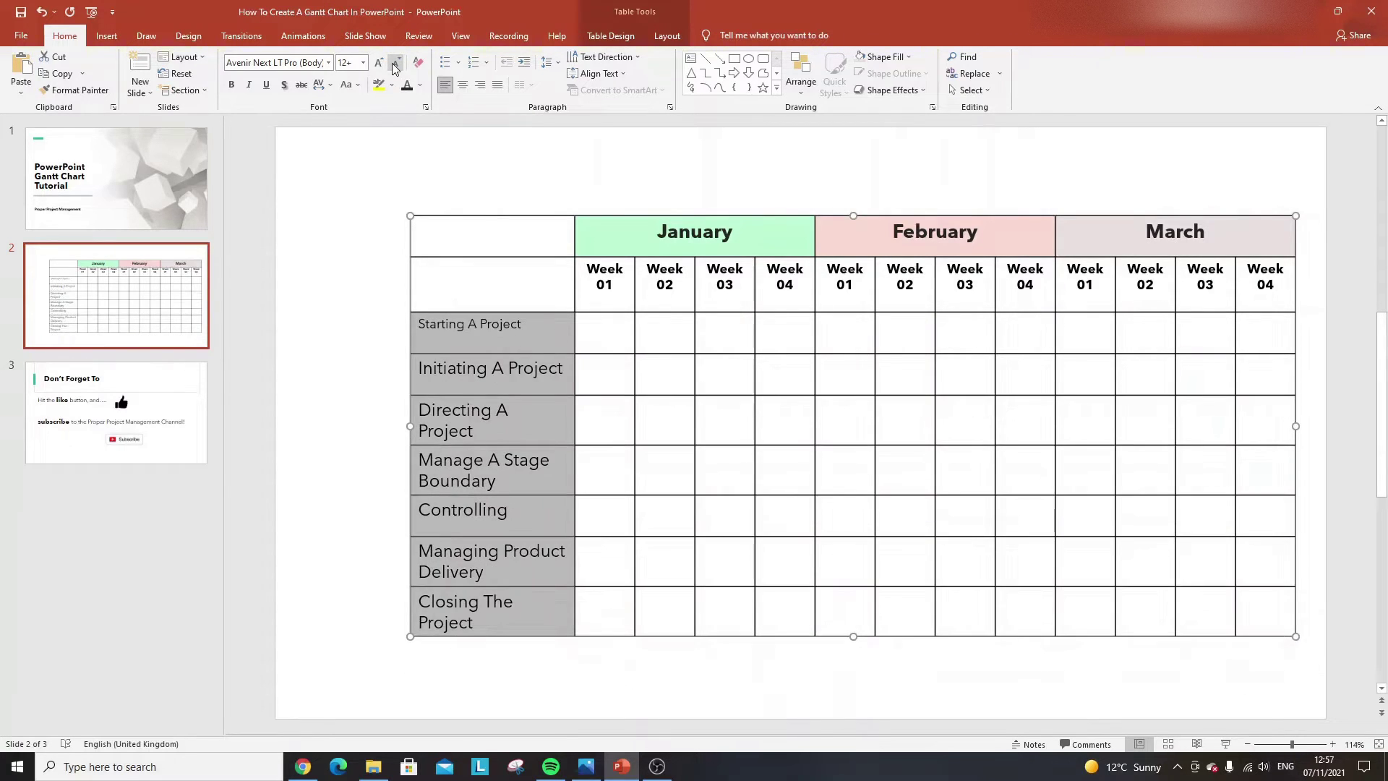
click(345, 63)
key(Return)
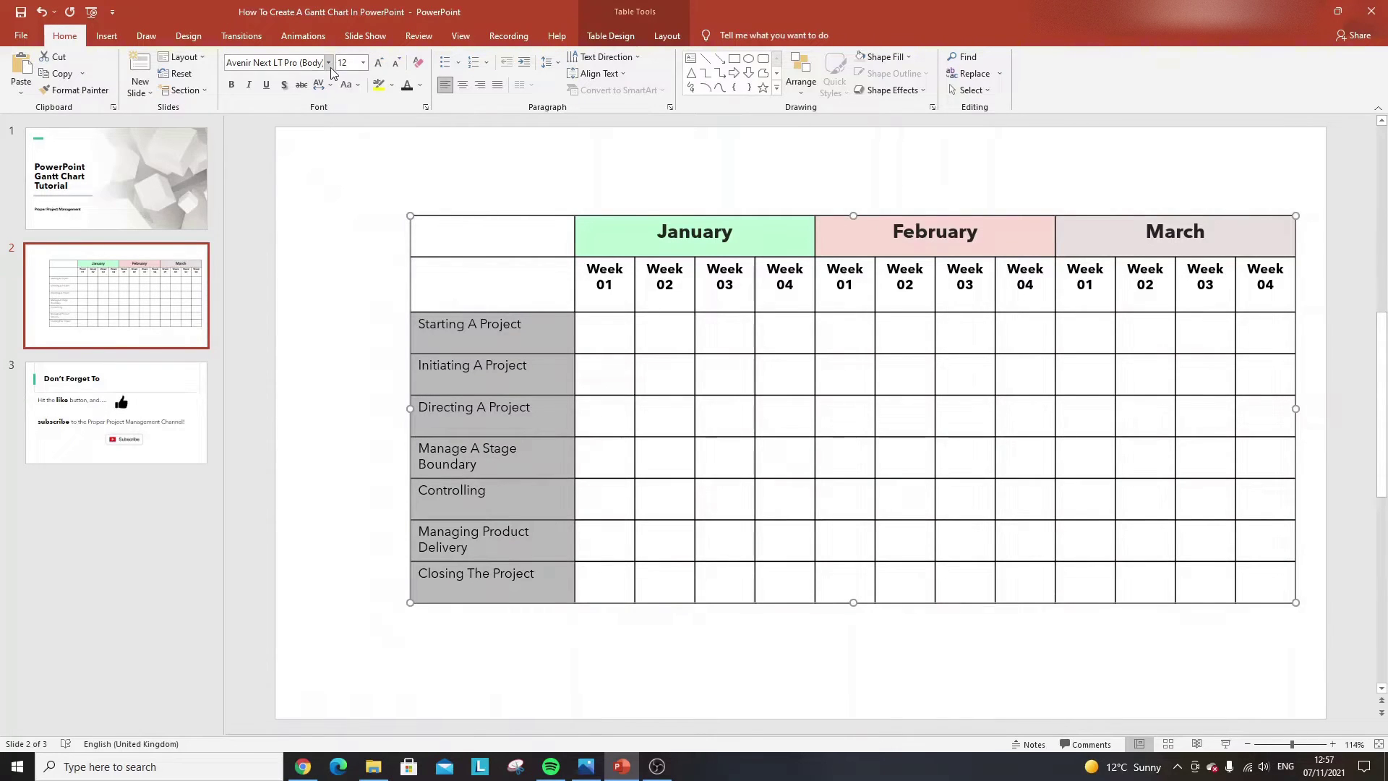
click(231, 85)
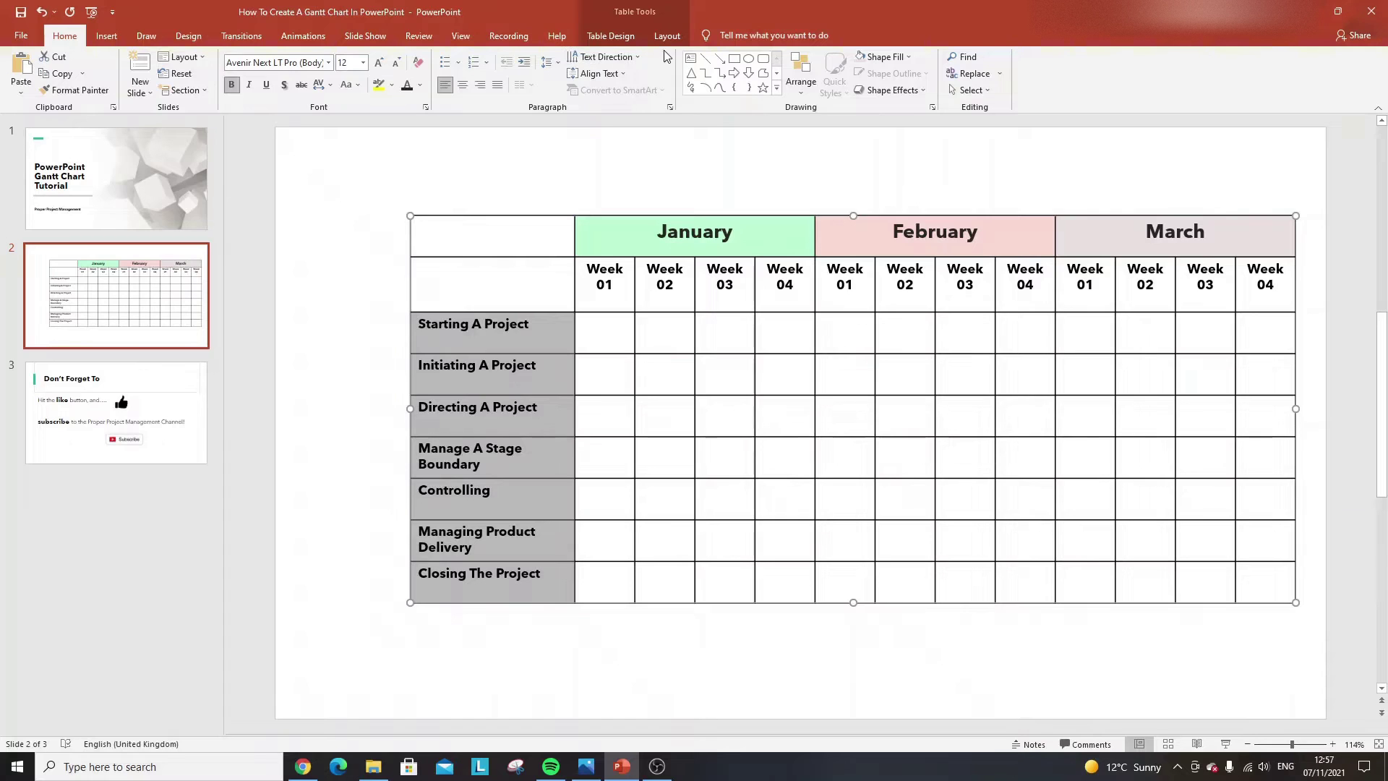
click(231, 85)
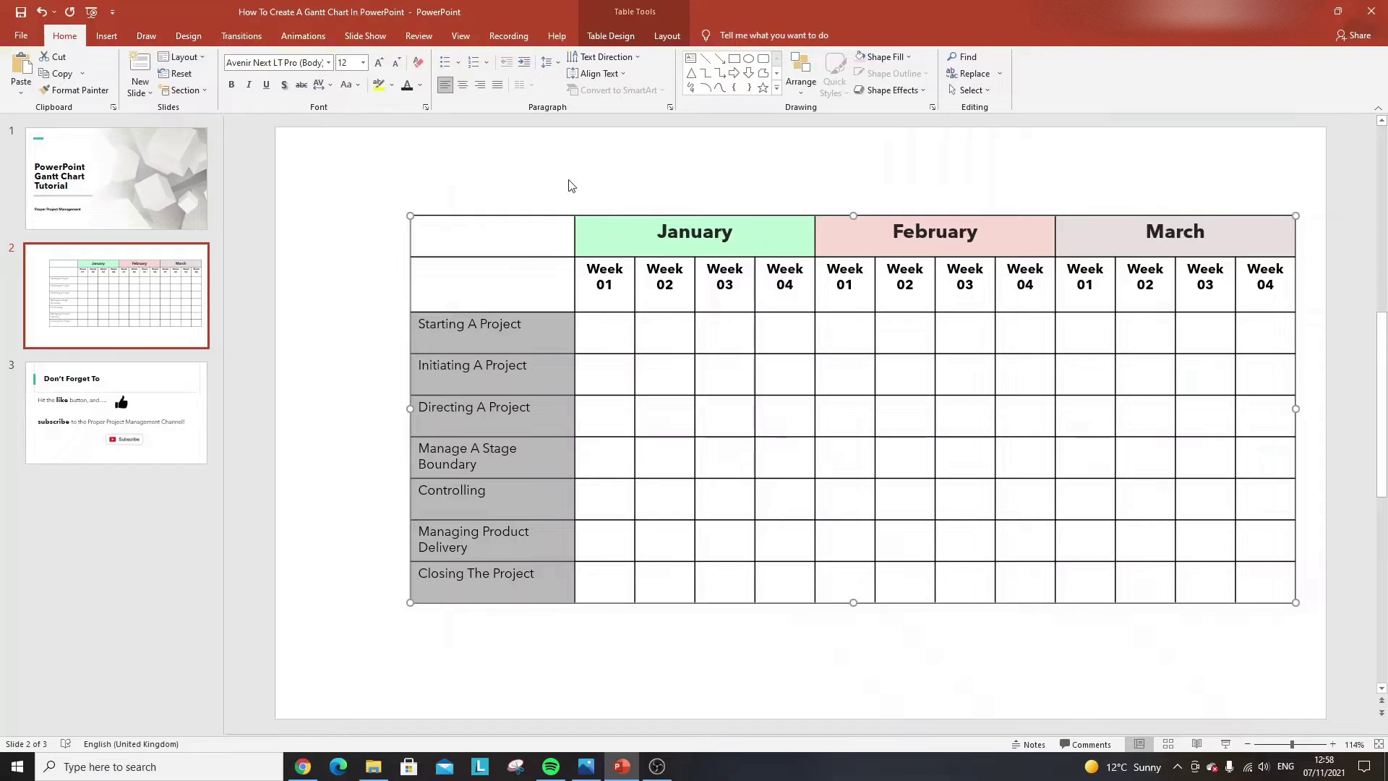
Fill the seven task name cells in the first column with light grey
click(907, 62)
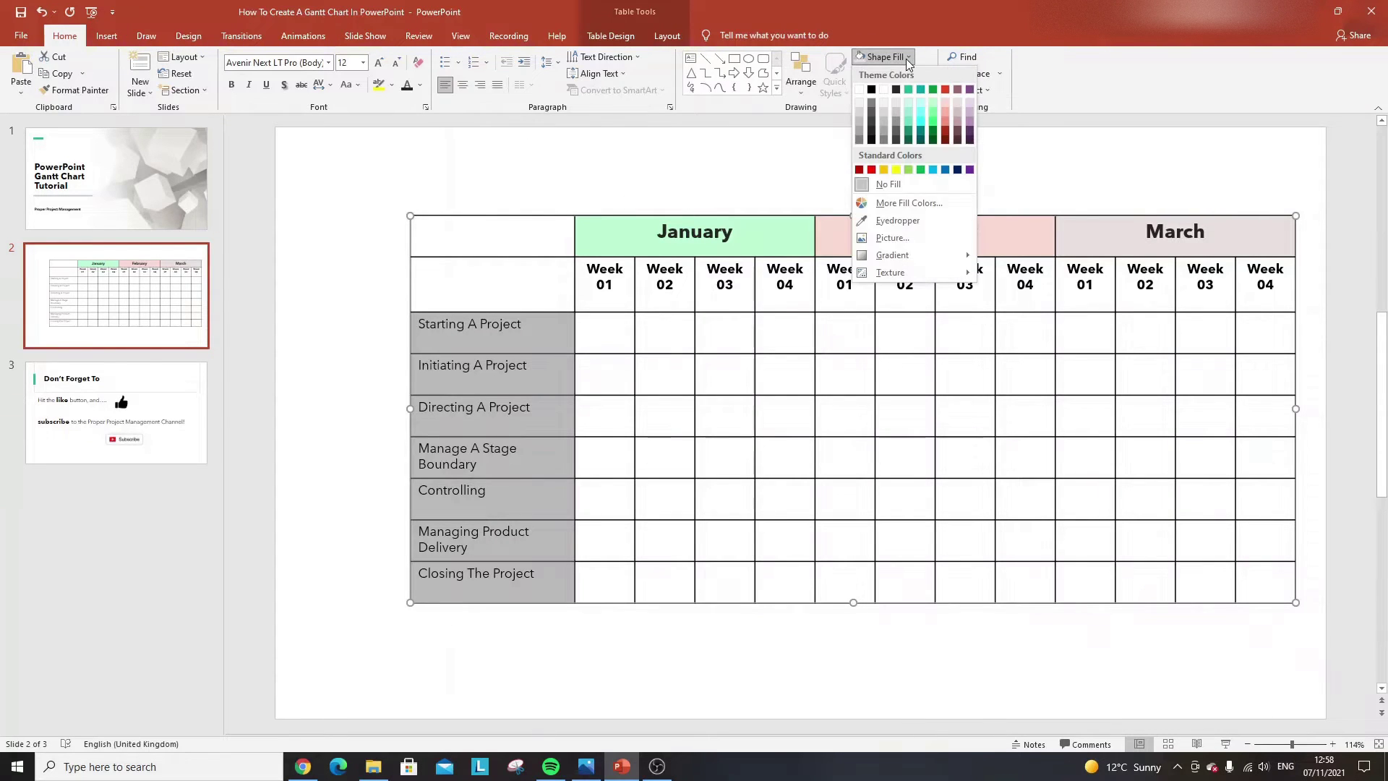
click(863, 112)
click(387, 192)
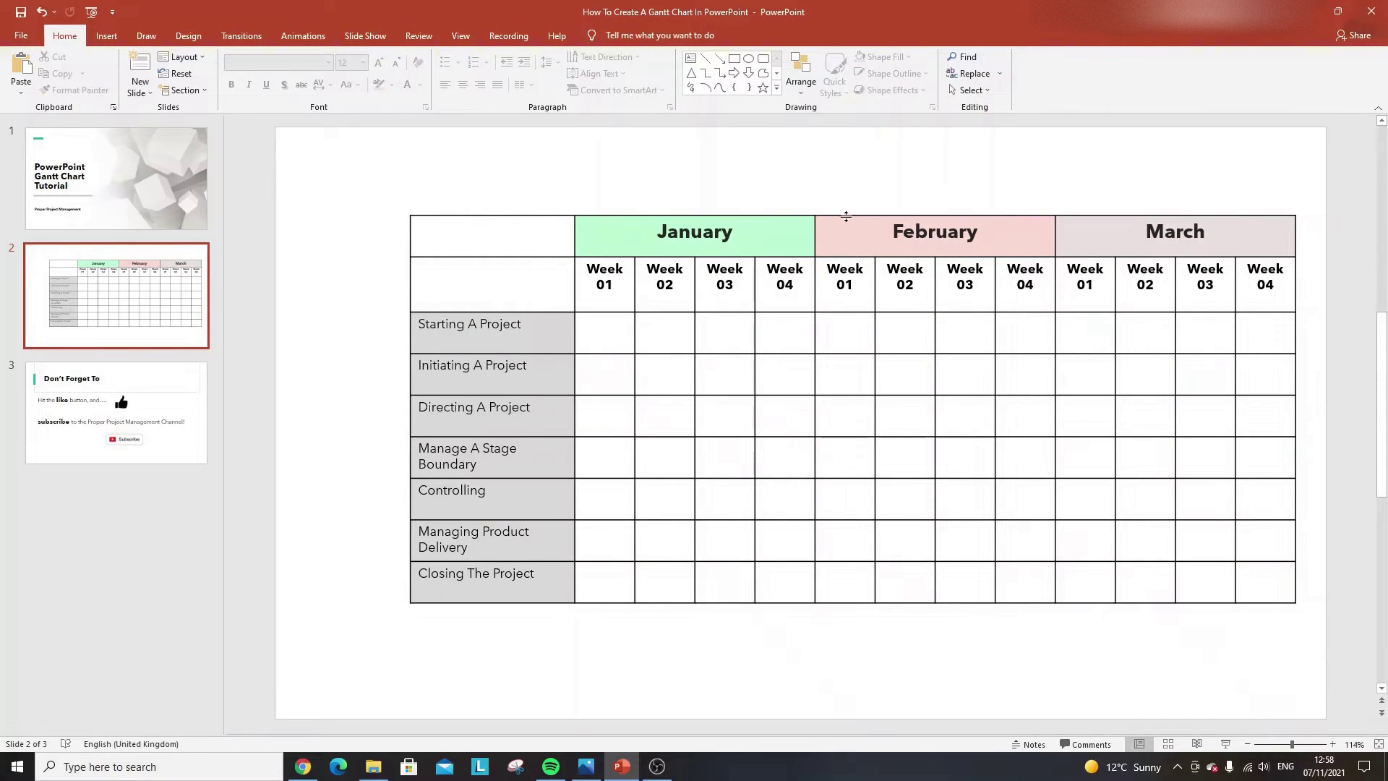
Move the whole table left and slightly down so it sits roughly centred on the slide
click(819, 224)
click(660, 339)
drag(1267, 572, 458, 248)
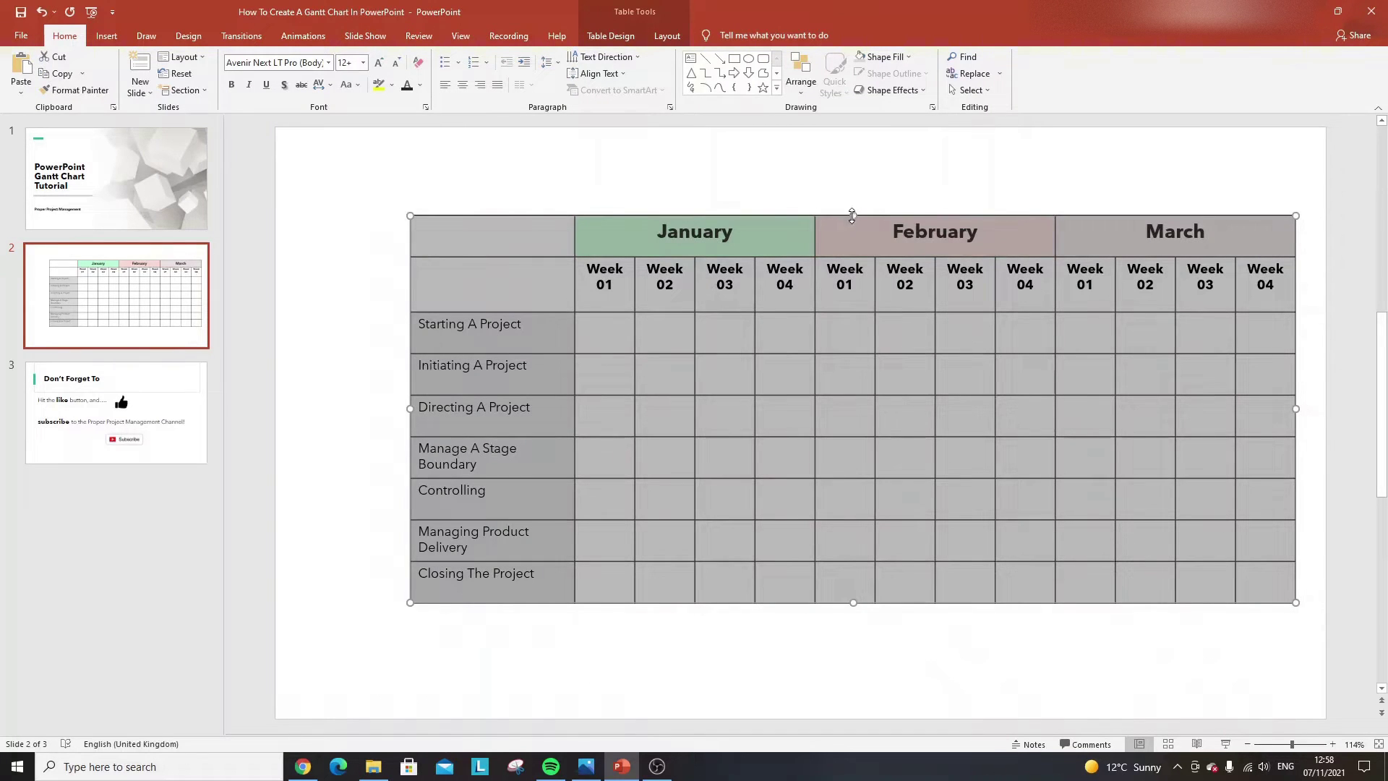
drag(847, 218, 800, 224)
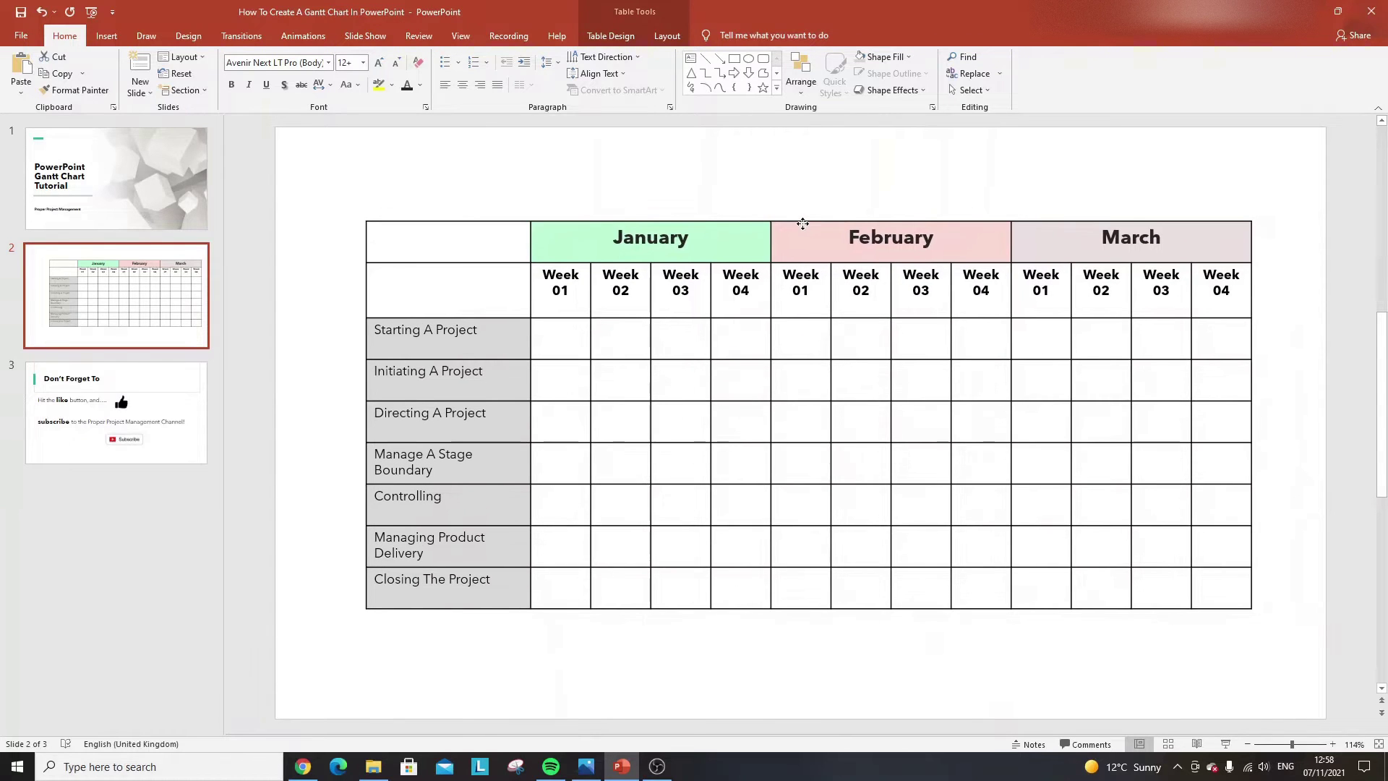
click(618, 175)
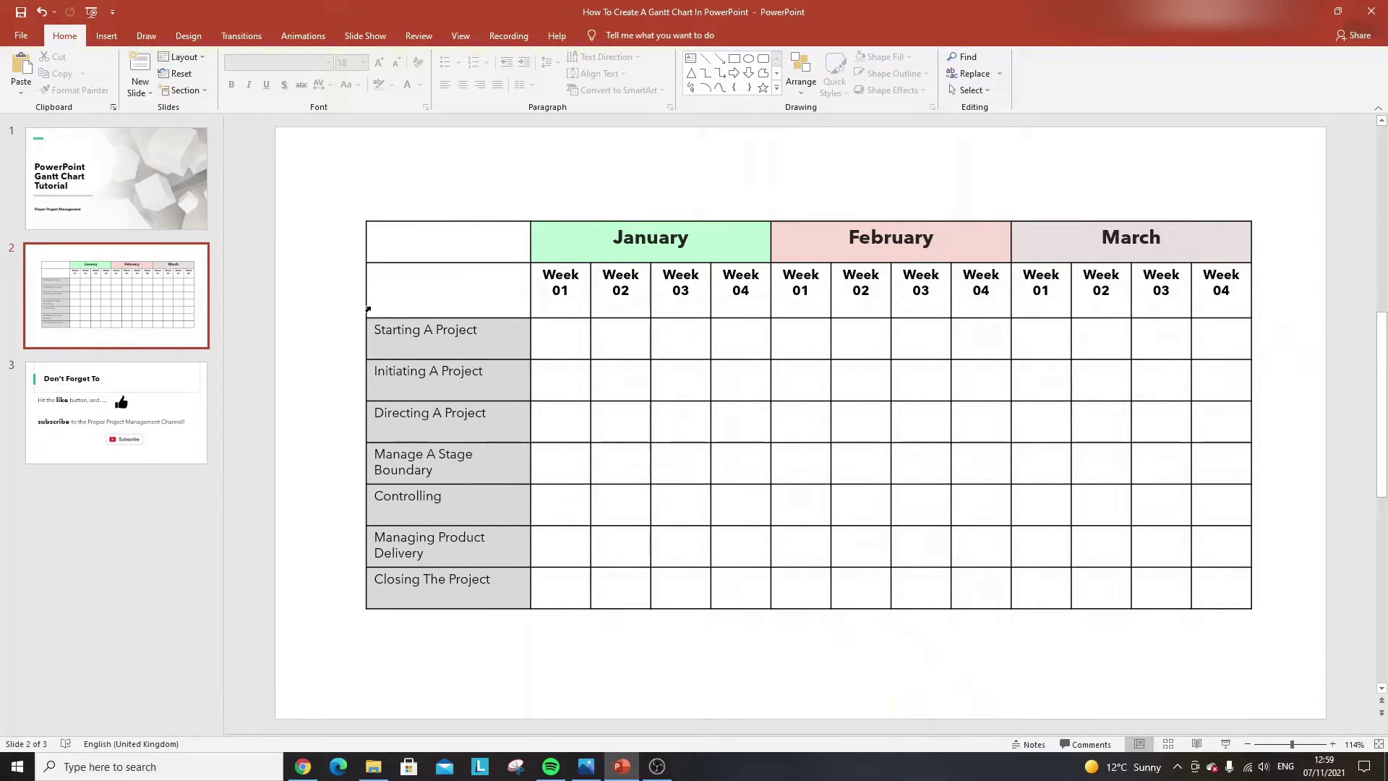
Draw a pentagon arrow about 3.1 cm wide and 0.96 cm high in the Starting A Project row across January Weeks 01 and 02
click(108, 37)
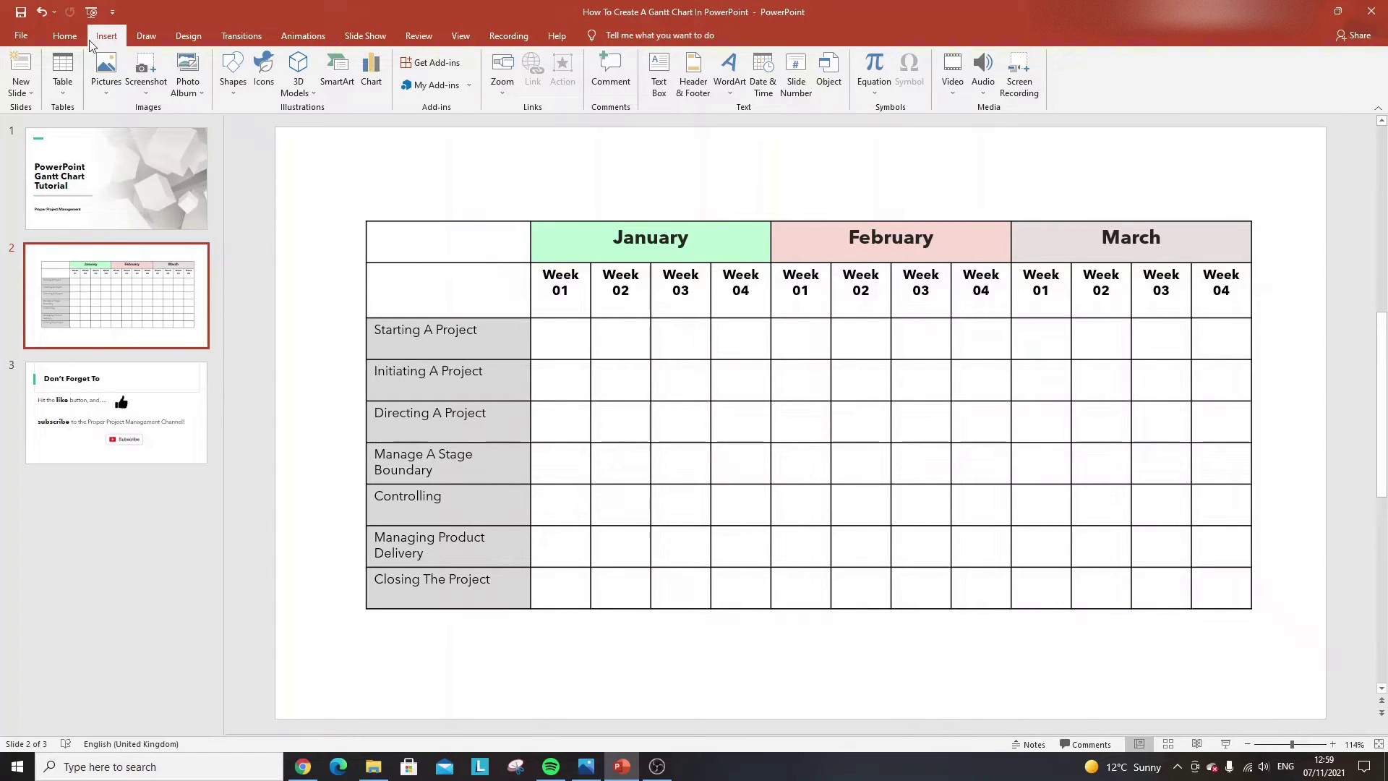
click(236, 89)
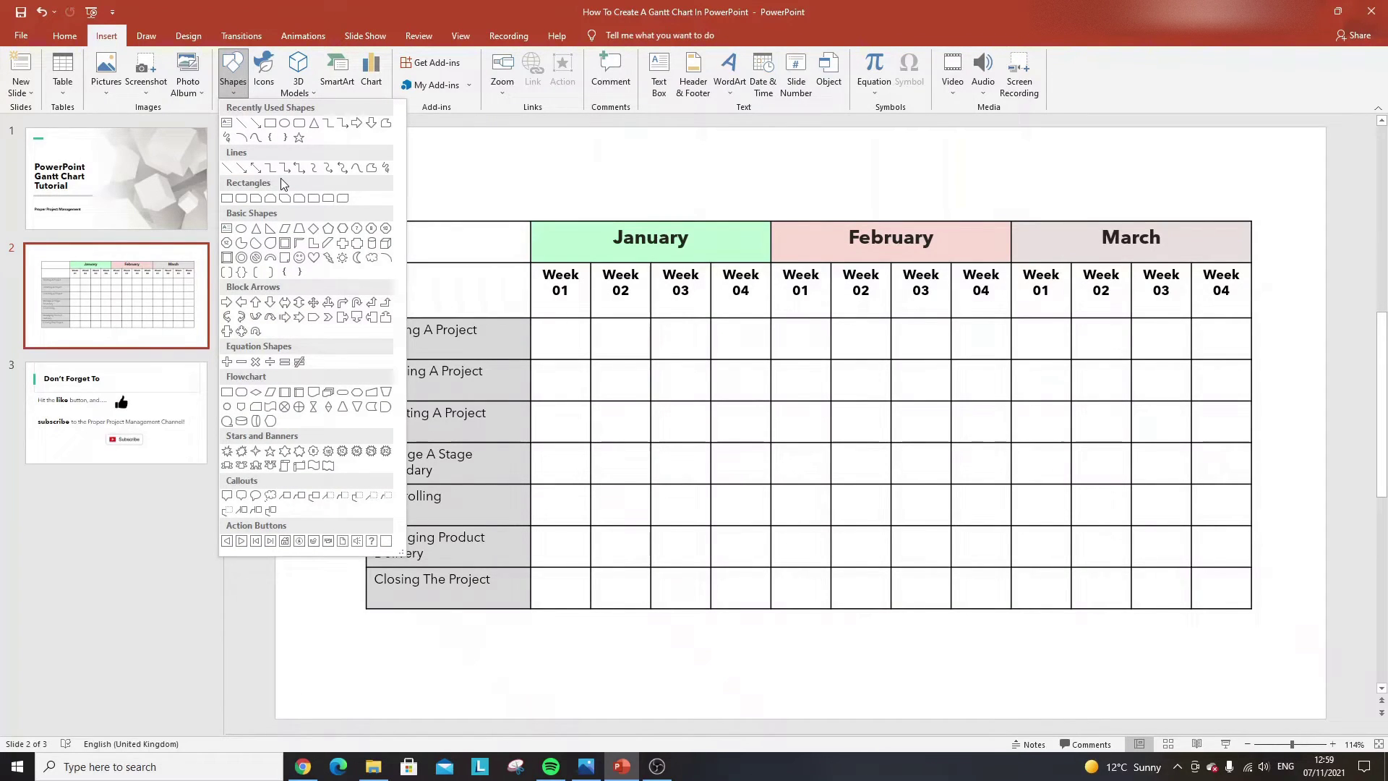
click(313, 318)
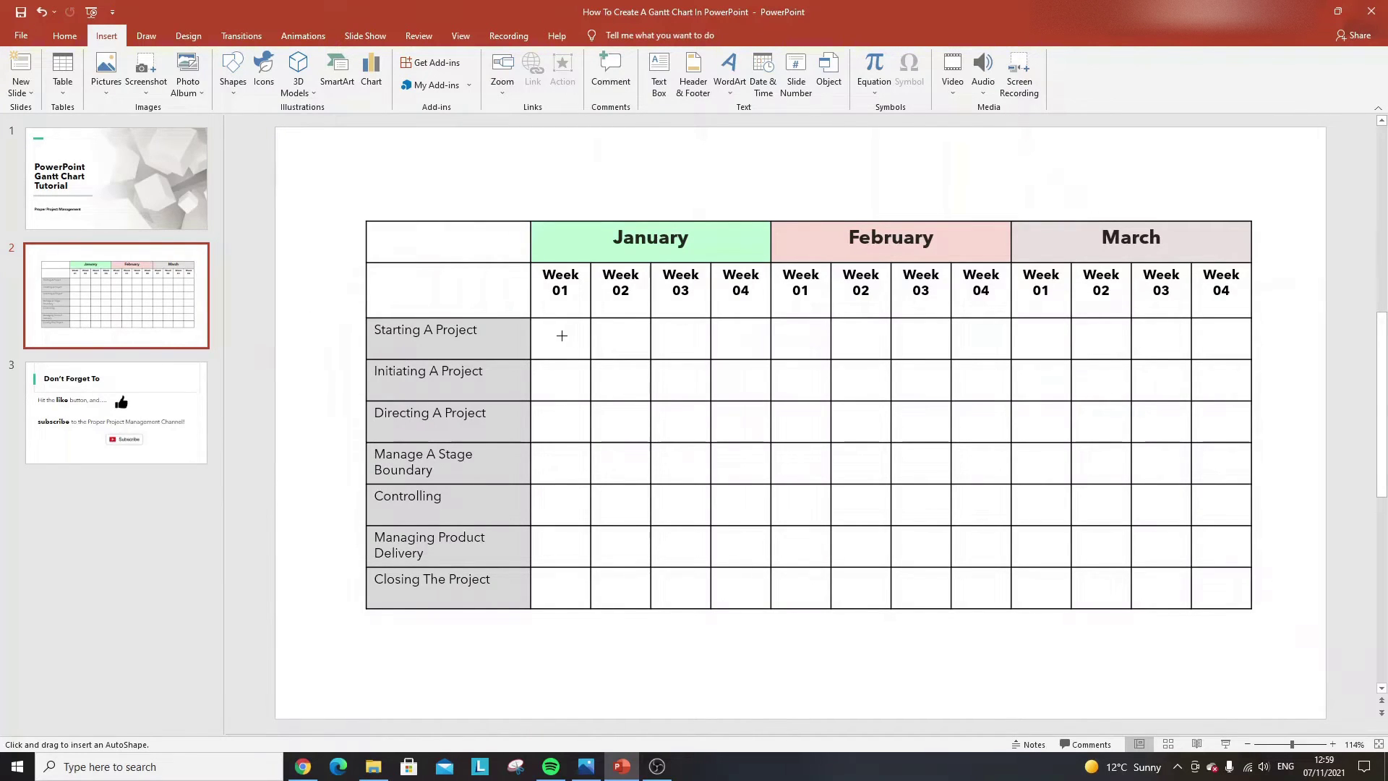
drag(550, 322, 648, 352)
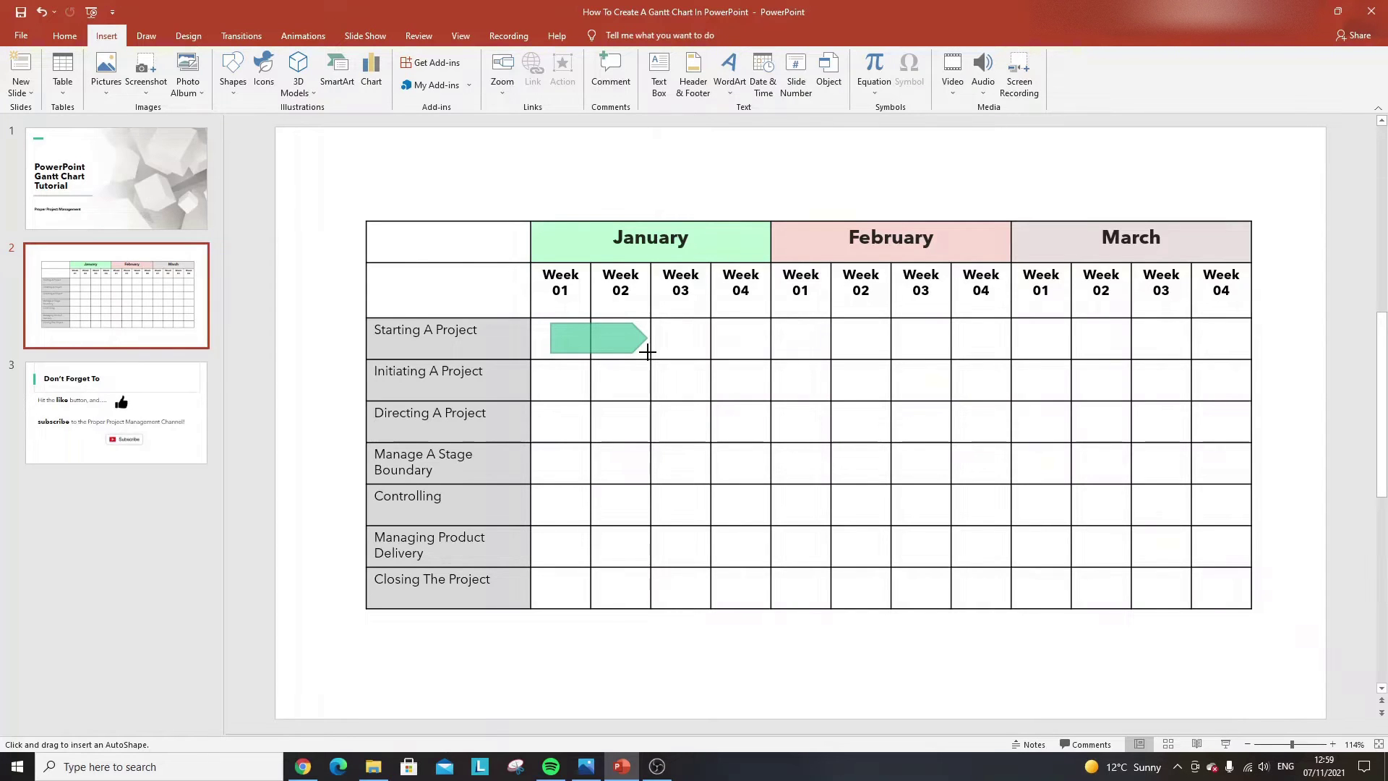
drag(648, 352, 648, 352)
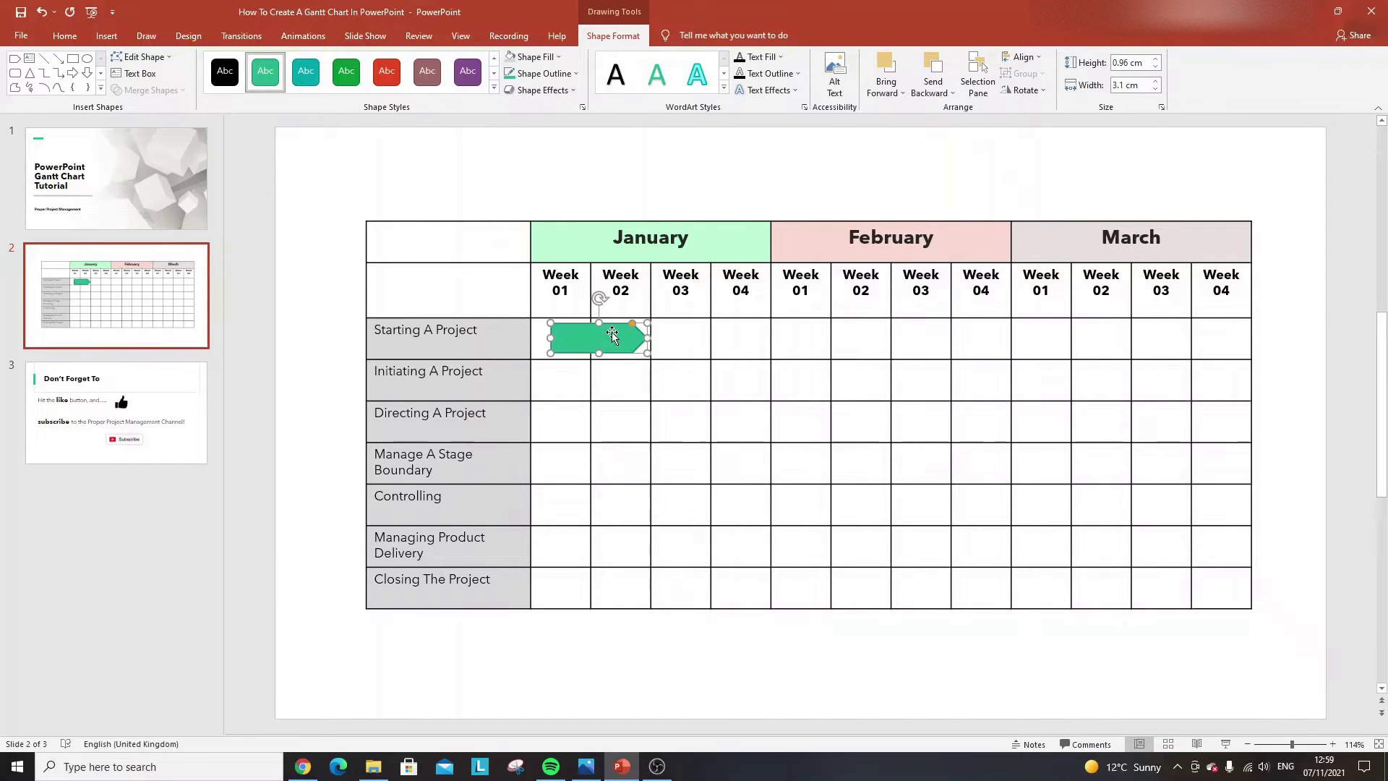
Draw a red-filled pentagon arrow about 3.3 by 0.9 cm in the Initiating A Project row, from January Week 04 into February Week 01
click(107, 38)
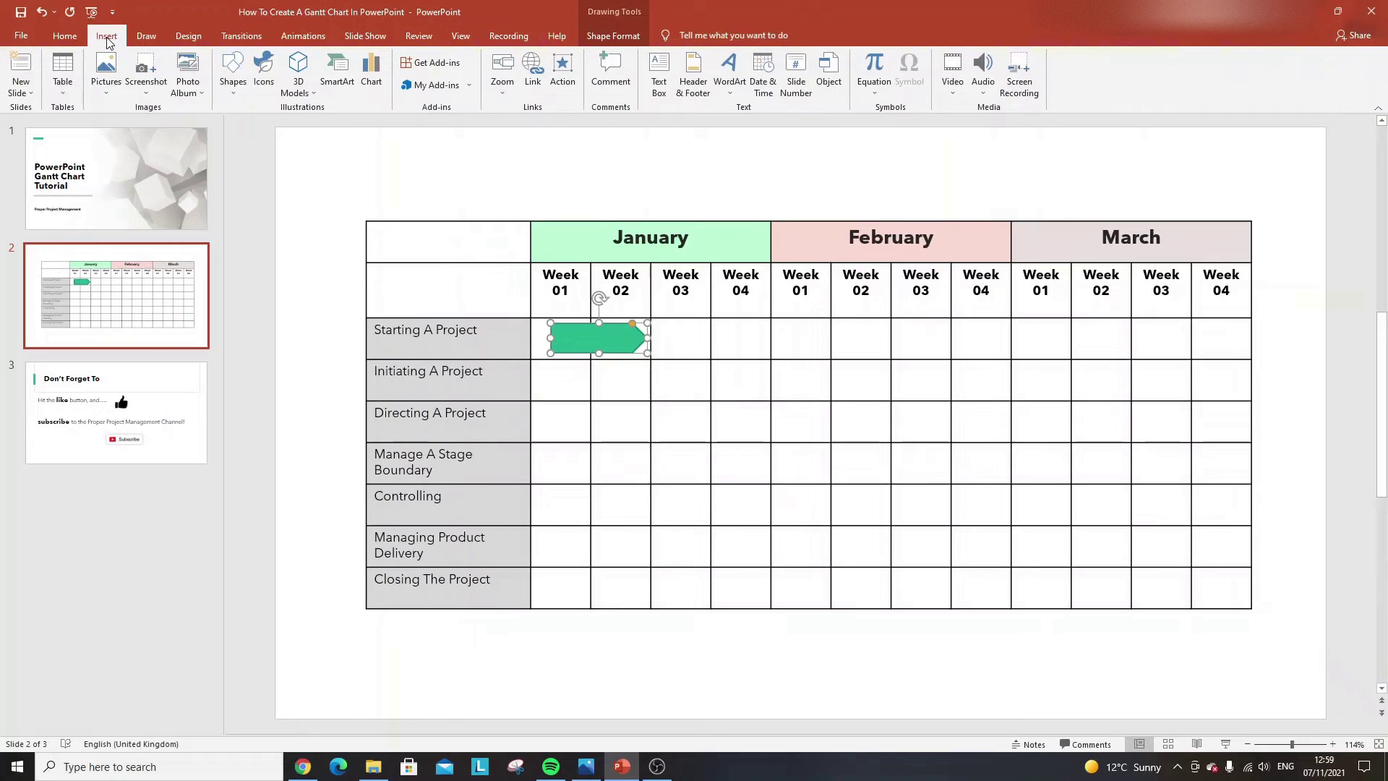
click(231, 93)
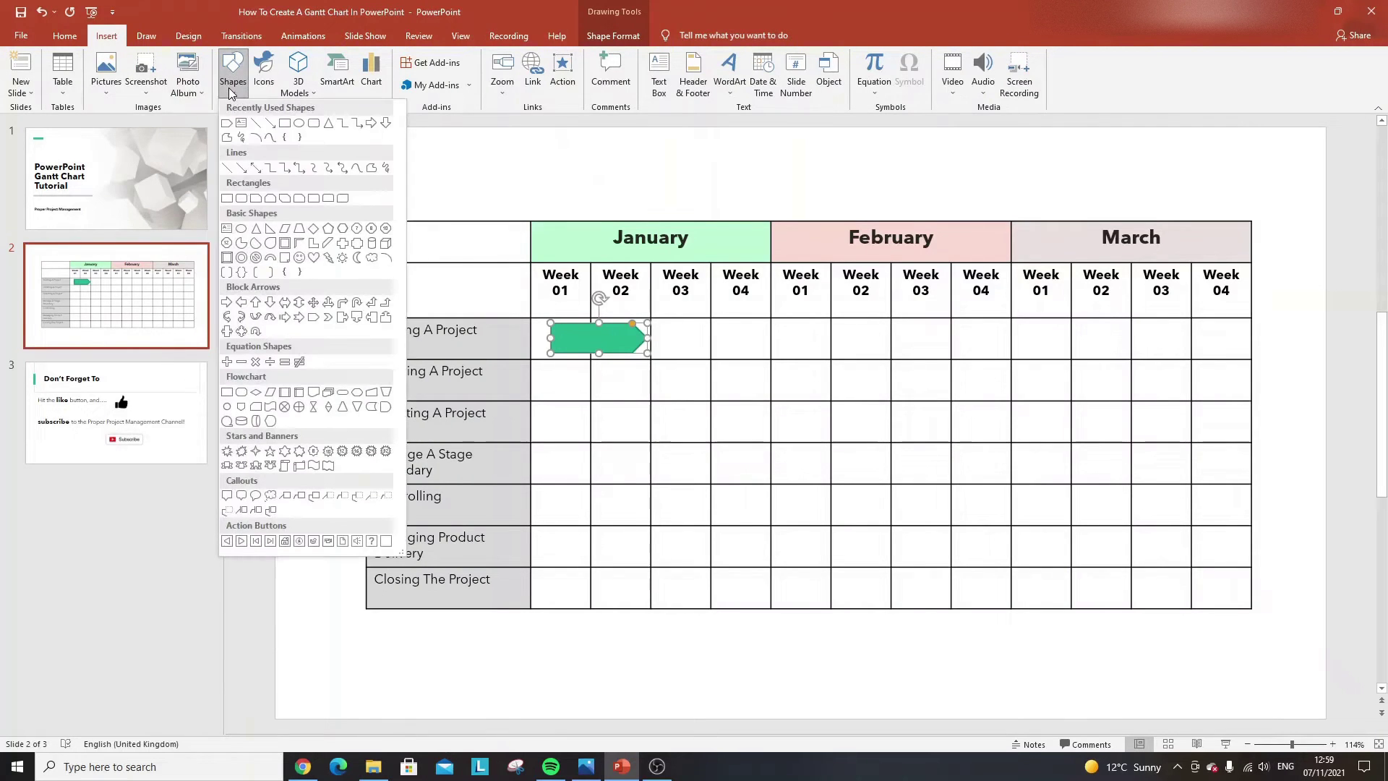
click(313, 319)
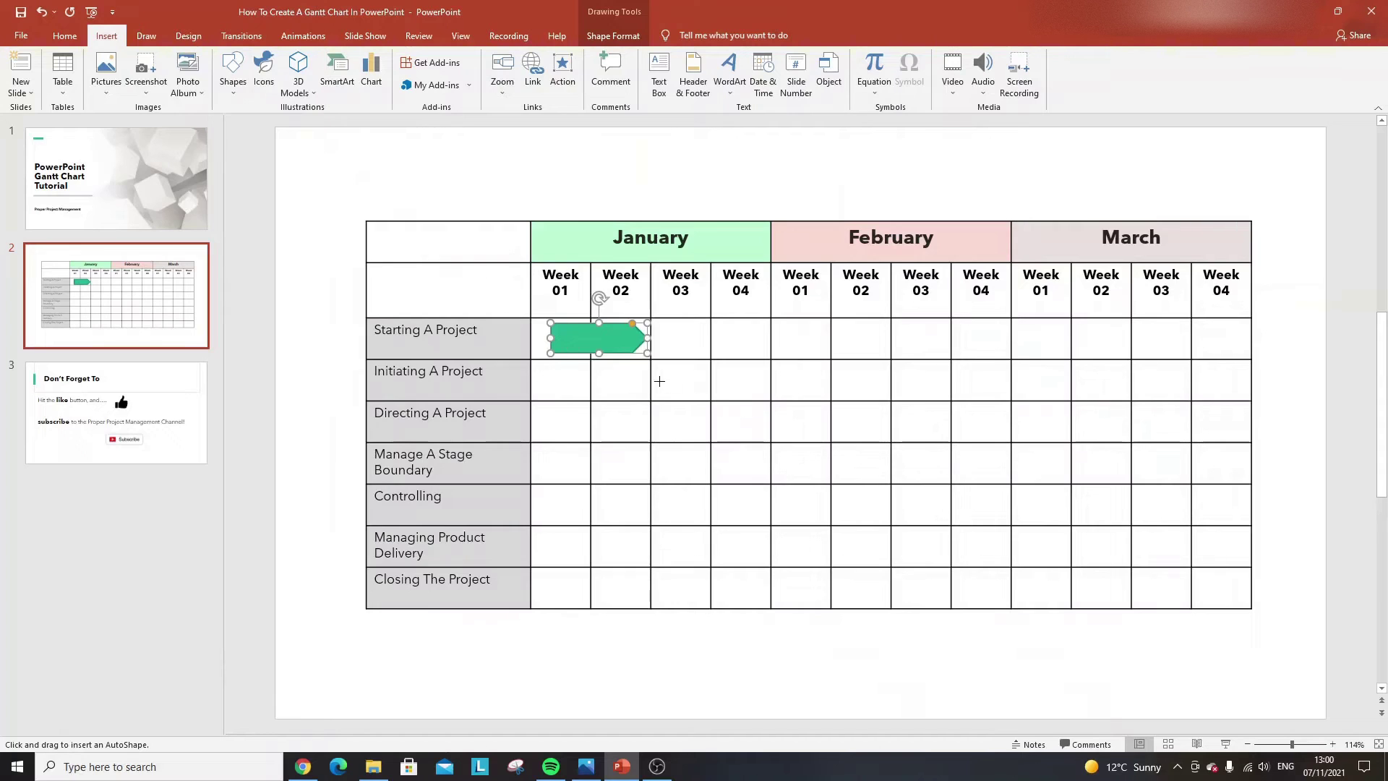
drag(720, 371, 822, 395)
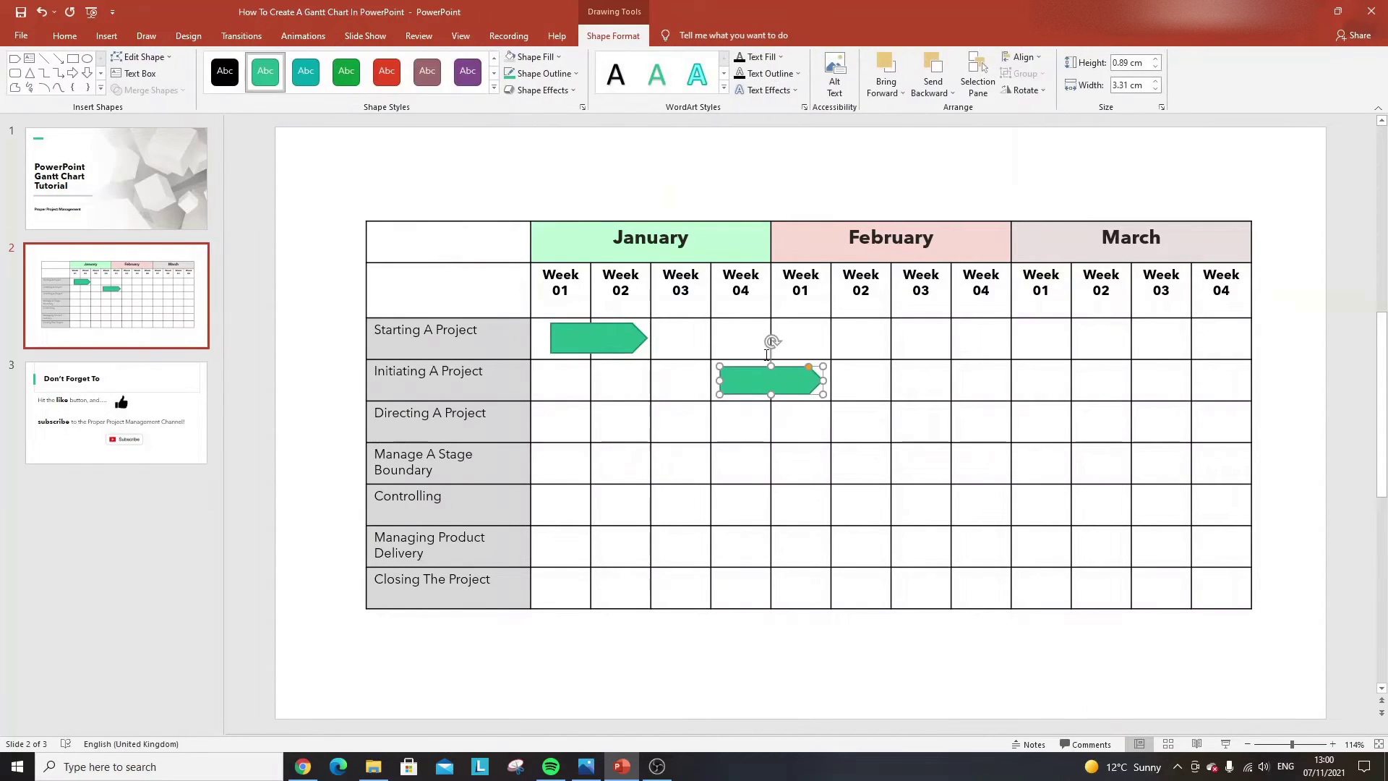
click(561, 59)
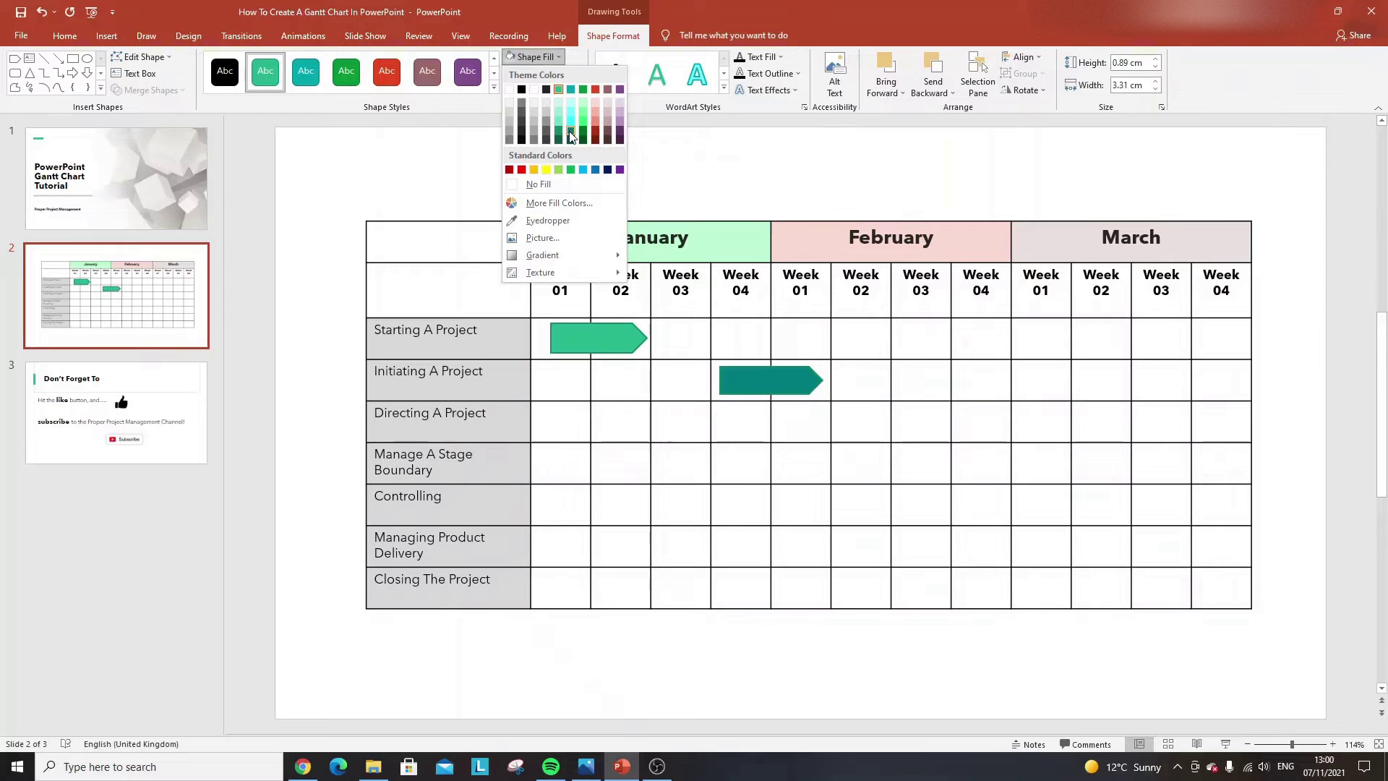
click(522, 171)
click(649, 205)
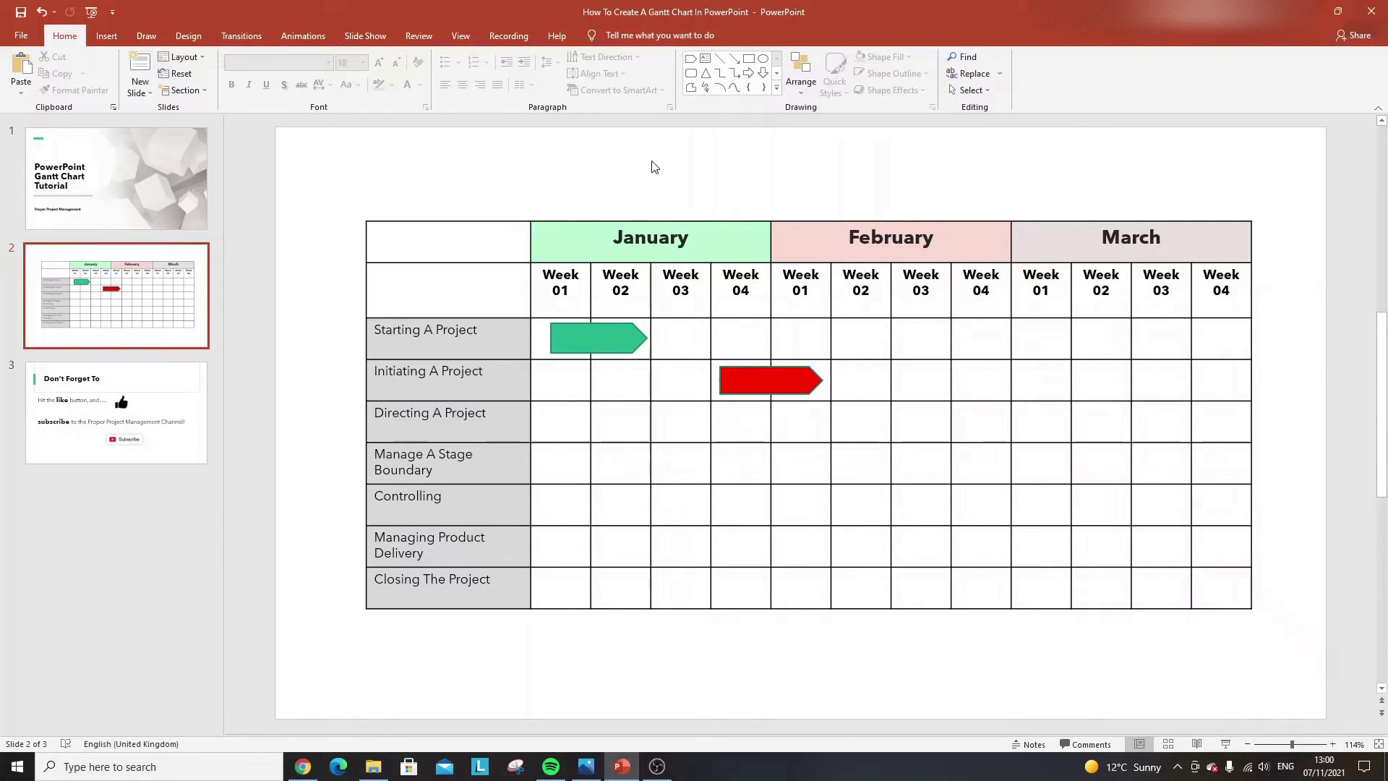
Draw a light blue pentagon arrow about 4.5 by 1 cm in the Controlling row, from February Week 04 into March Week 02
click(119, 40)
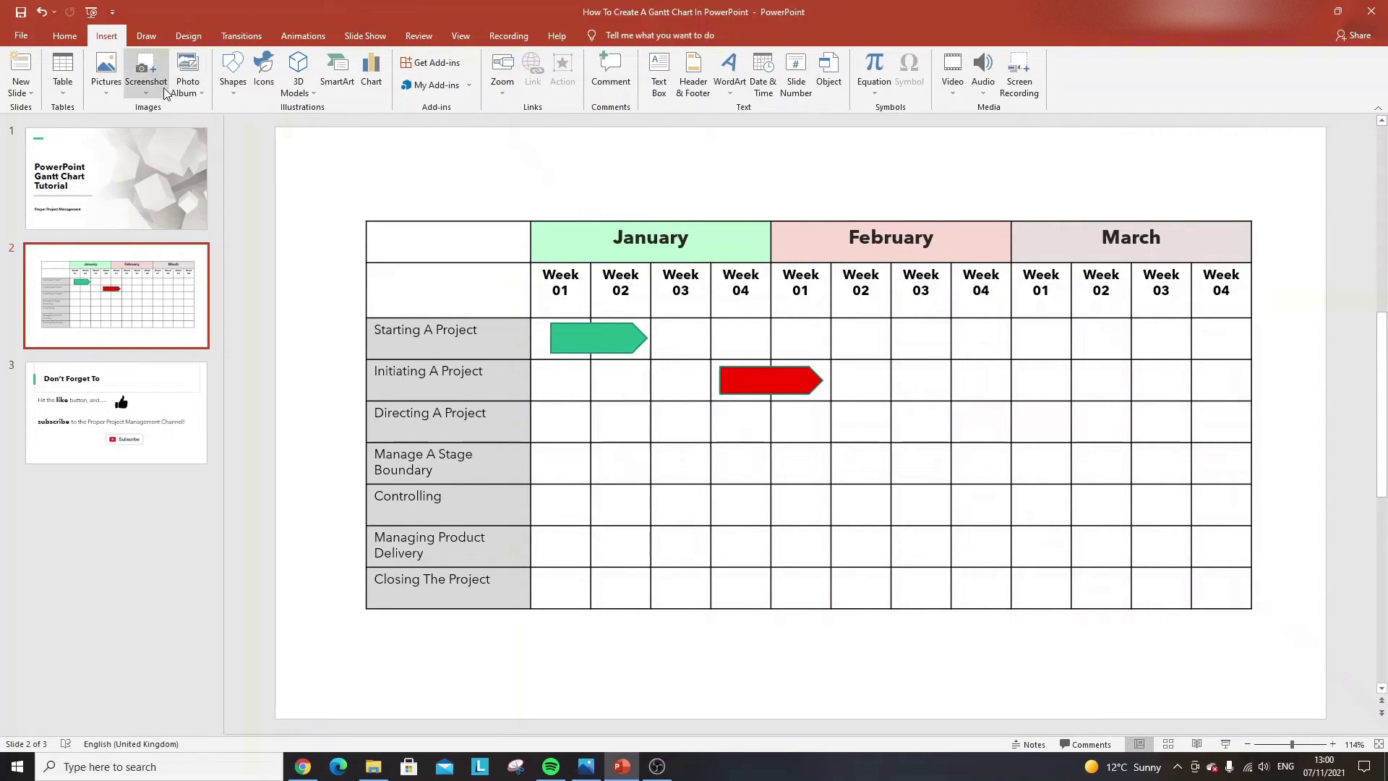
click(235, 90)
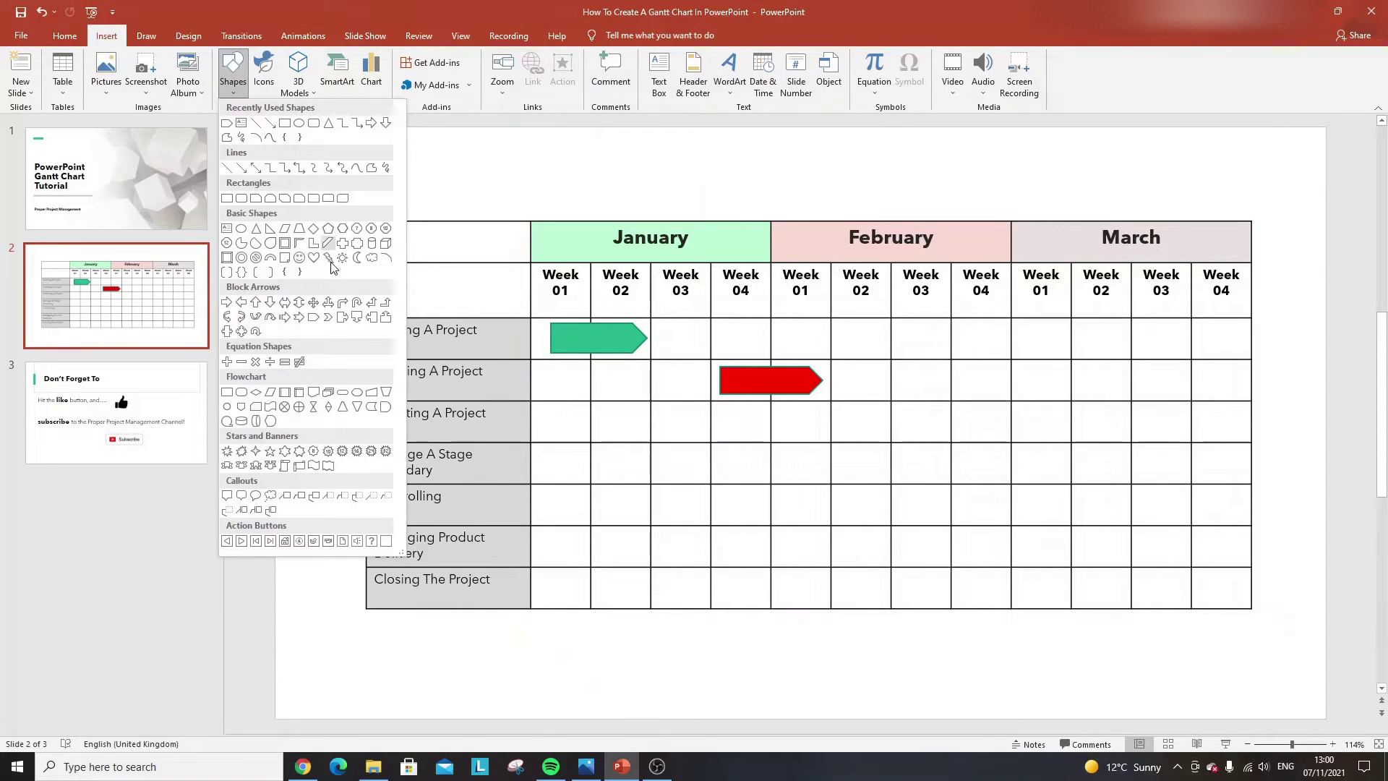
click(314, 318)
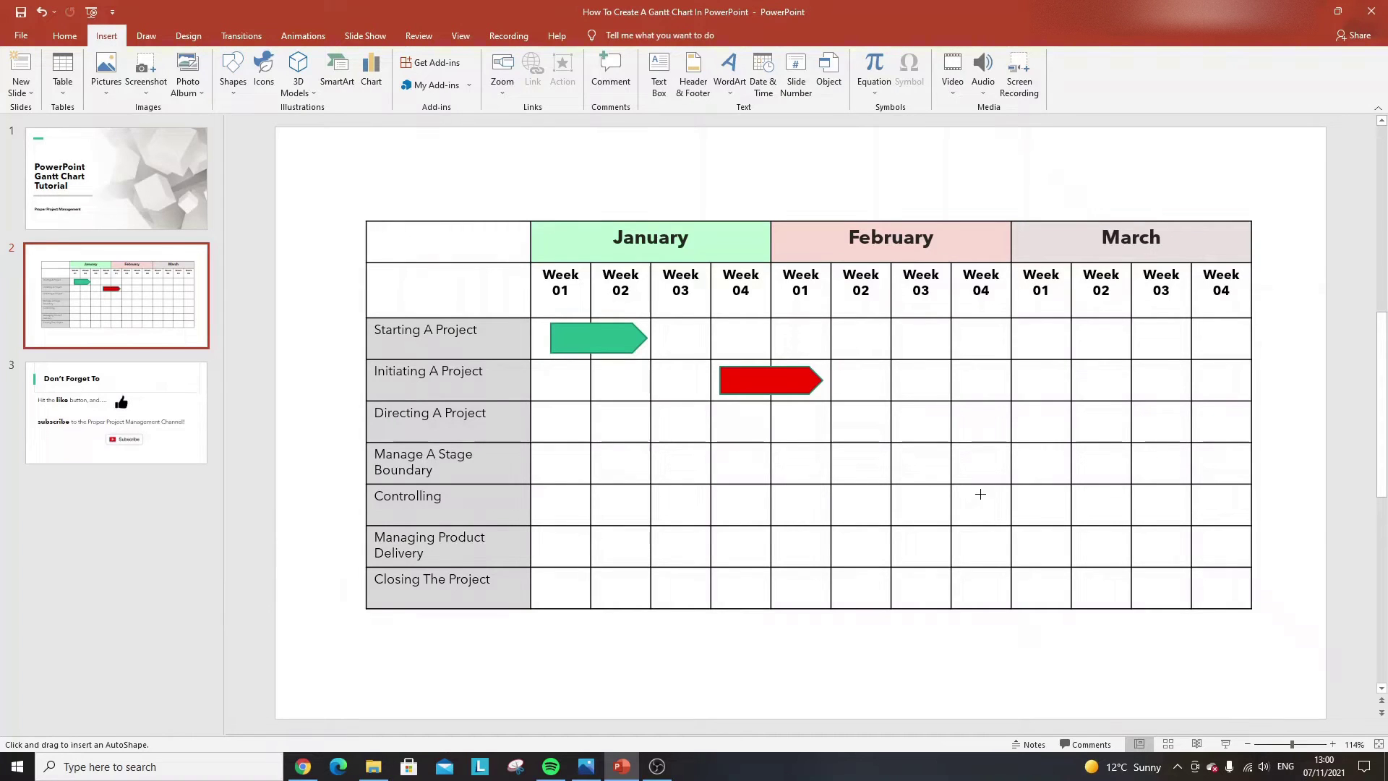
drag(967, 489, 1107, 520)
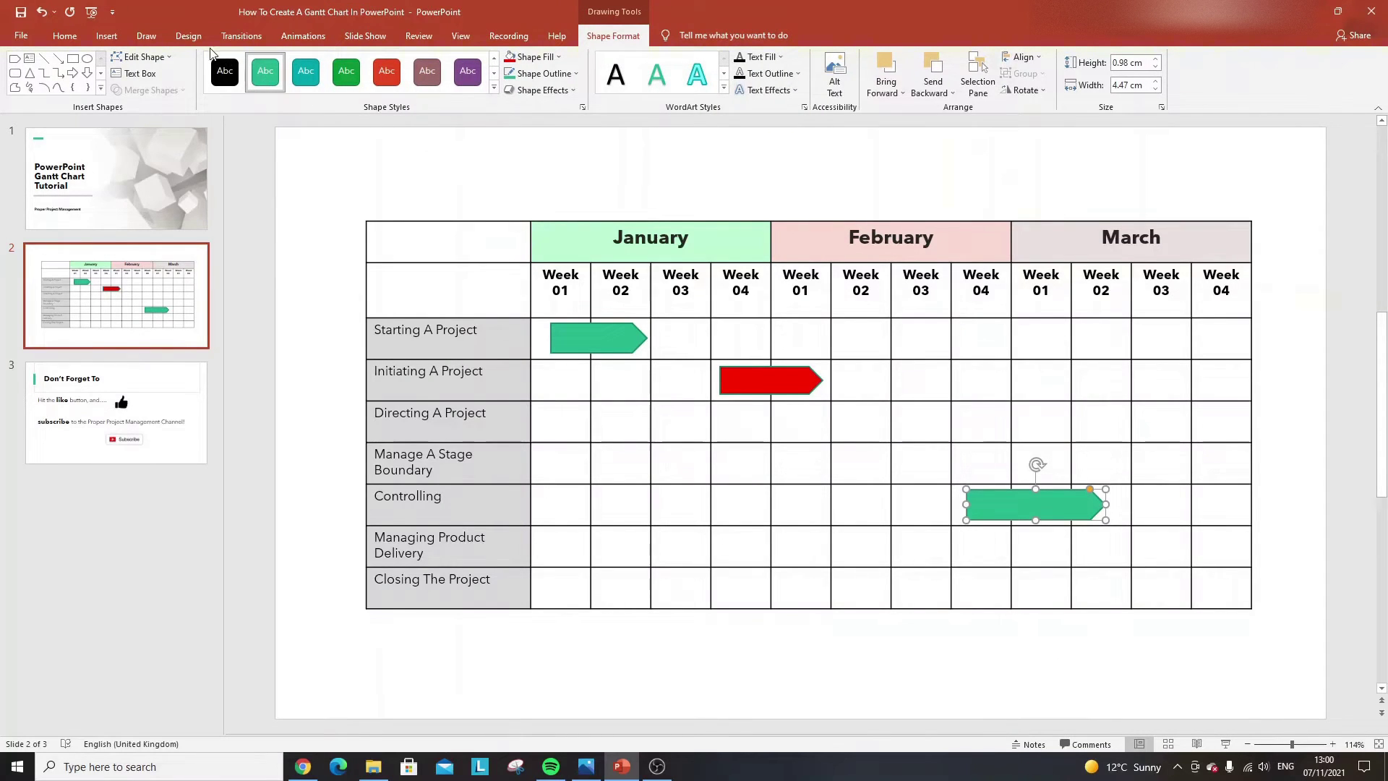
click(557, 59)
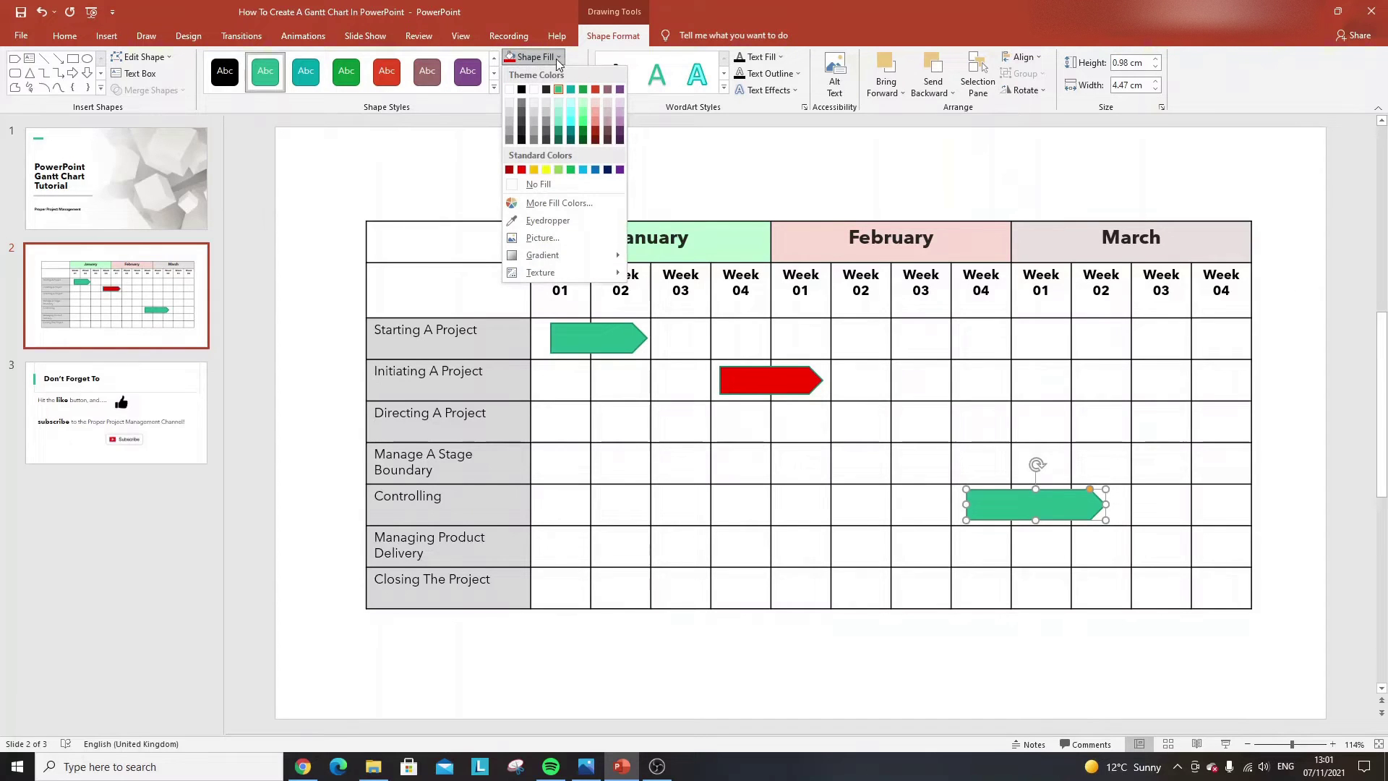
click(587, 169)
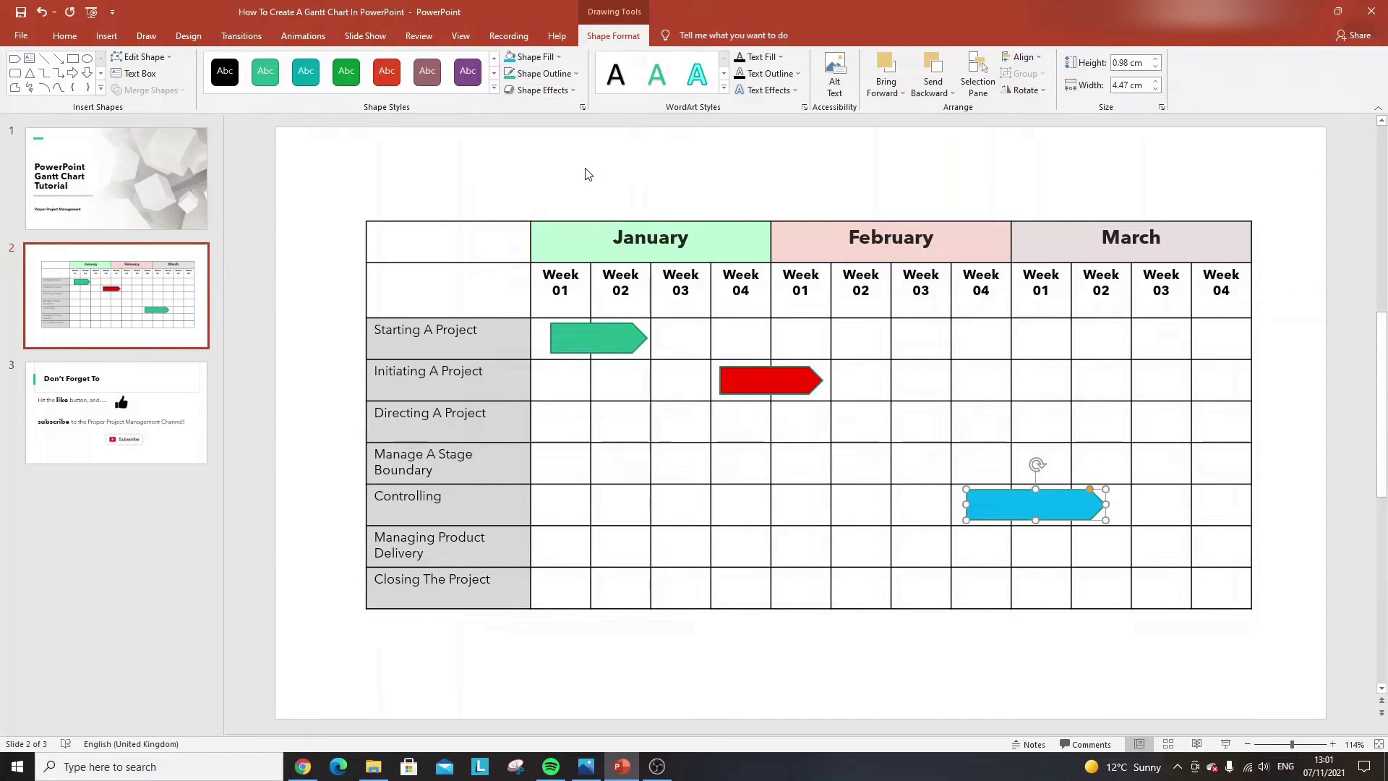
click(709, 660)
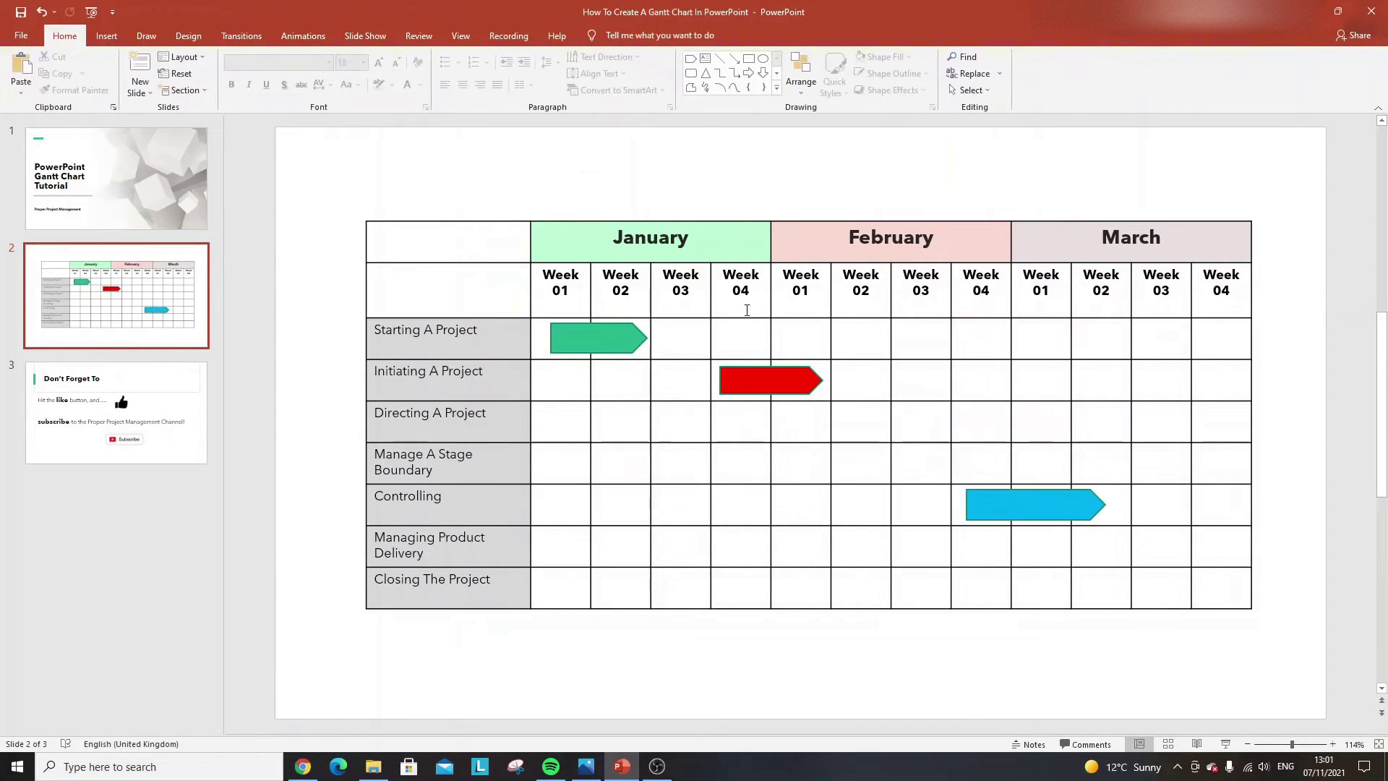
Add a wide text box above the table with the title "Gantt Chart For Project A"
click(109, 38)
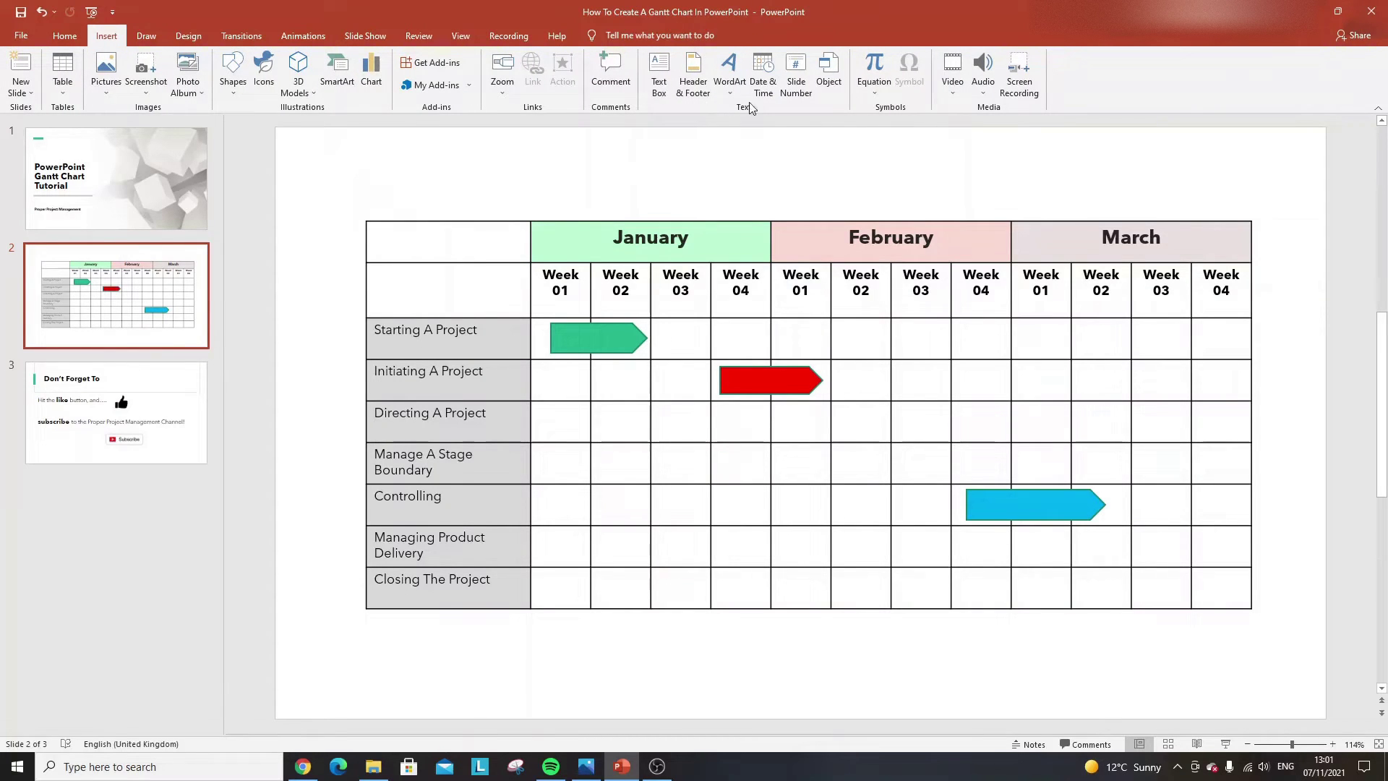
click(658, 72)
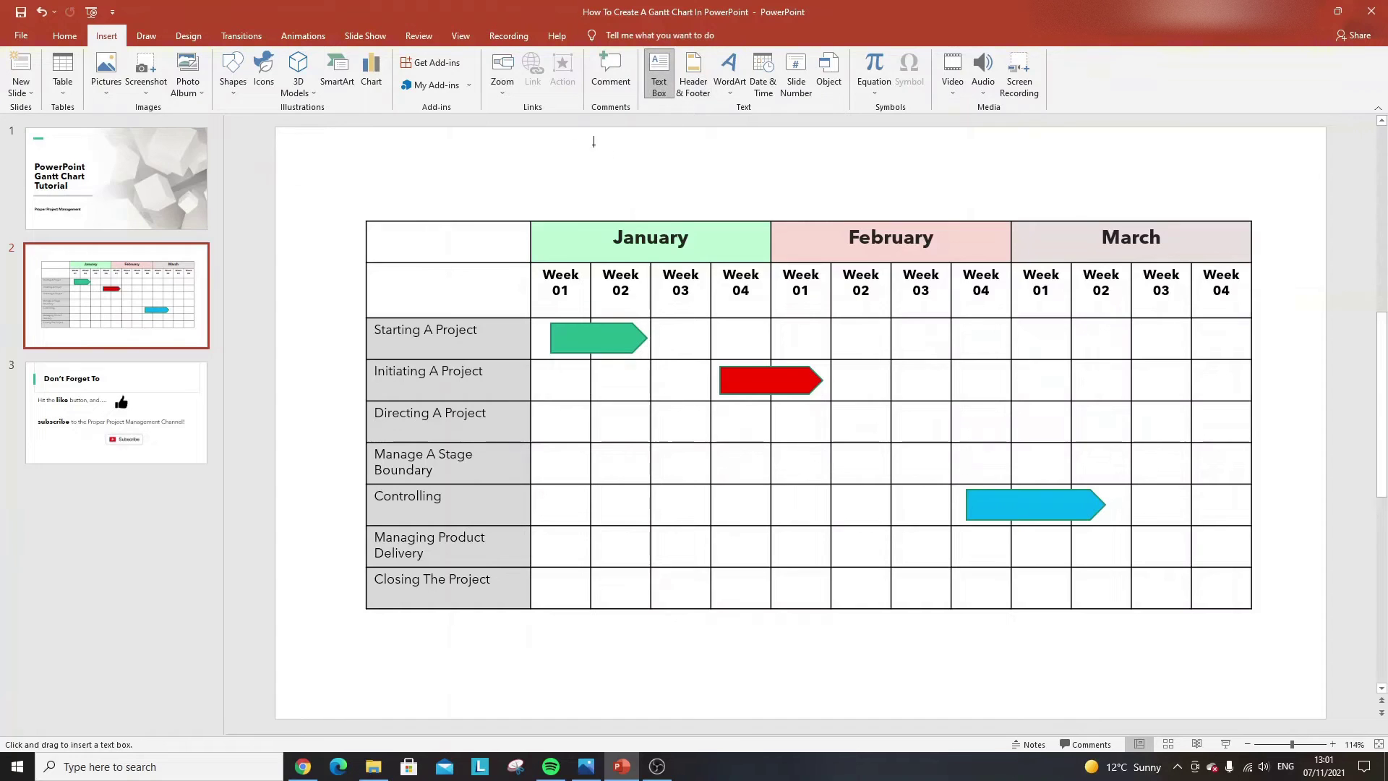
drag(522, 146, 1077, 191)
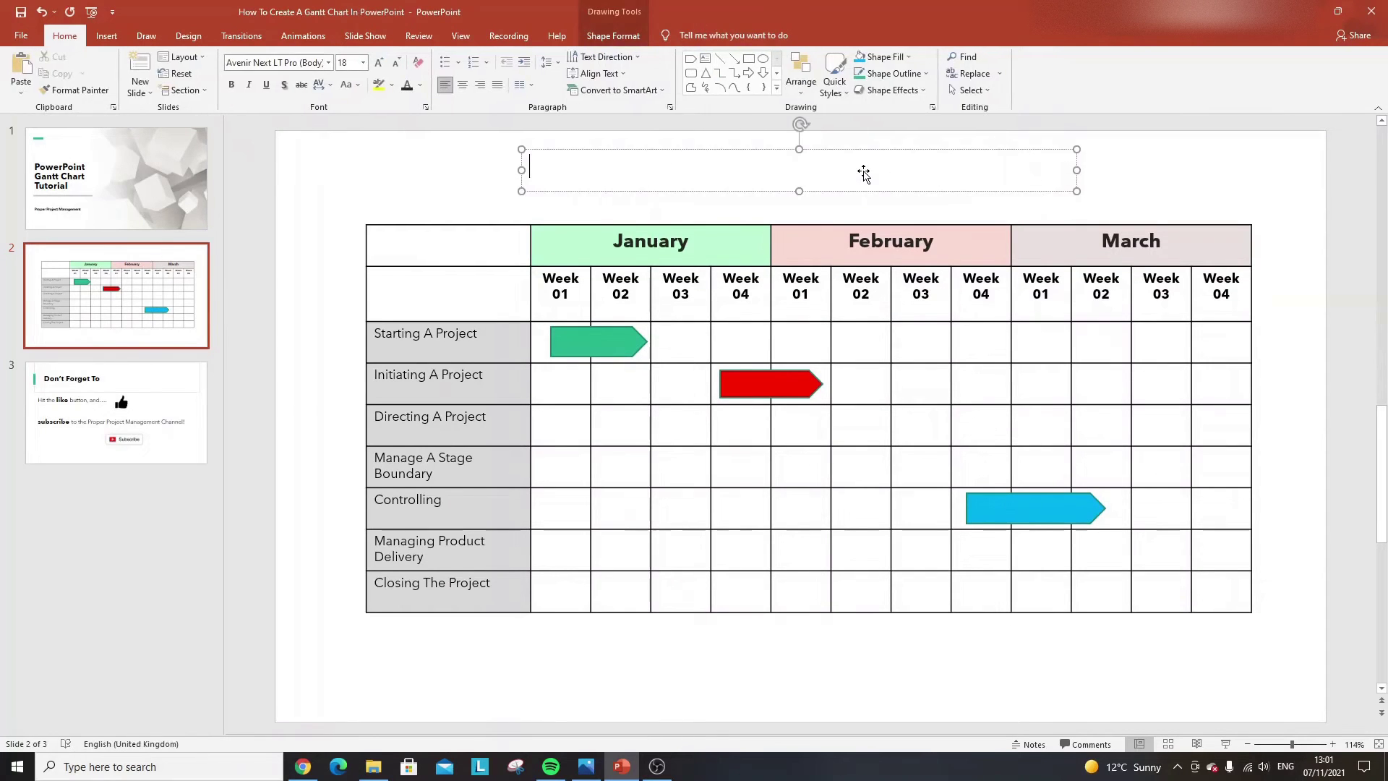
text(Gannt)
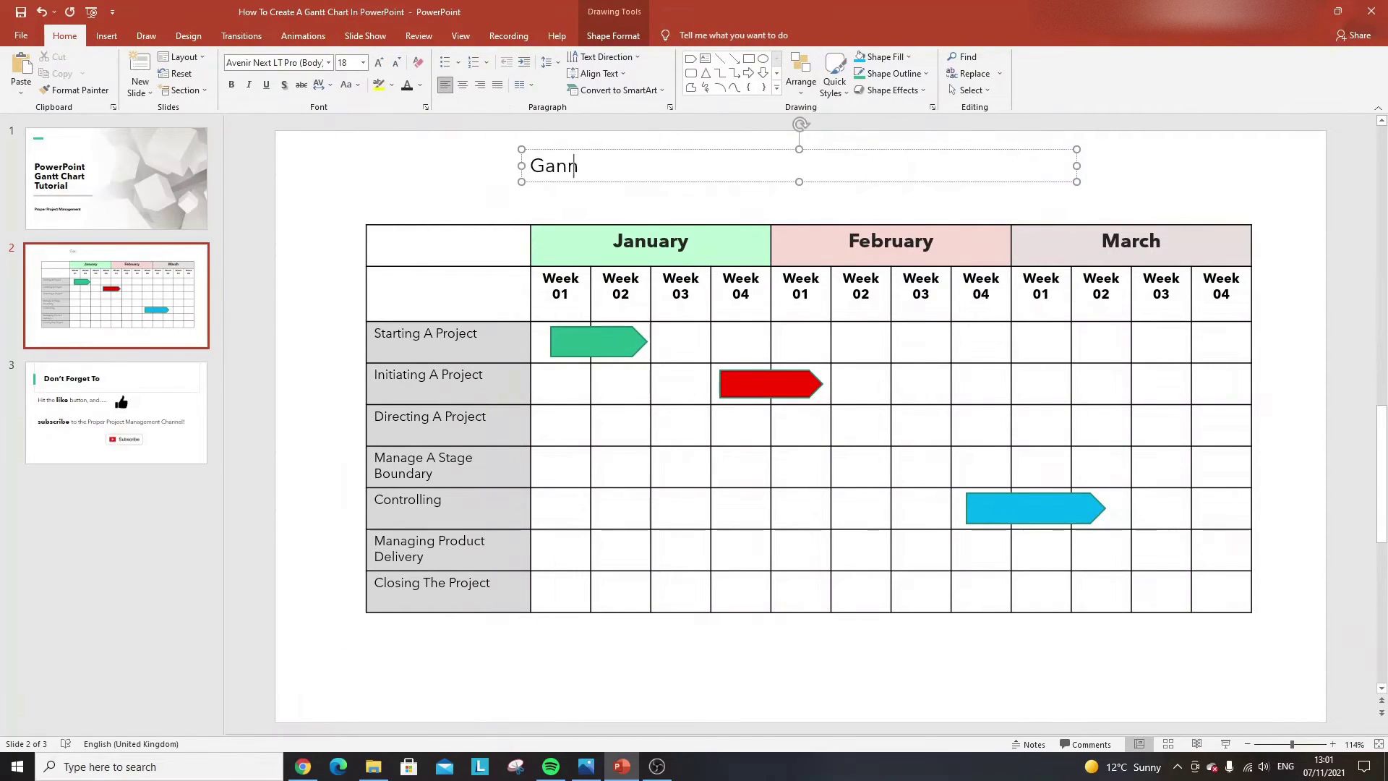
key(BackSpace)
key(BackSpace)
text(tt Ch)
text(ar)
text(hart For P)
text(orject A)
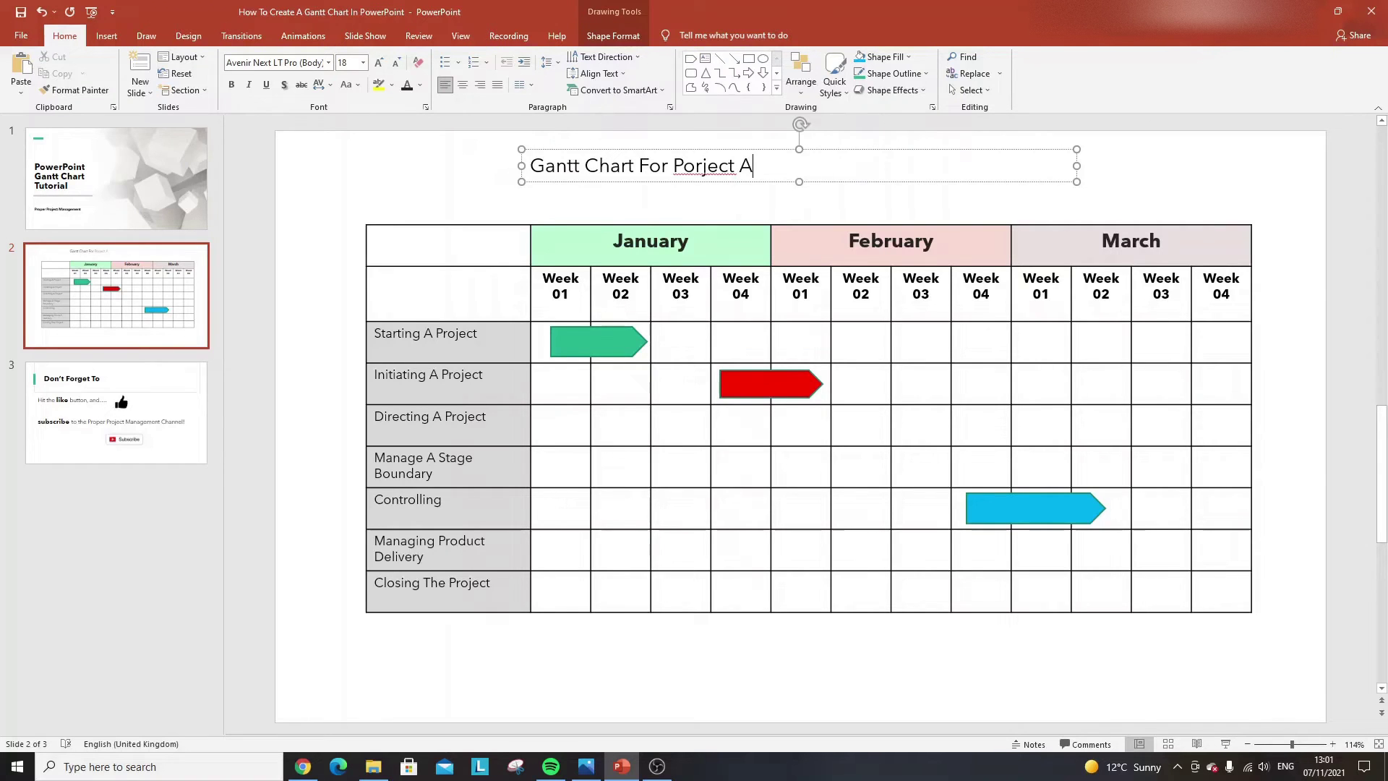
double_click(692, 167)
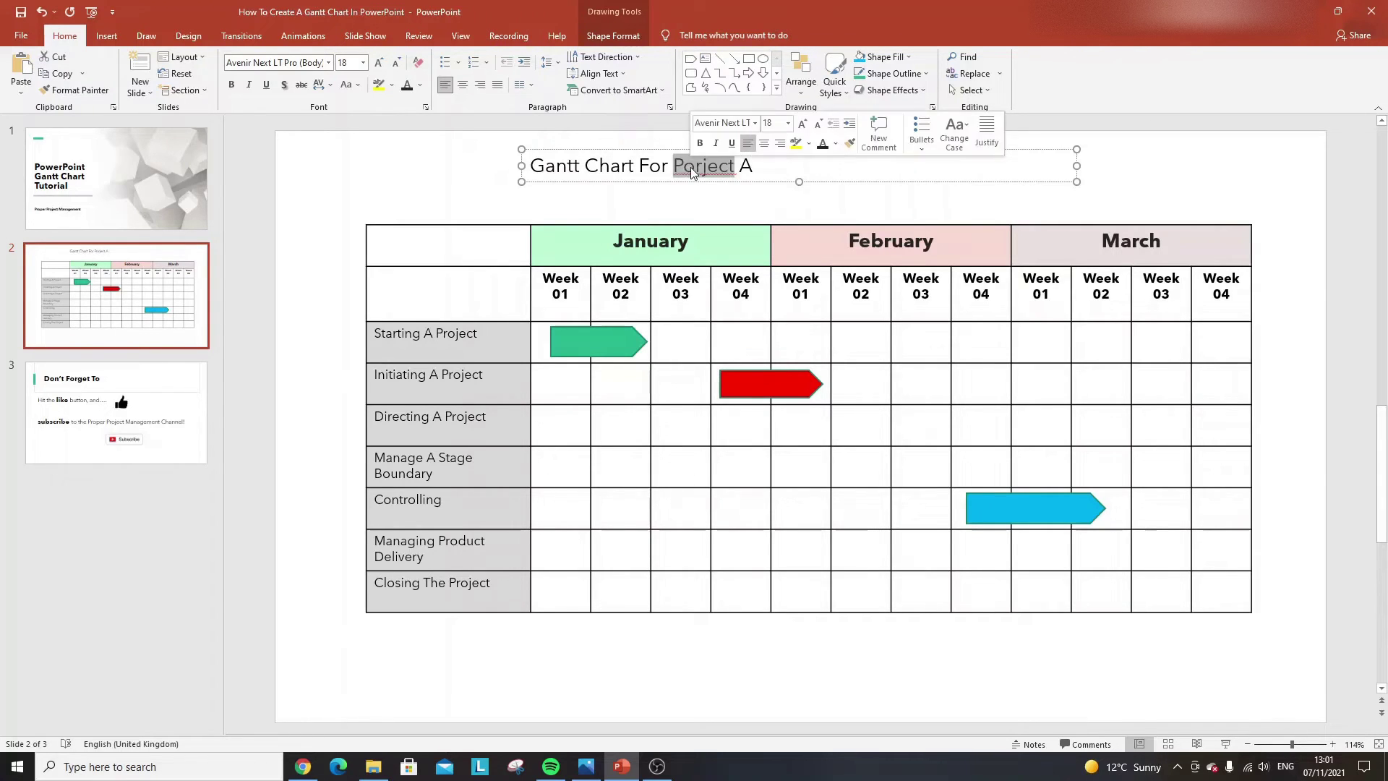
text(Project)
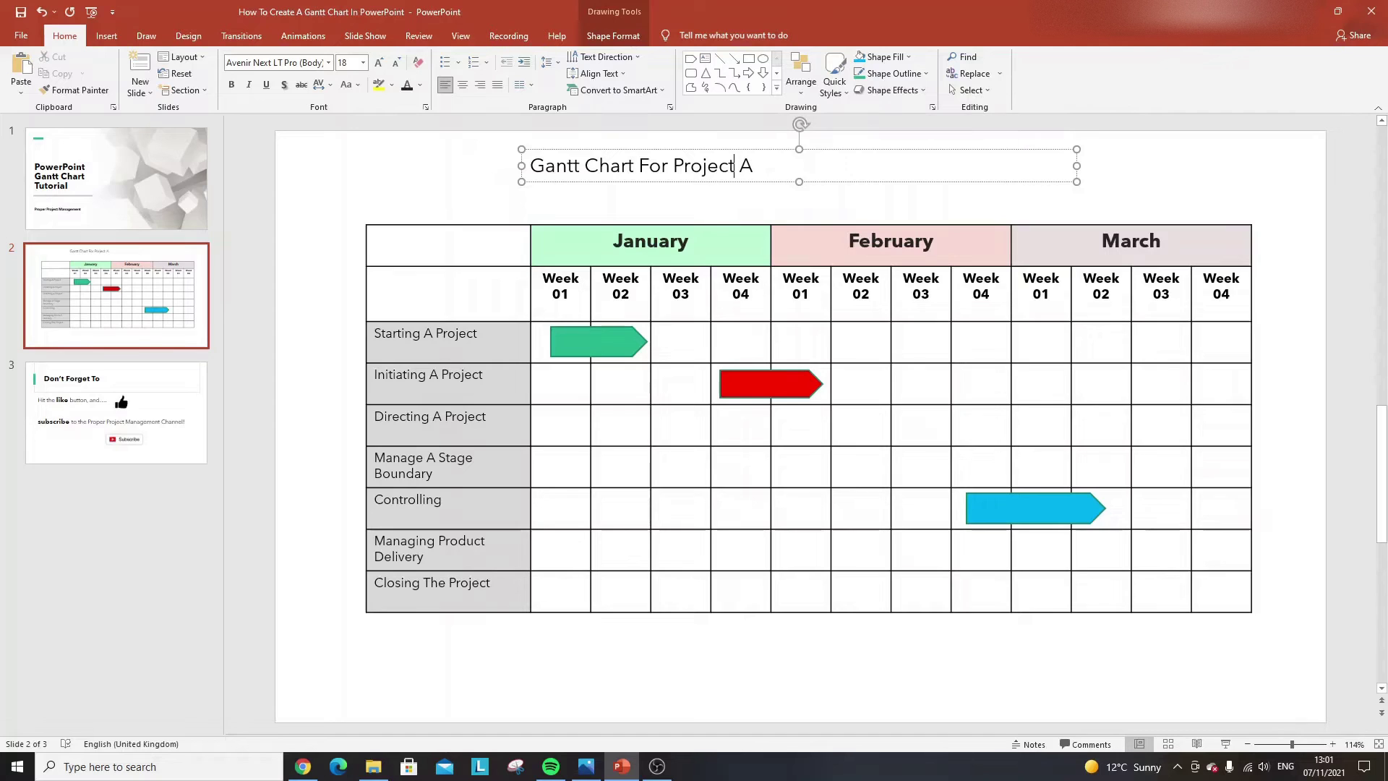
Make the chart title bold and enlarge it to 36 pt
double_click(691, 167)
triple_click(691, 167)
click(232, 85)
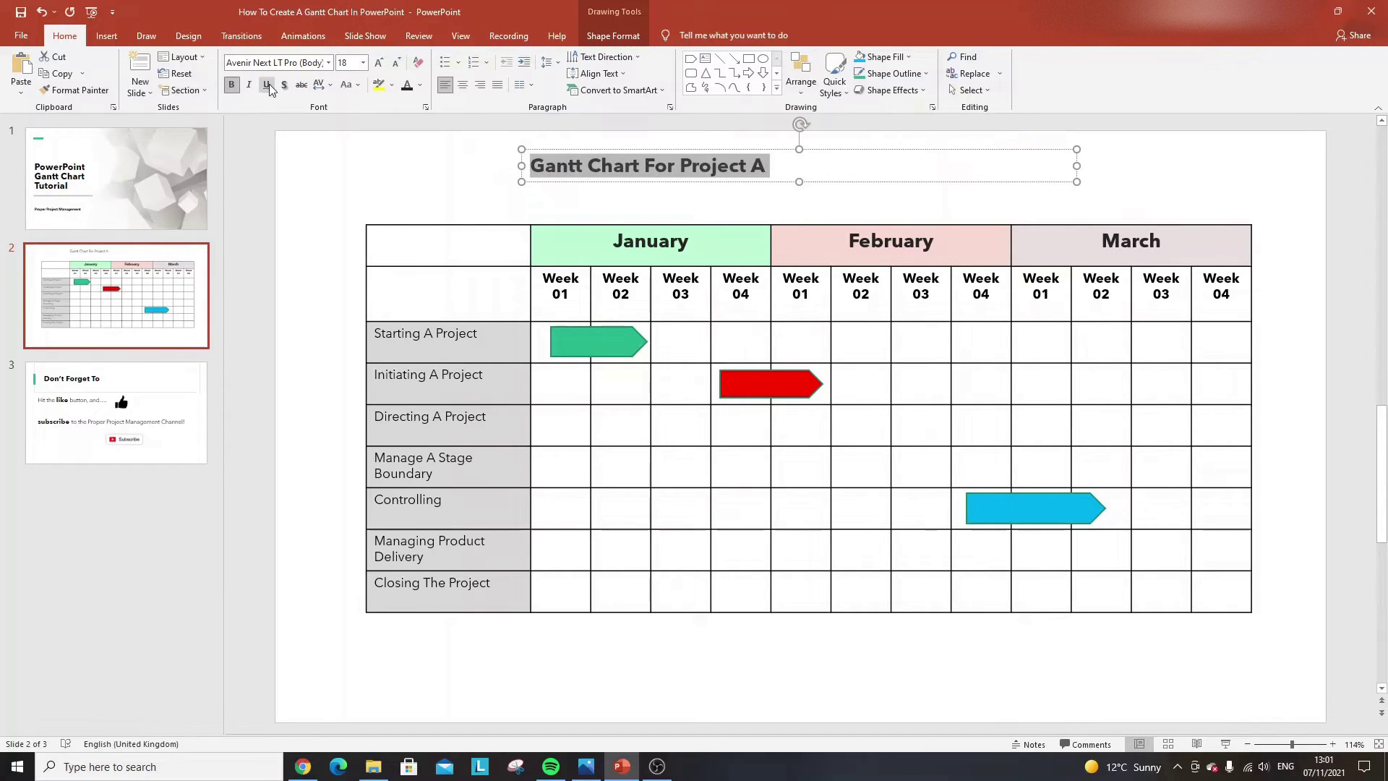
click(378, 62)
click(379, 62)
click(379, 62)
click(379, 62)
click(379, 62)
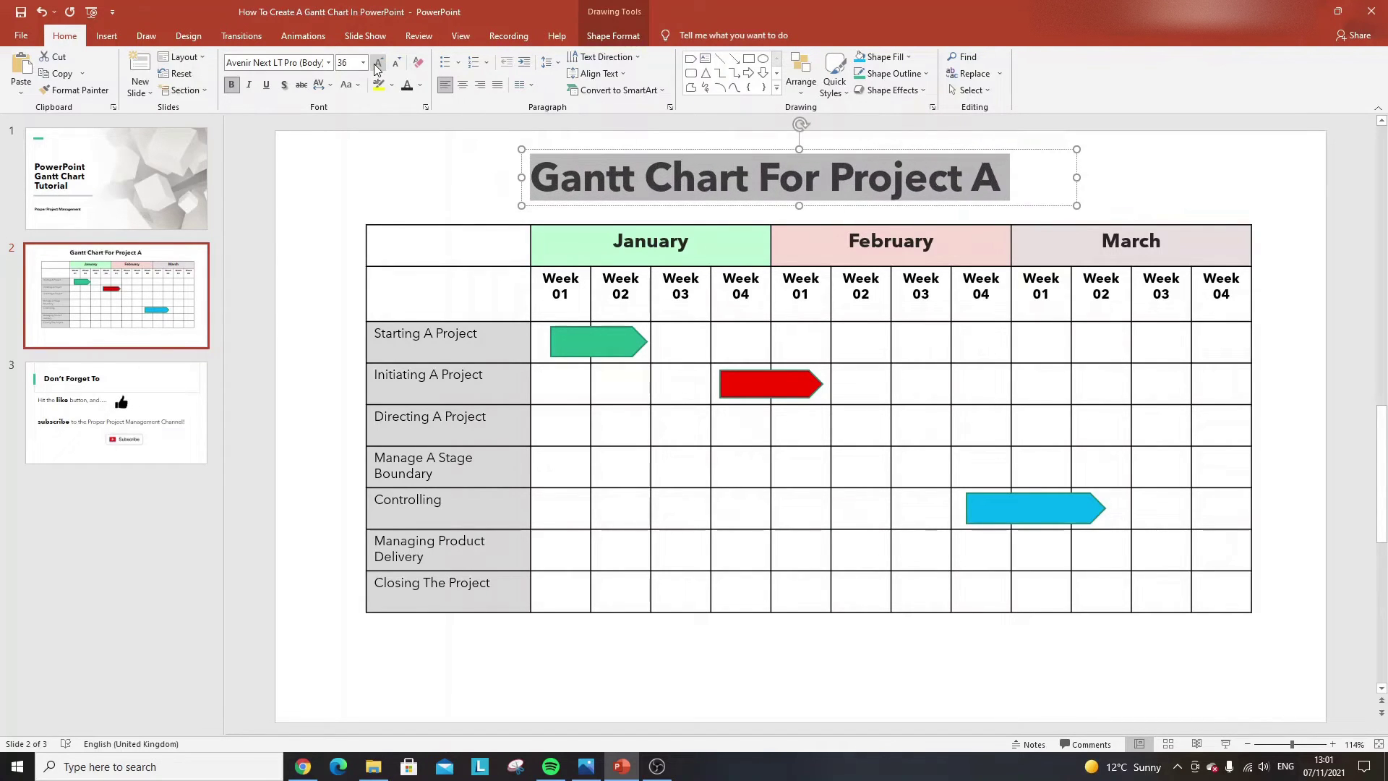
click(363, 185)
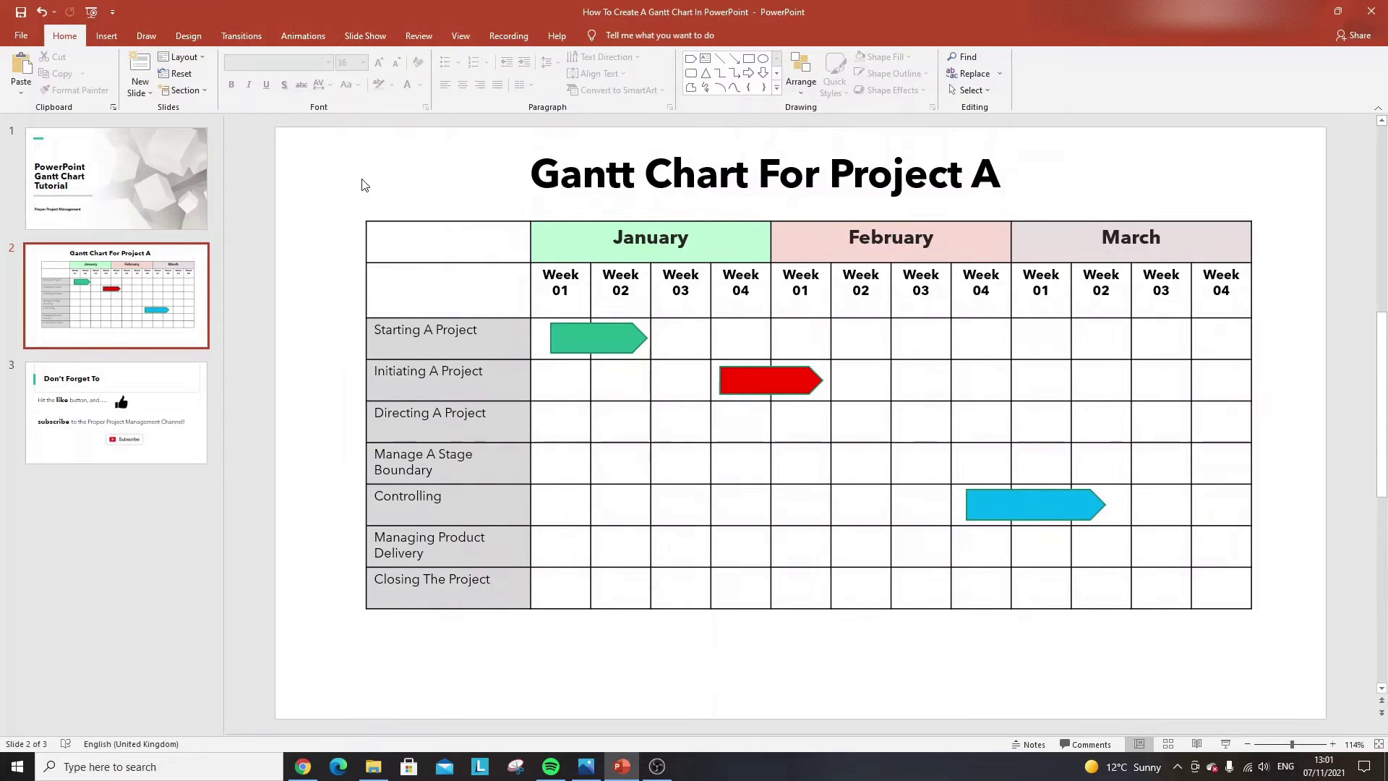
Change the ending of the chart title so it reads "Gantt Chart For Project 'App Launch'"
click(606, 176)
double_click(606, 176)
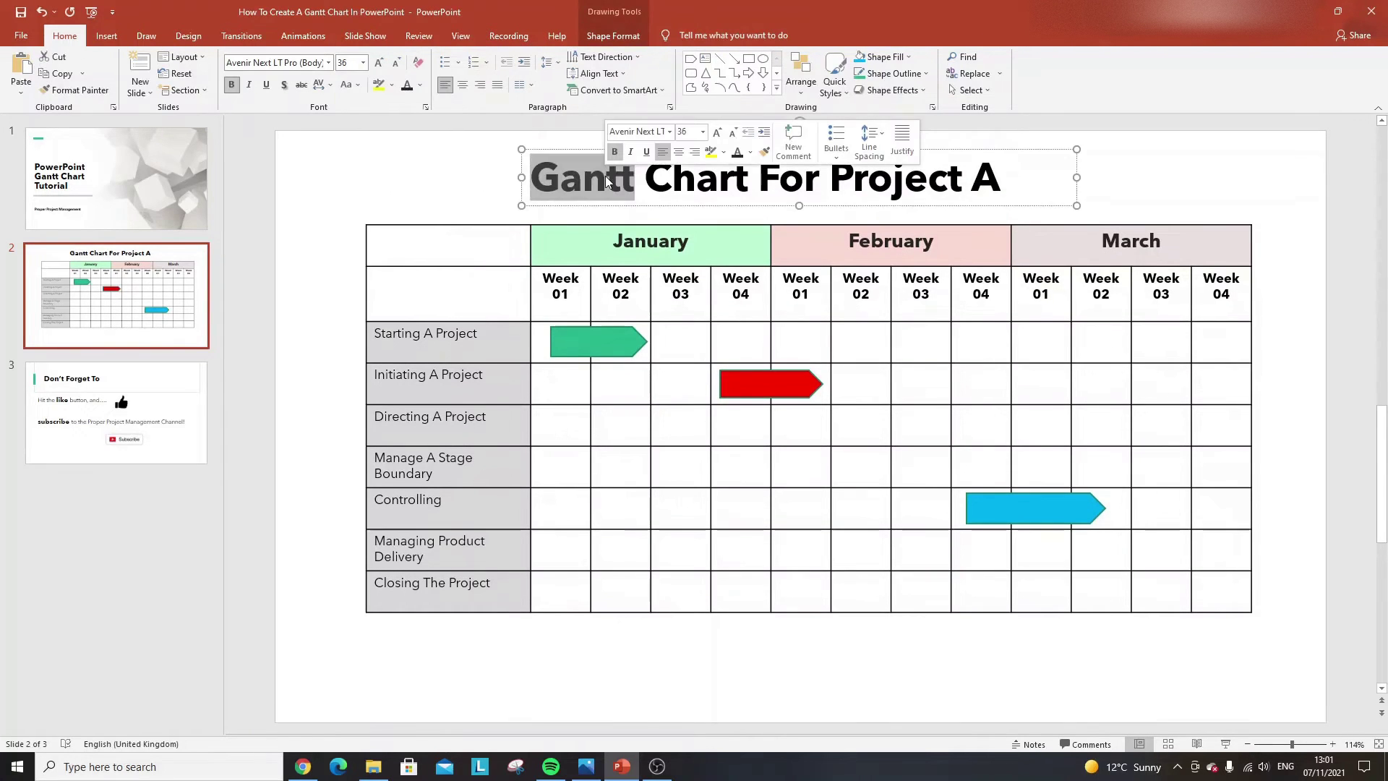
click(1016, 171)
click(998, 174)
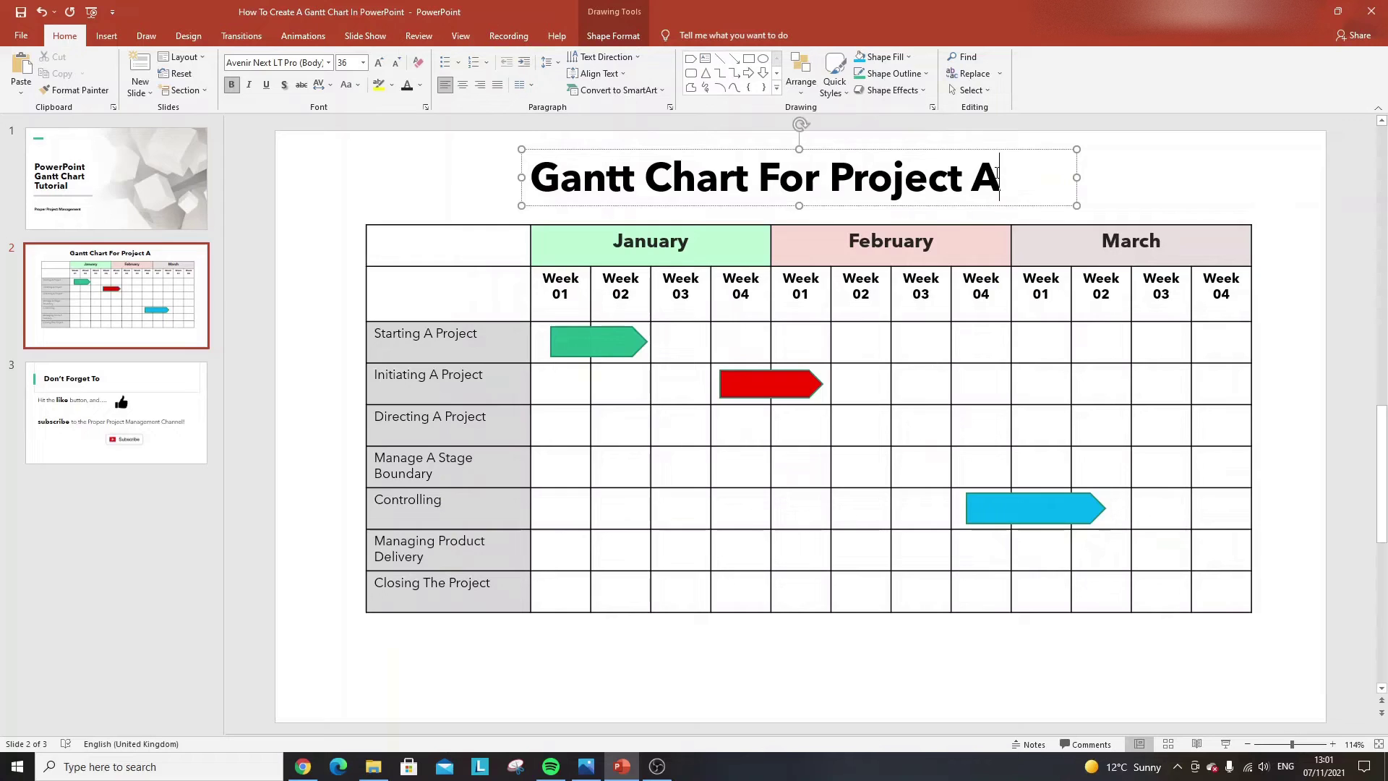
key(BackSpace)
text(')
text(App)
key(Return)
text(Launch)
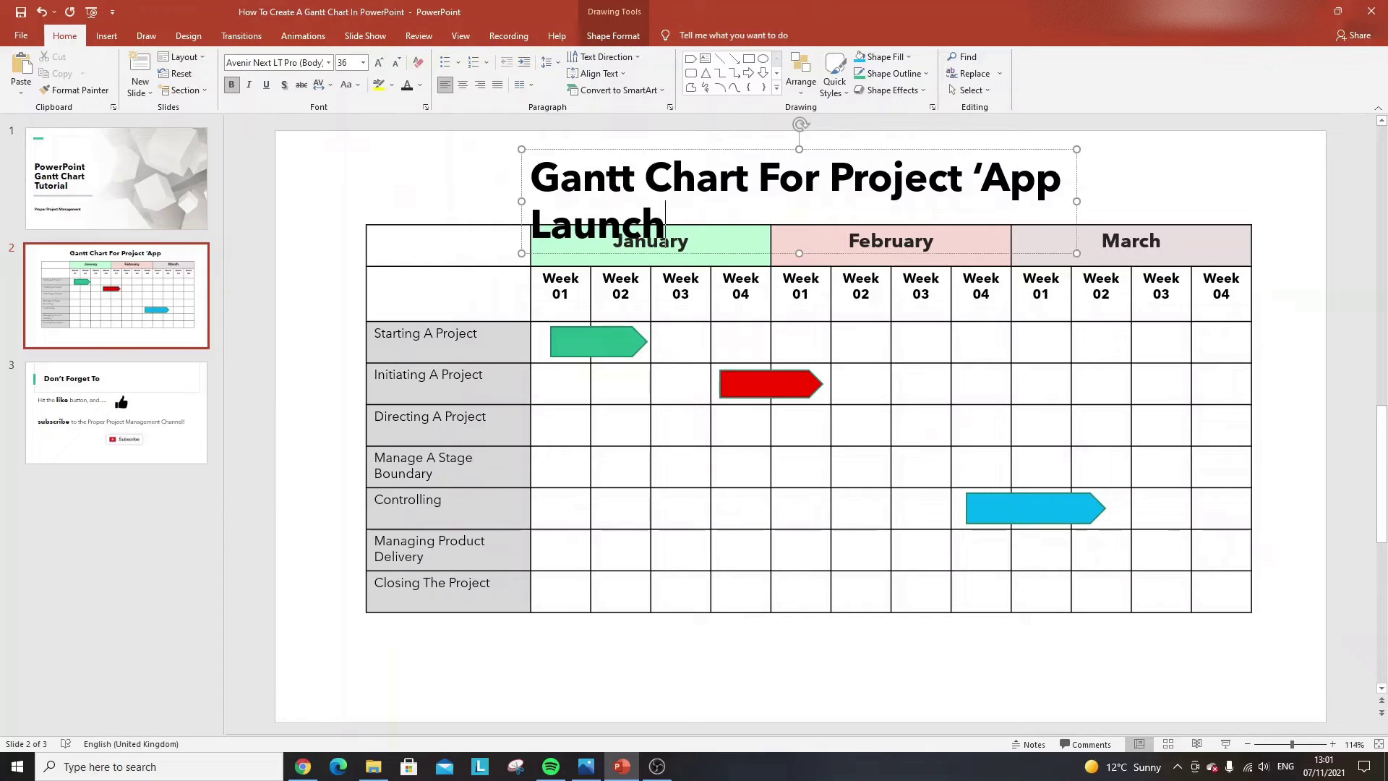
text(')
Widen the title text box so the title fits on one line, and move it to sit centred above the table
drag(1076, 201, 1282, 189)
drag(620, 154, 531, 146)
click(397, 145)
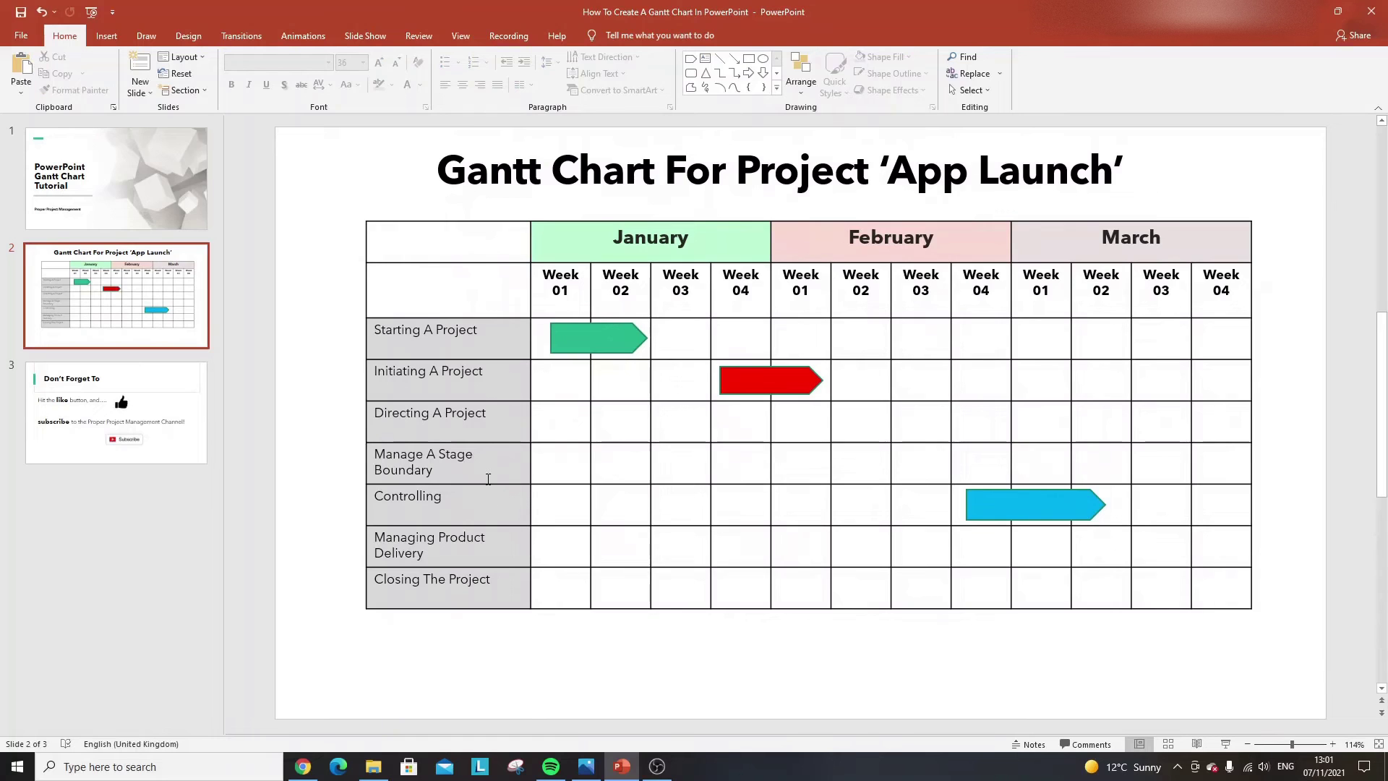
Add the label "Activity A" inside the green arrow in the Starting A Project row
click(598, 338)
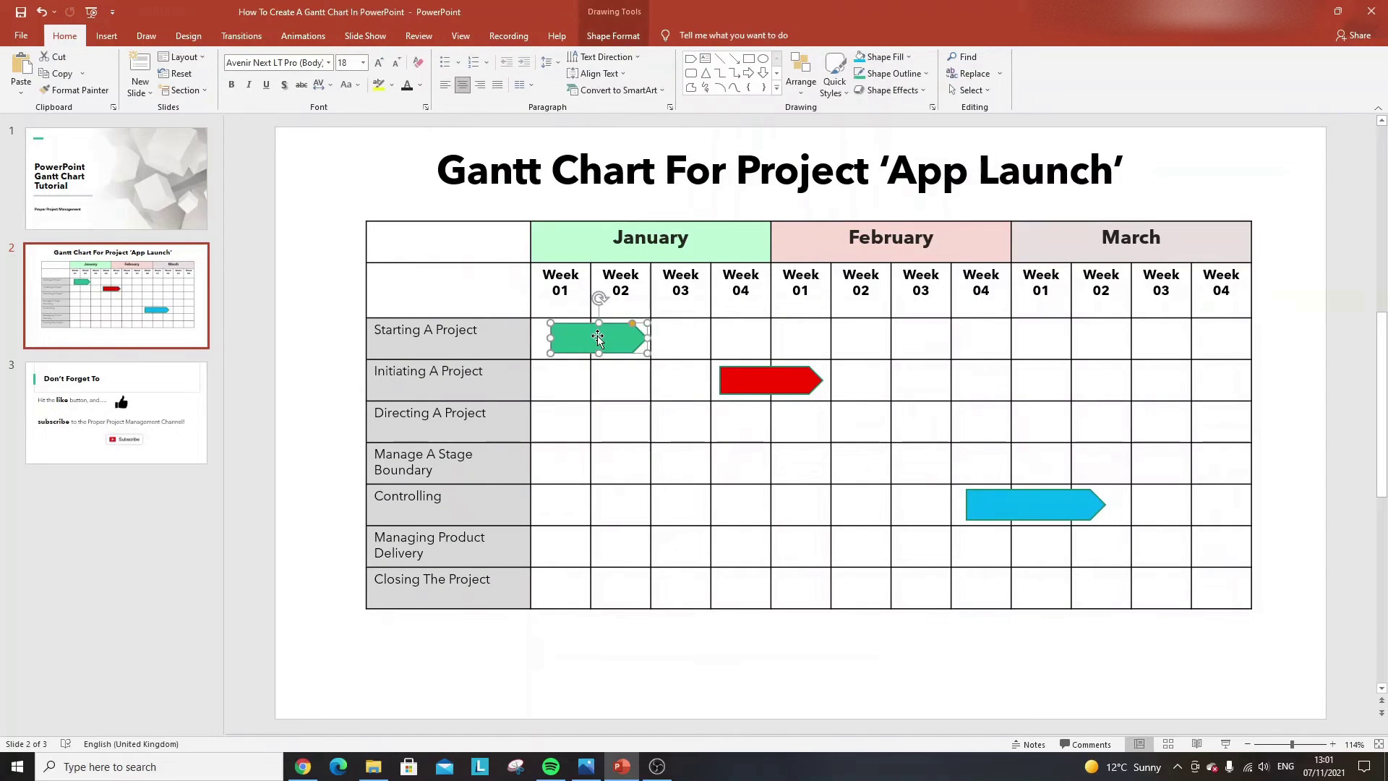
right_click(597, 338)
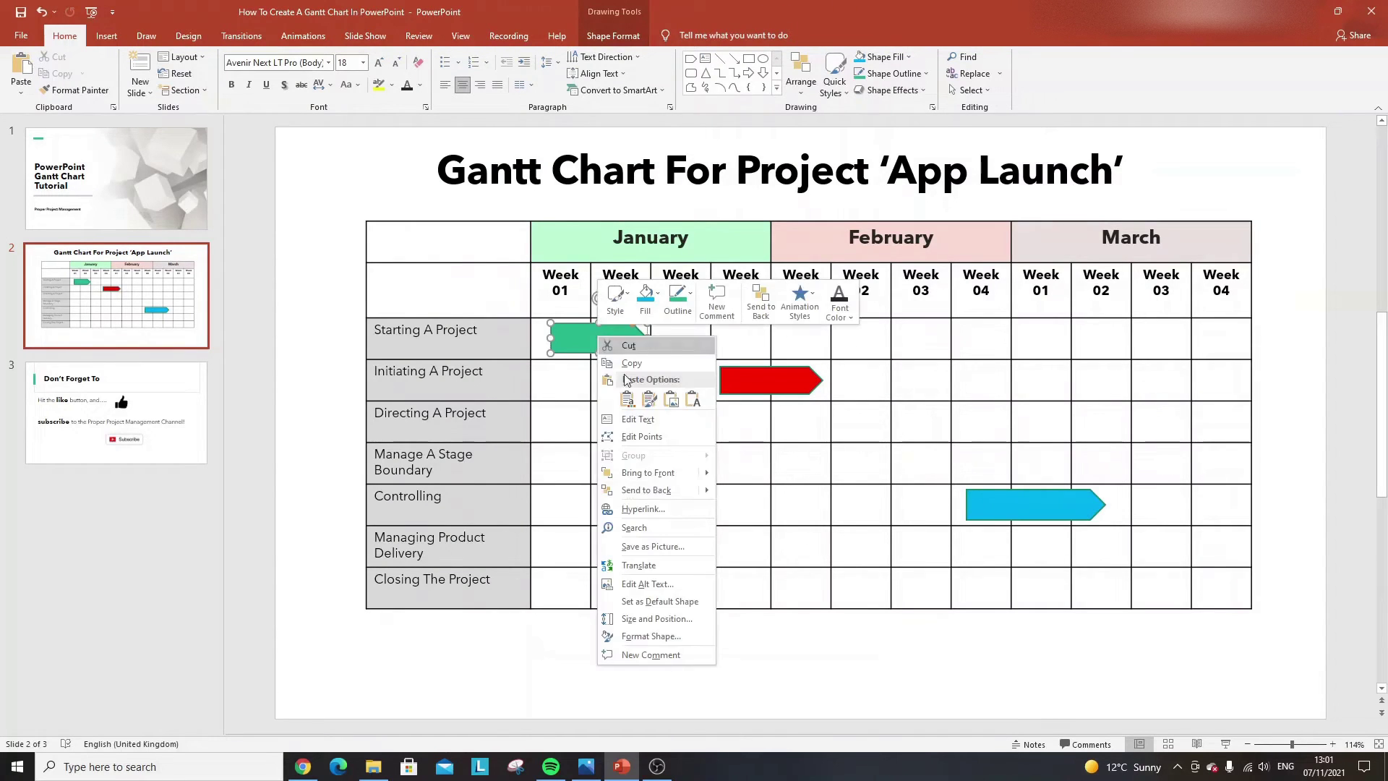
right_click(573, 330)
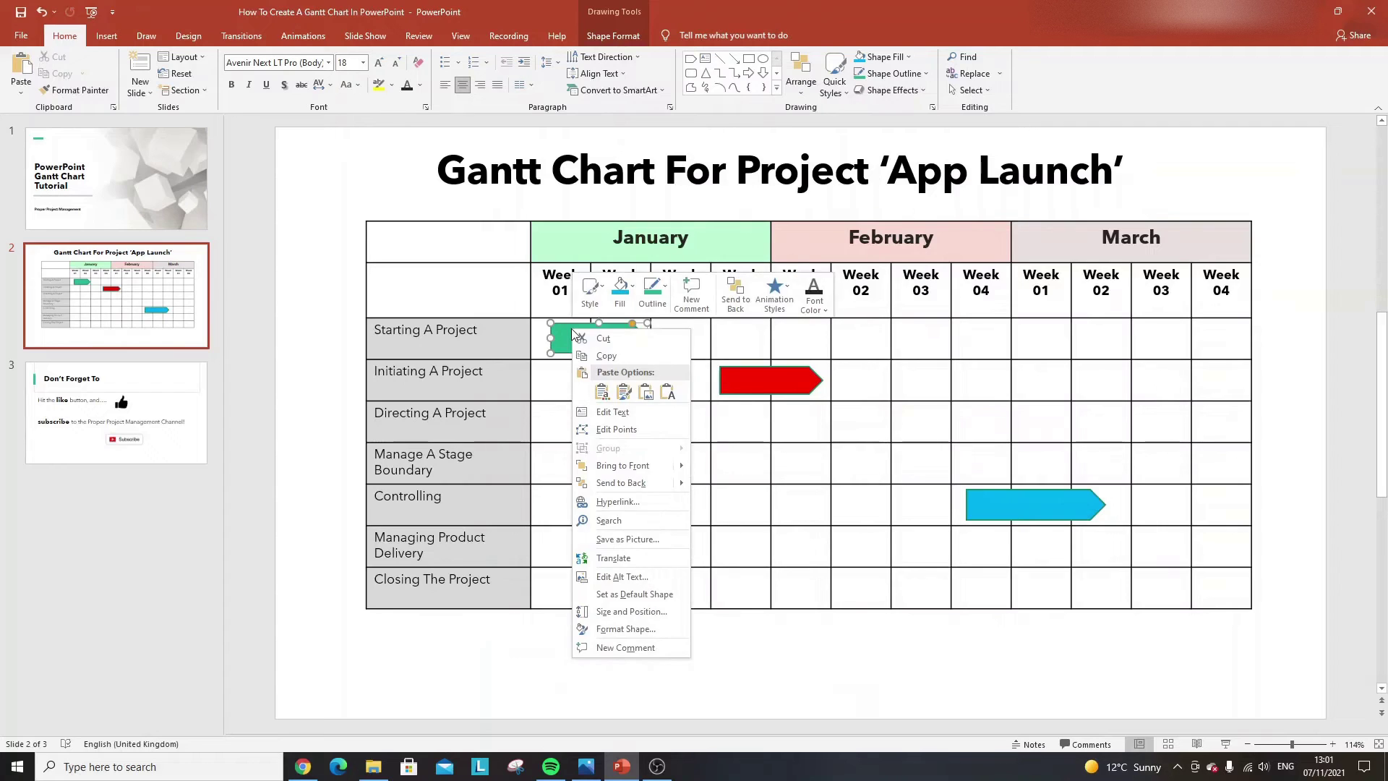
click(630, 411)
text(Ac)
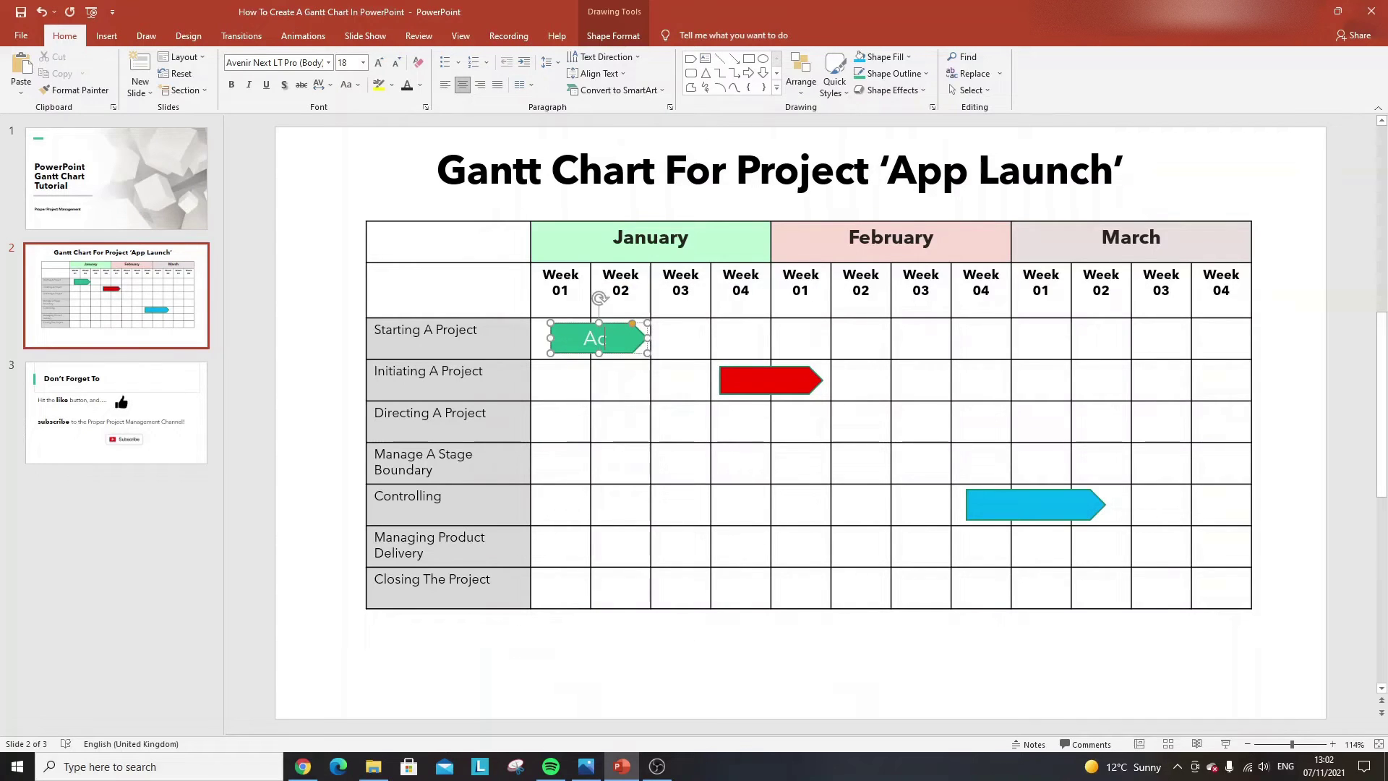
text(tivtiys)
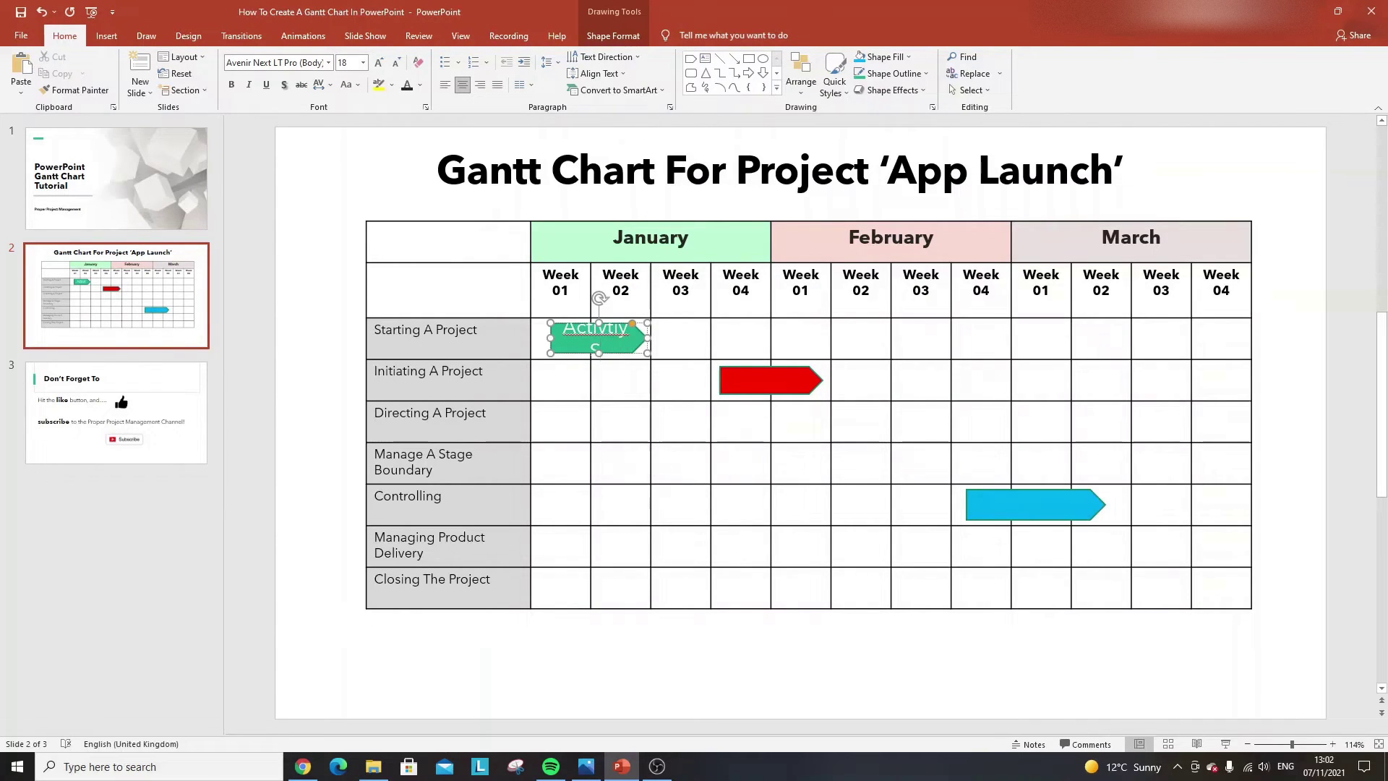
key(BackSpace)
text(A)
Copy the green arrow's label text and reduce its font size to 12 pt
right_click(590, 337)
click(611, 345)
triple_click(612, 335)
key(ctrl+c)
click(396, 62)
click(396, 62)
click(396, 62)
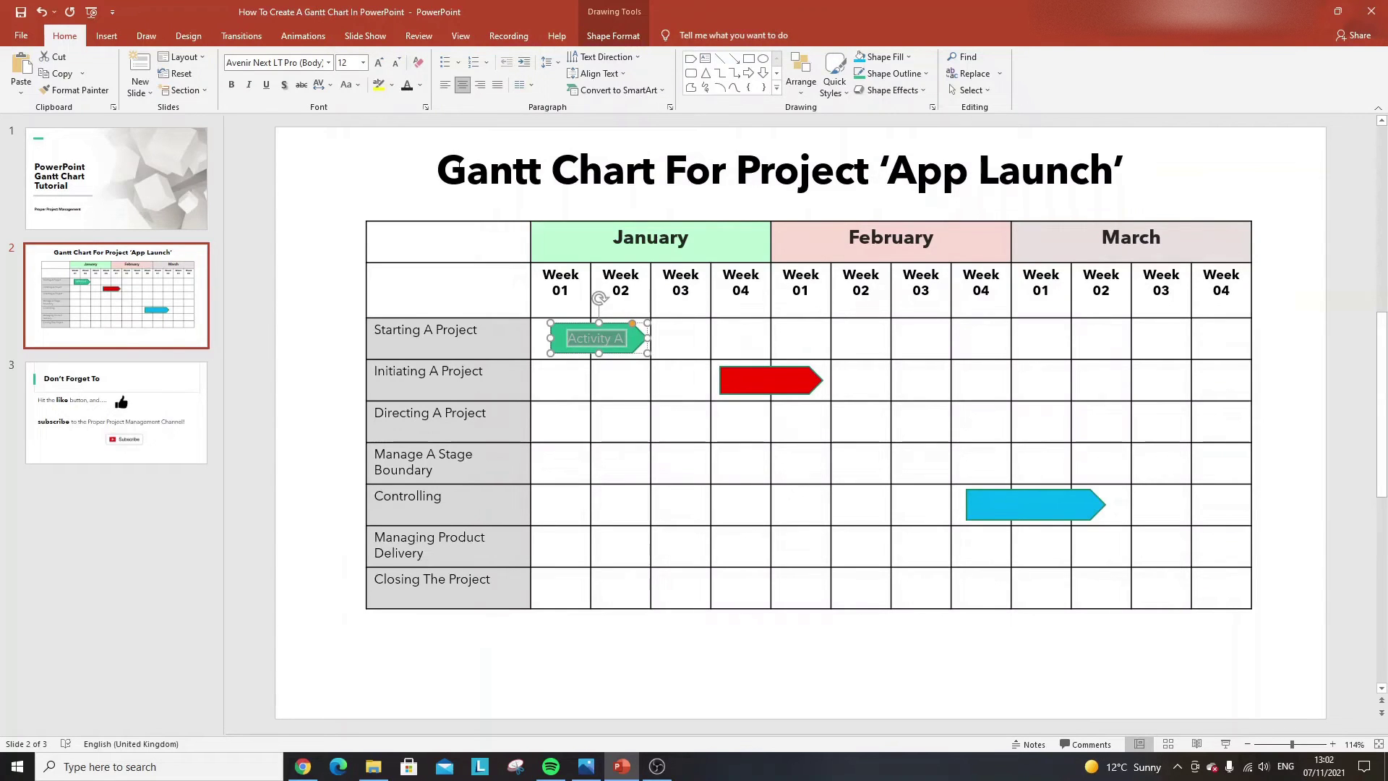
right_click(764, 377)
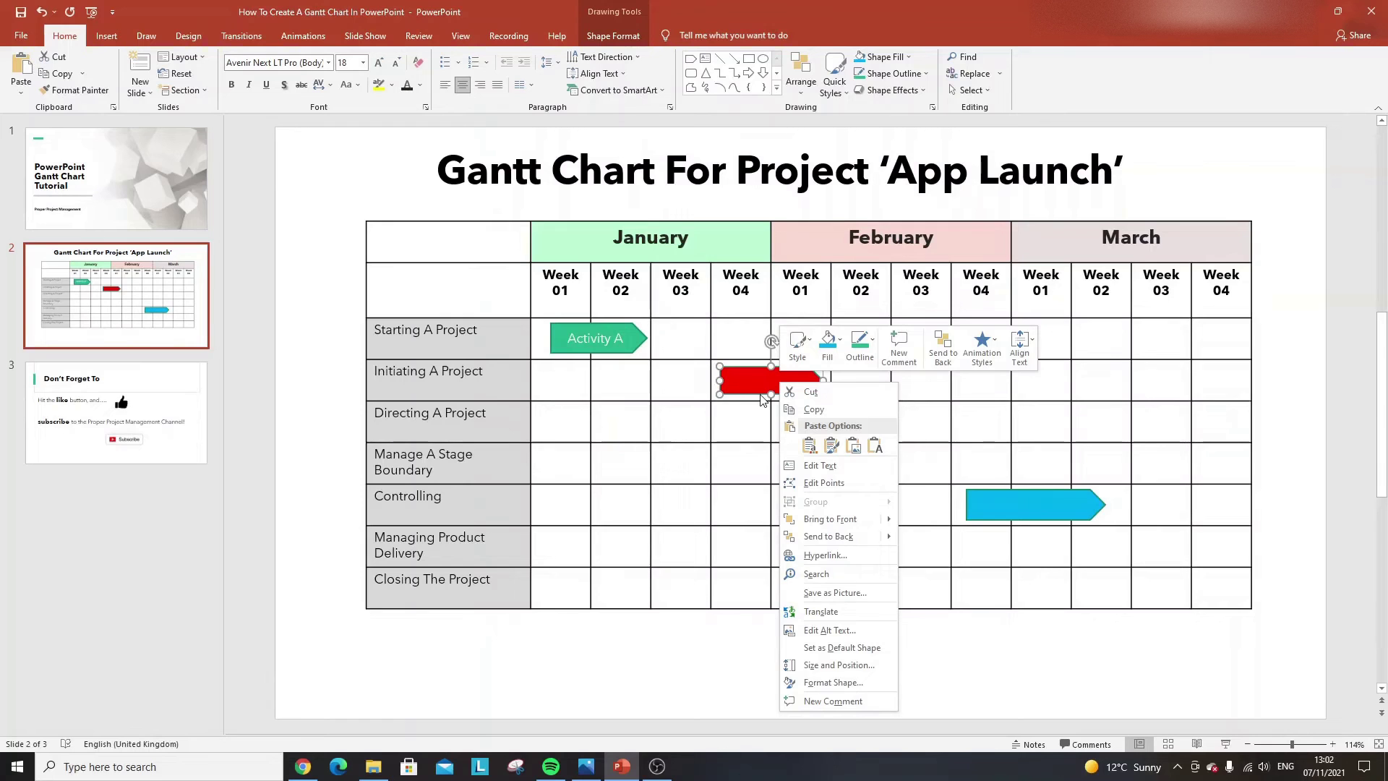
click(839, 629)
right_click(664, 386)
key(Escape)
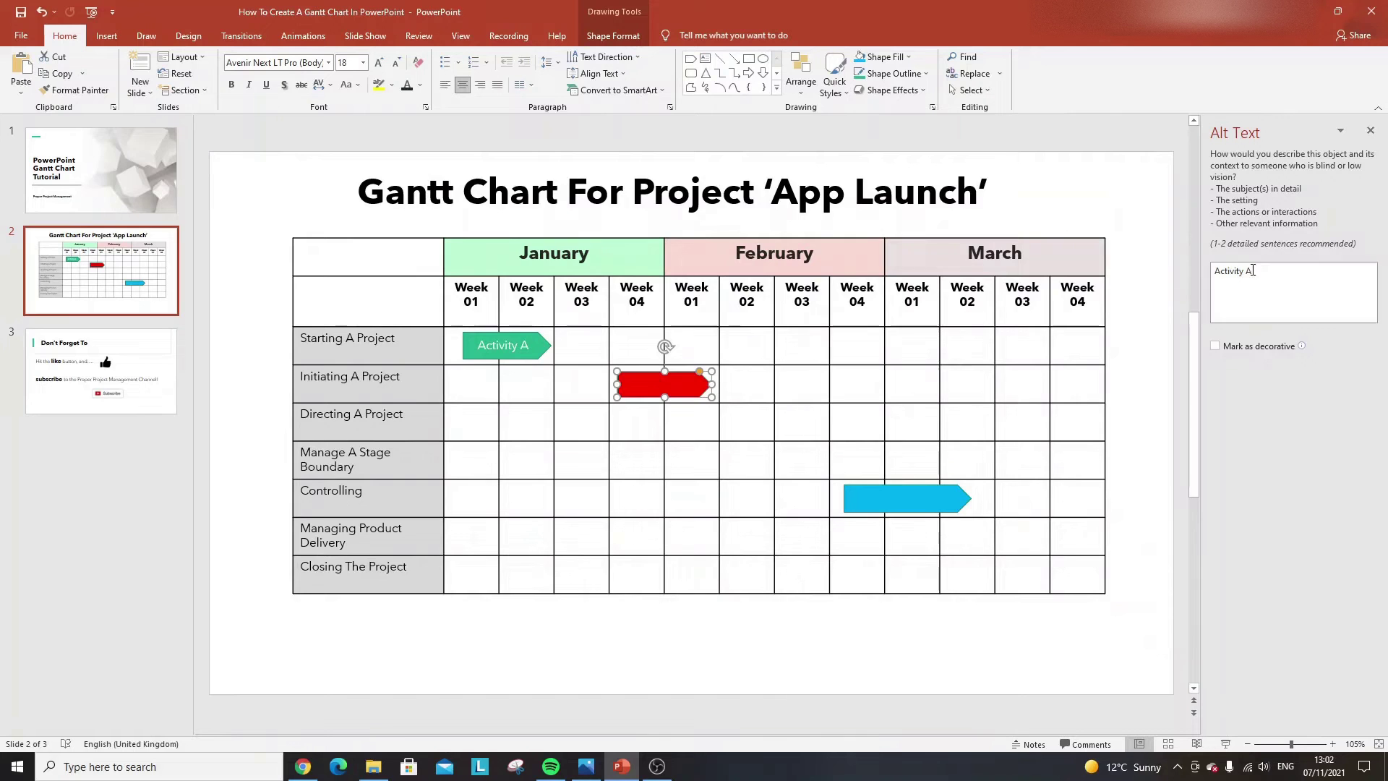
click(1371, 130)
Label the red arrow in the Initiating A Project row "Activity B" in 12 pt text, reusing the copied label
right_click(765, 376)
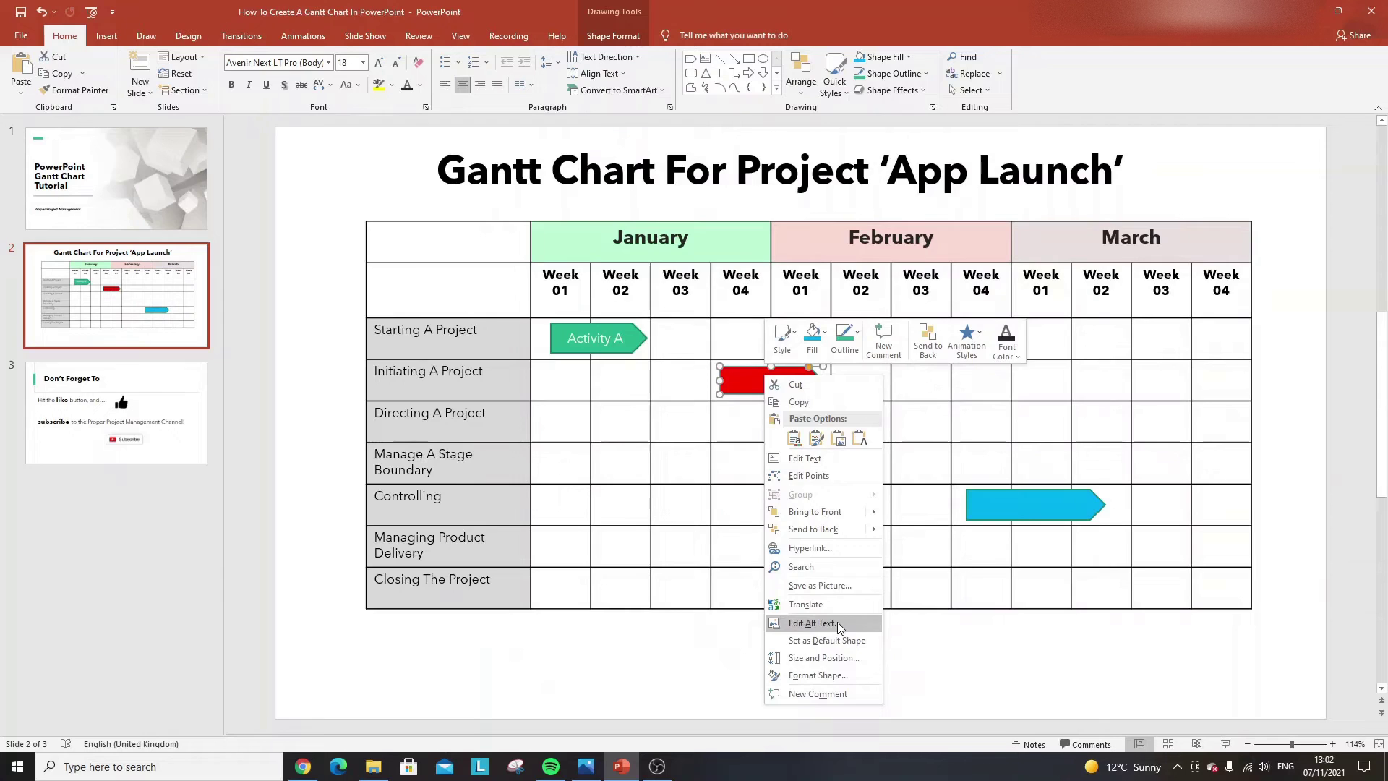
click(825, 459)
key(ctrl+v)
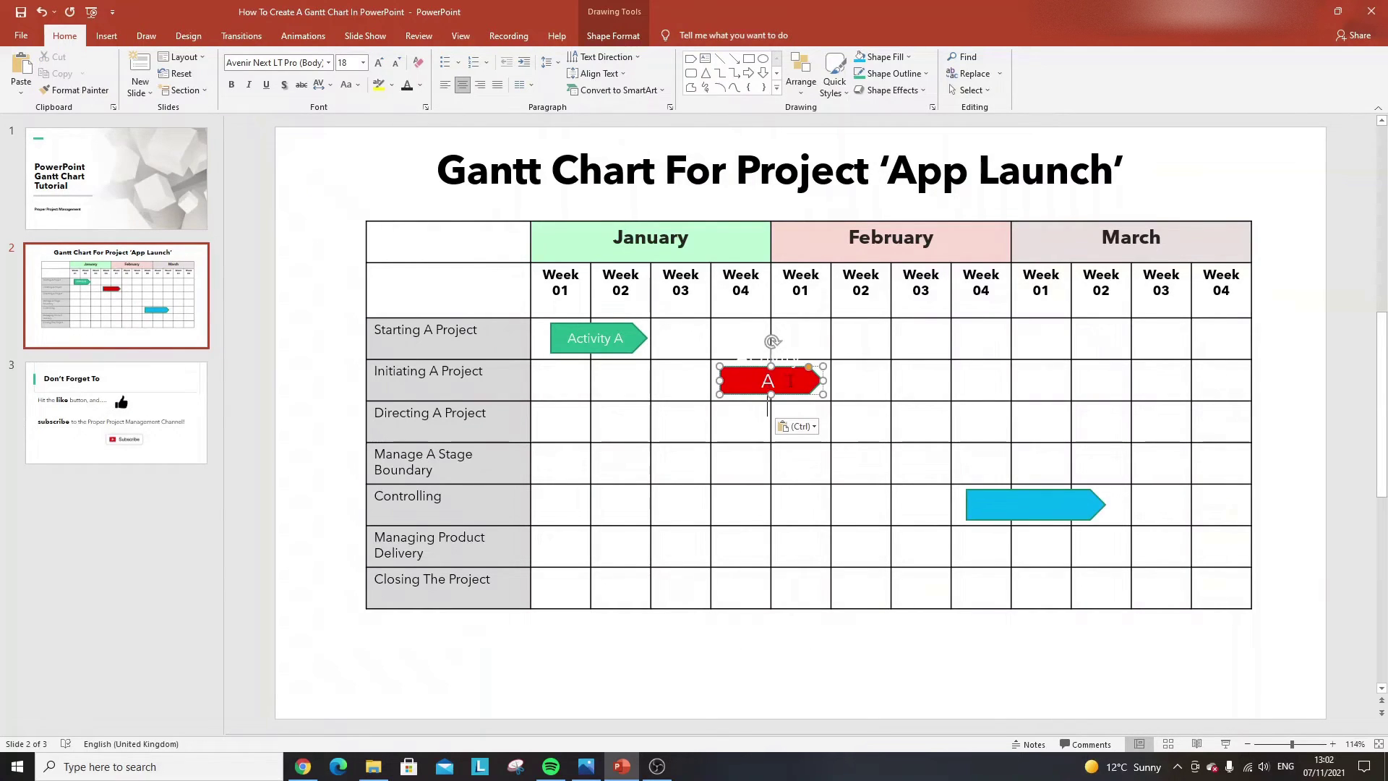
key(ctrl+a)
click(396, 64)
click(396, 64)
click(396, 64)
key(End)
key(BackSpace)
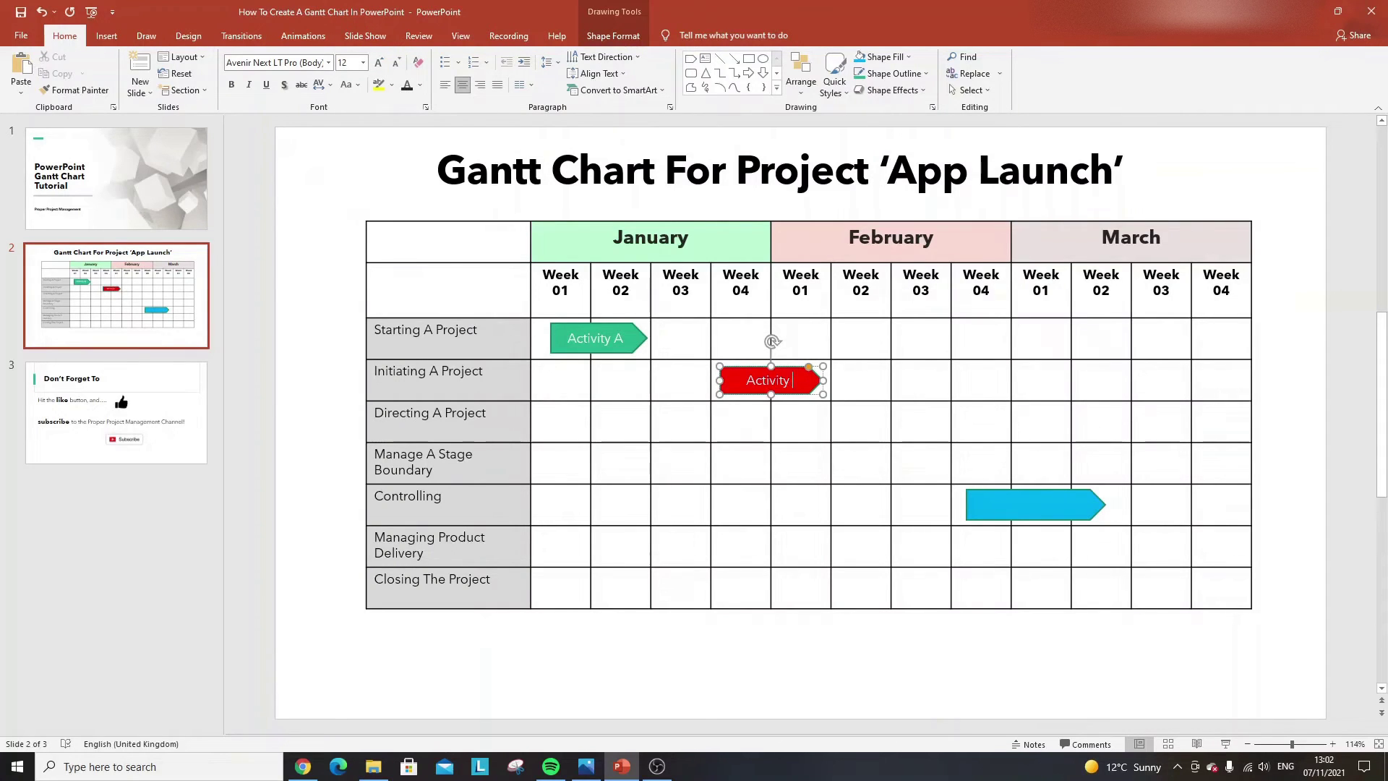
text(B)
Label the light blue arrow in the Controlling row "Activity C" and shift the arrow slightly to the left
click(1065, 515)
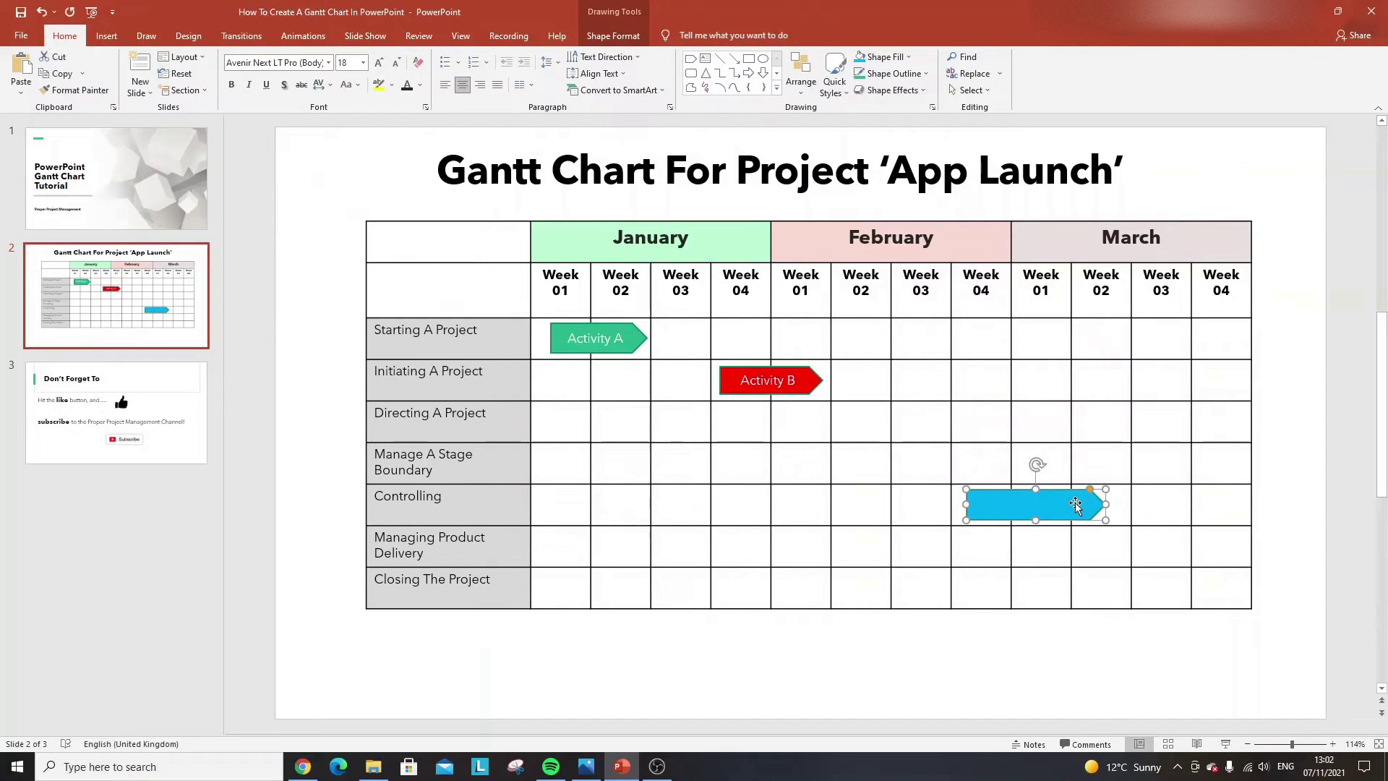
right_click(1075, 503)
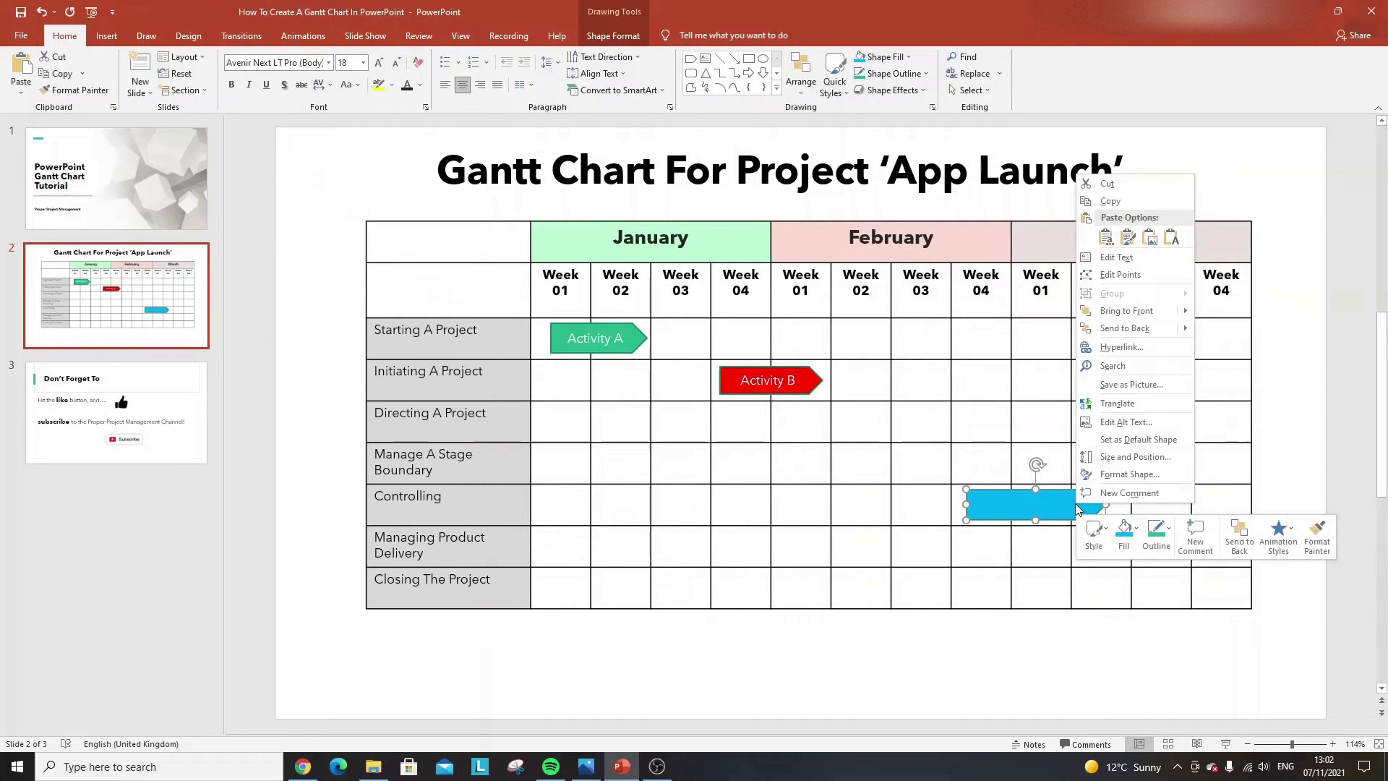
click(1116, 257)
text(Activ)
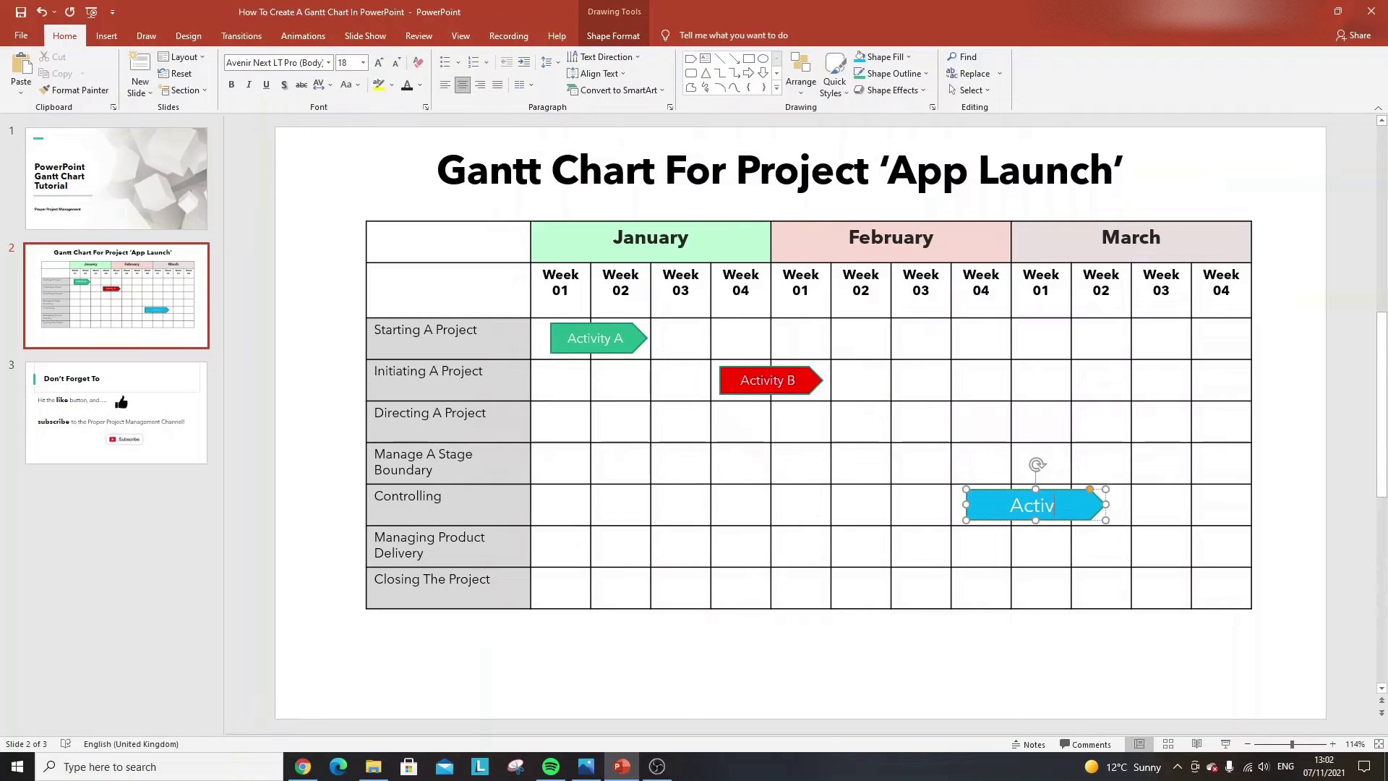
text(ity C)
drag(1077, 506, 1069, 504)
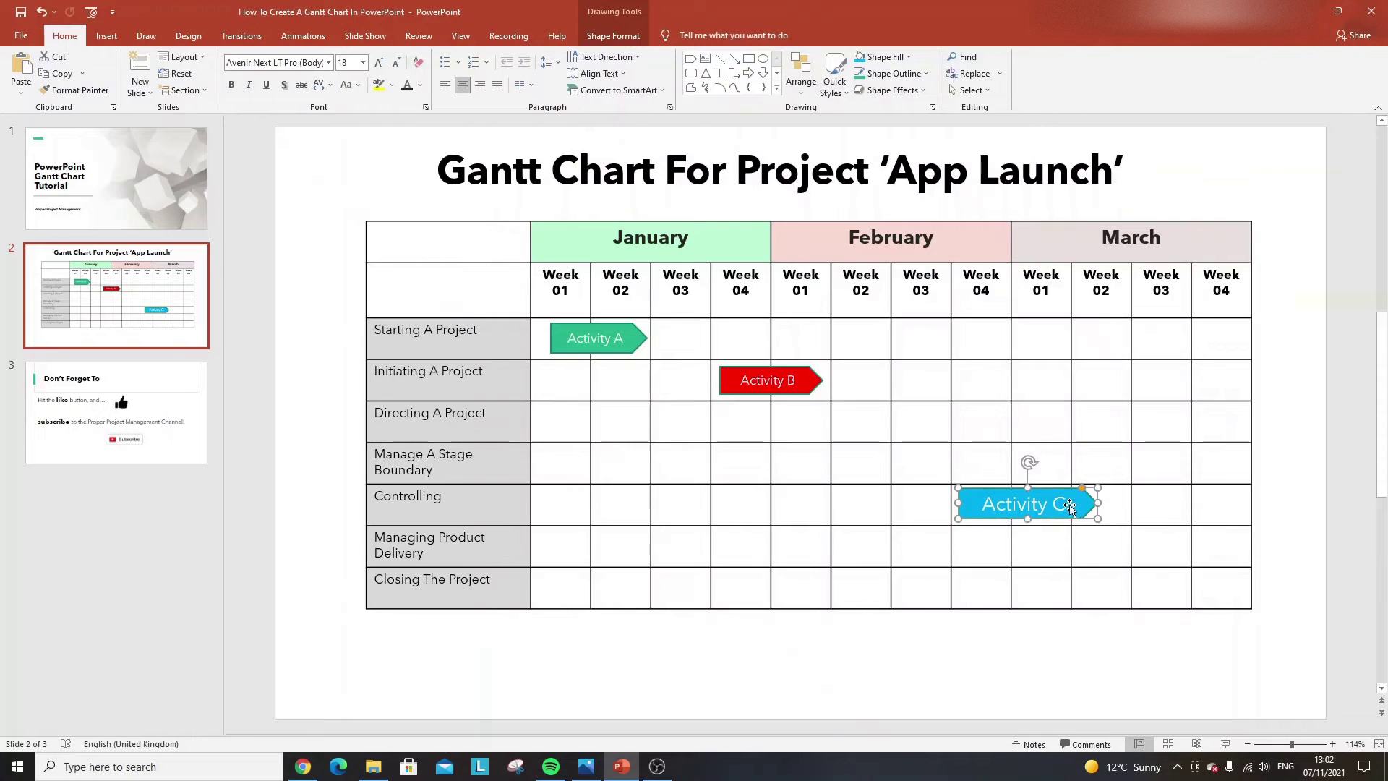
Reduce the light blue arrow's label to 14 pt
triple_click(1028, 499)
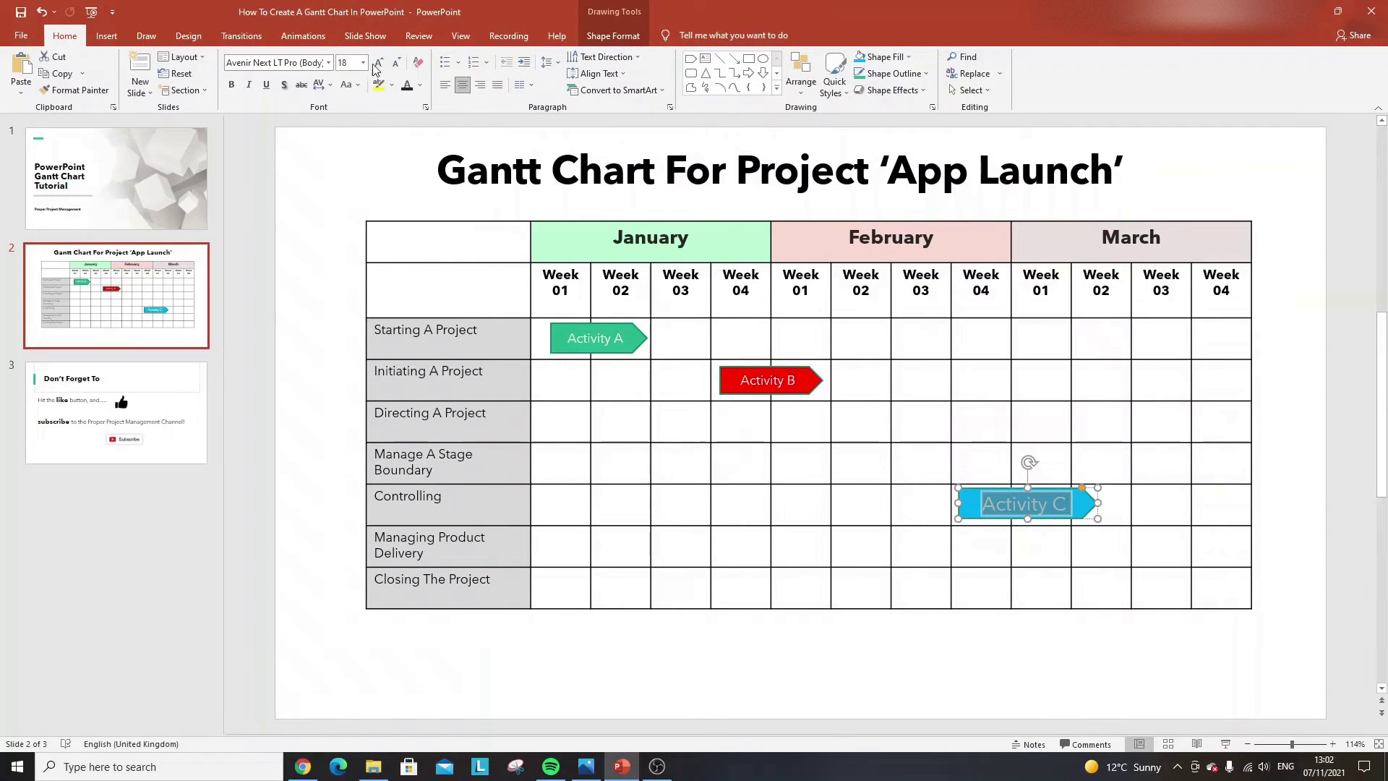
click(395, 63)
click(395, 62)
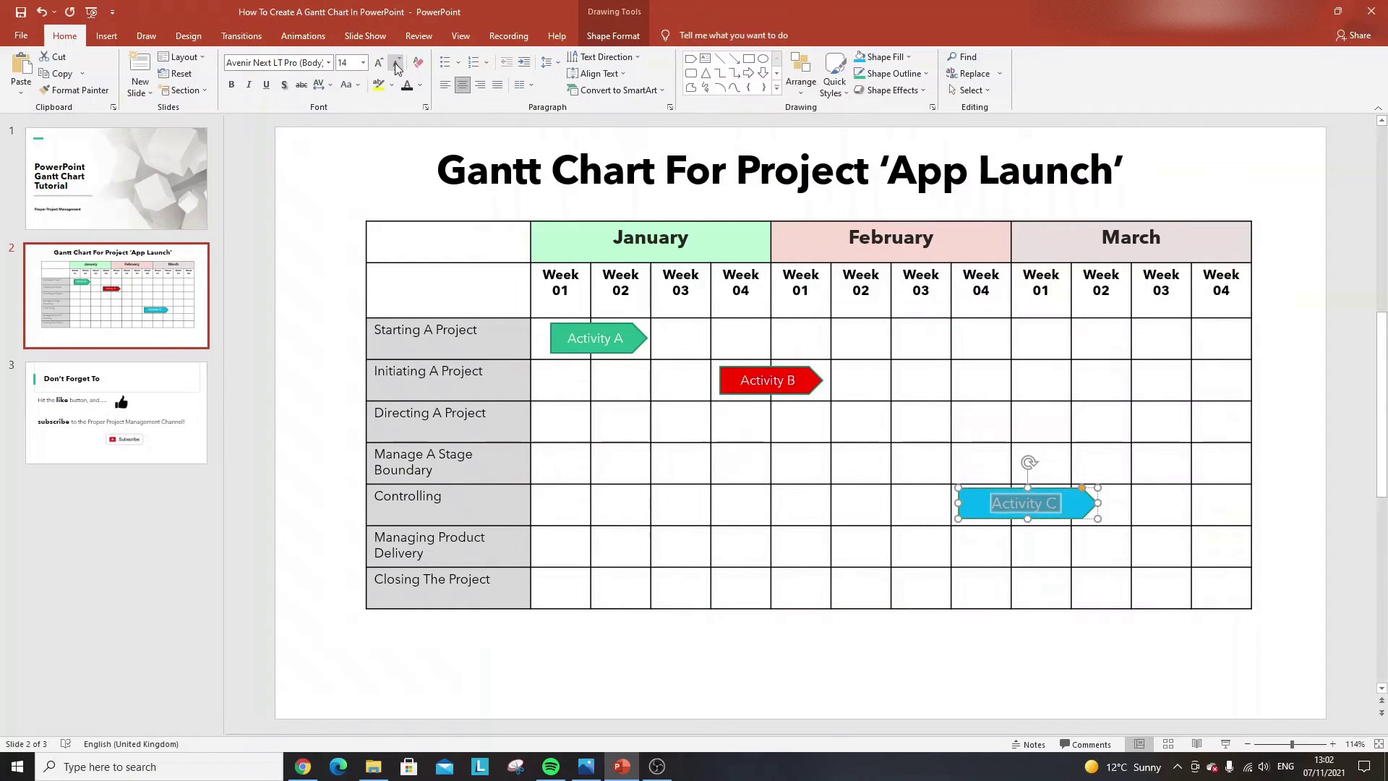
click(1037, 697)
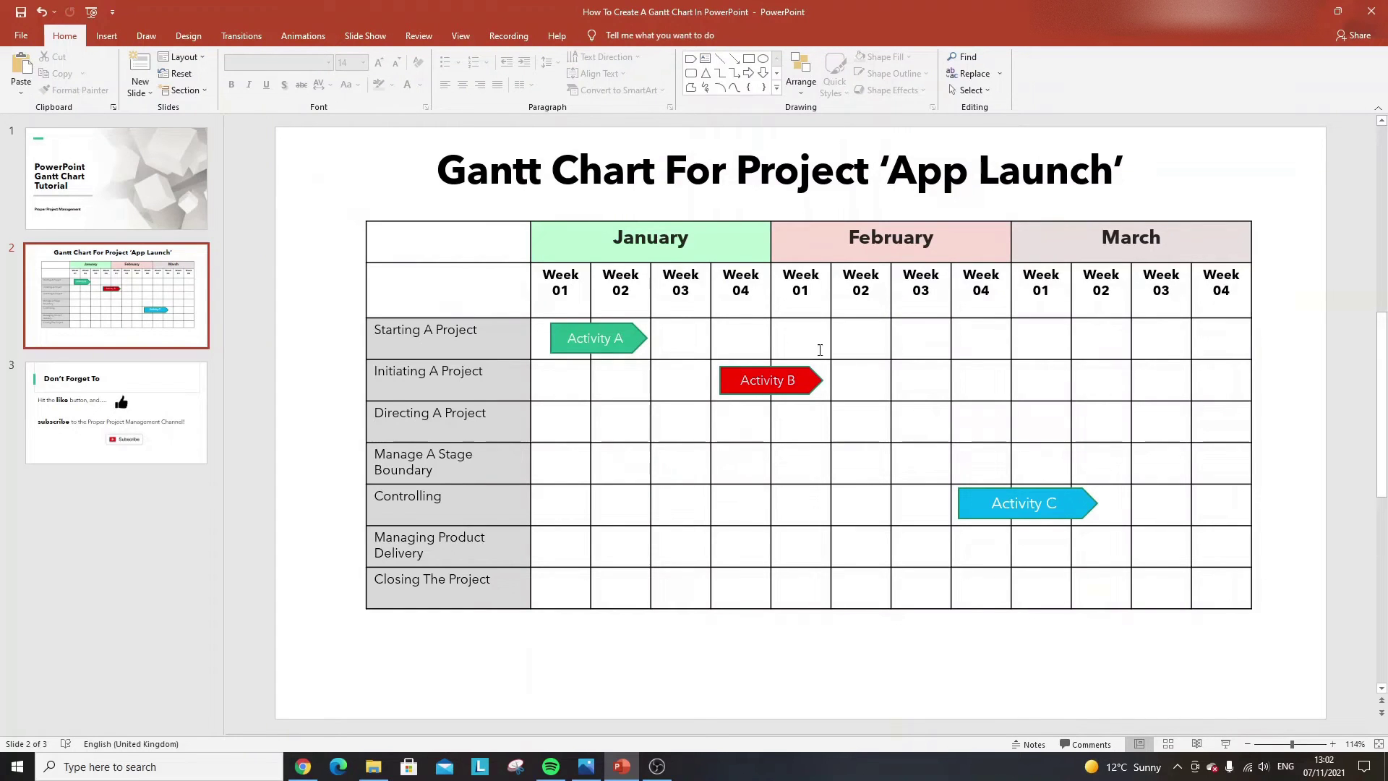
Search the icon library for "flag" and insert the bookmark-shaped icon on the slide
click(118, 36)
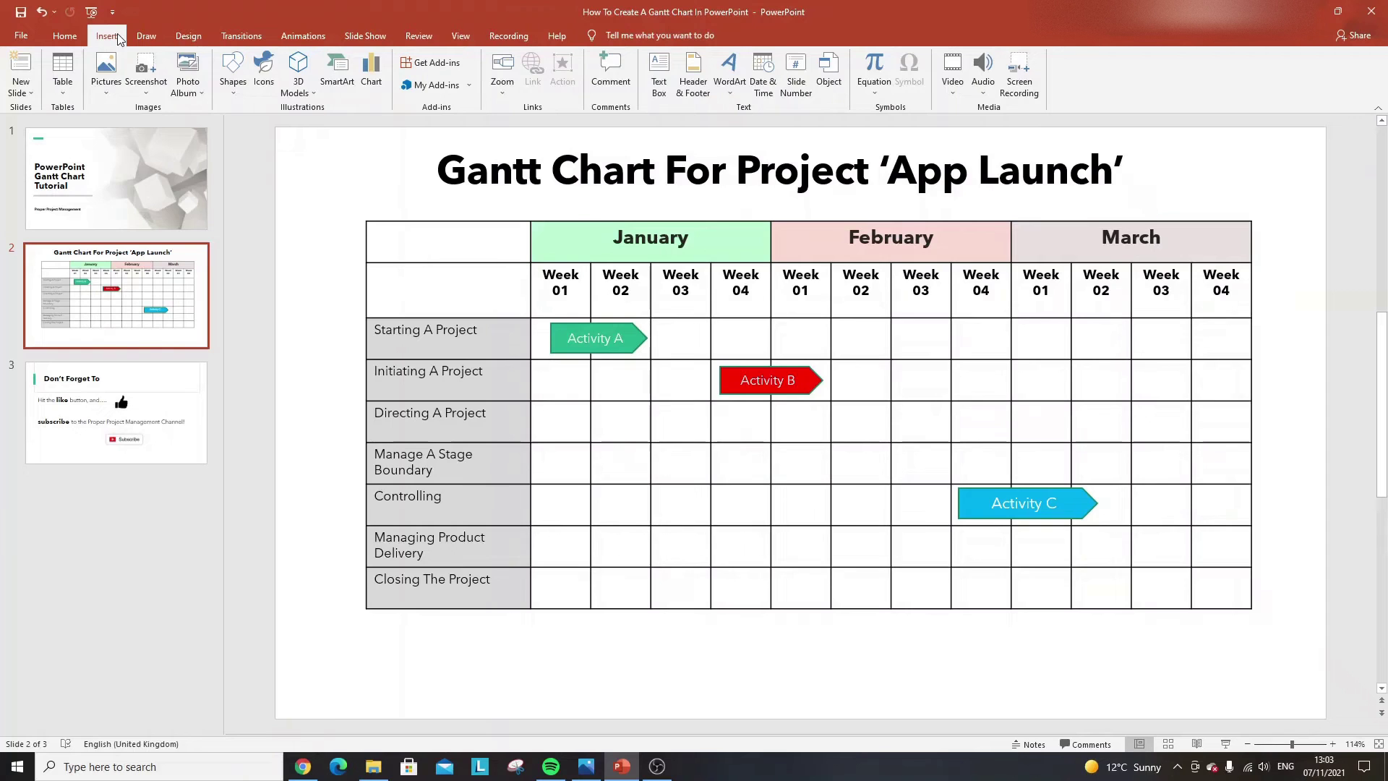
click(265, 69)
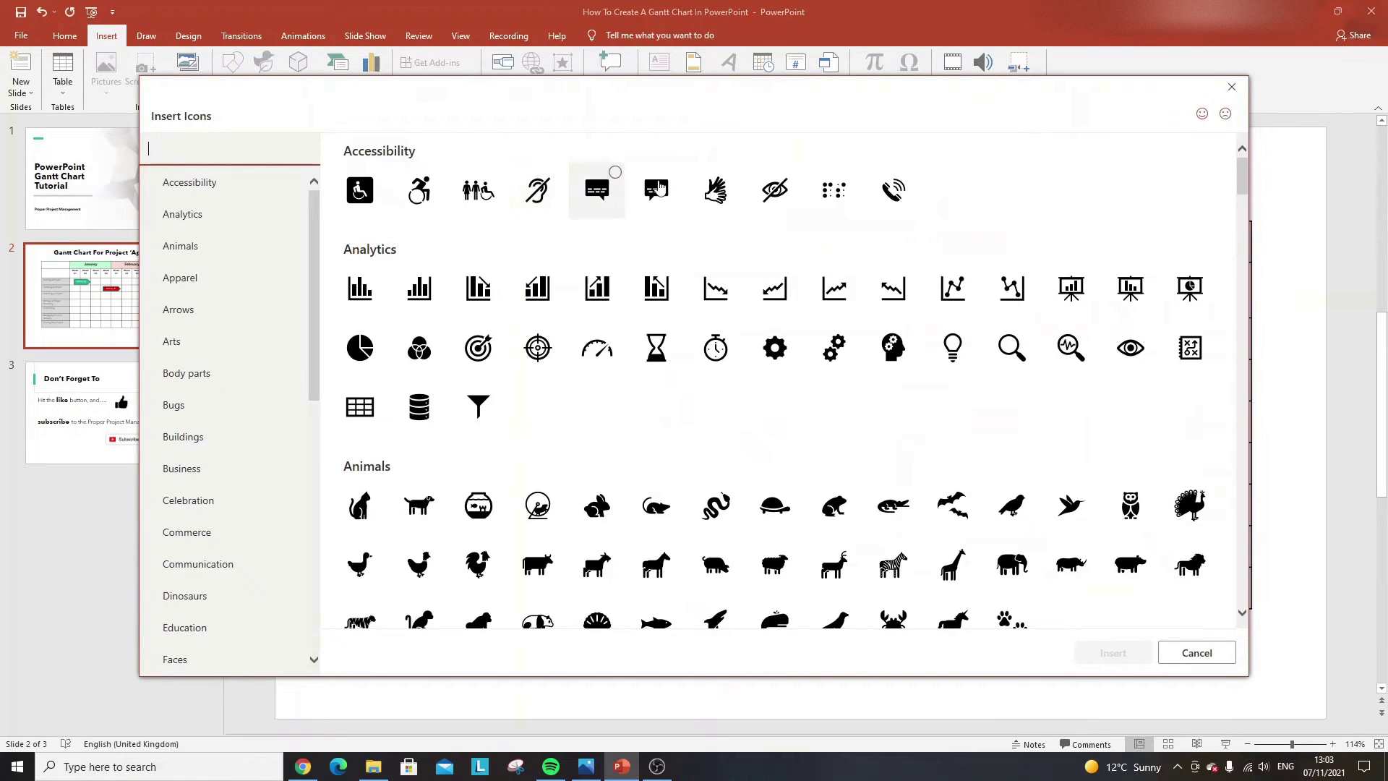
scroll(750, 245, down, 5)
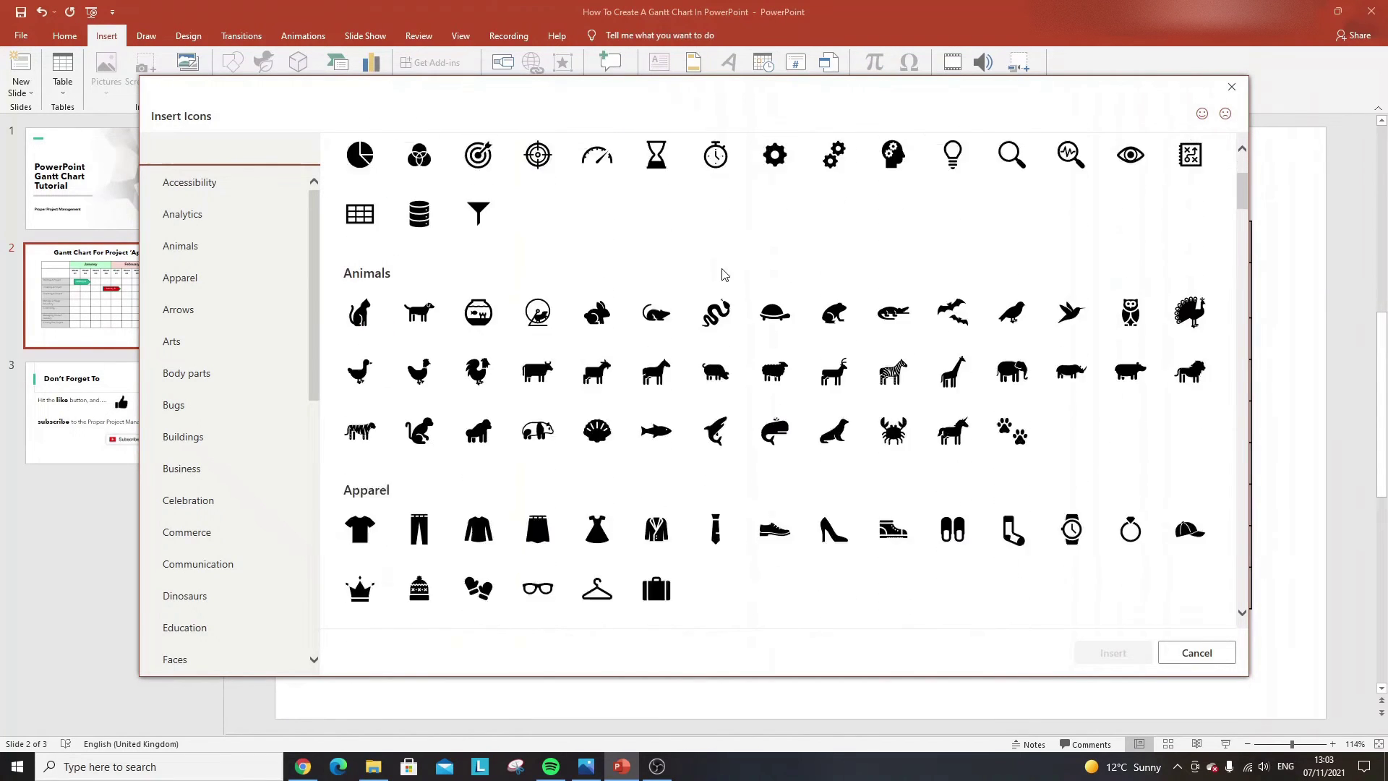
scroll(723, 274, down, 2)
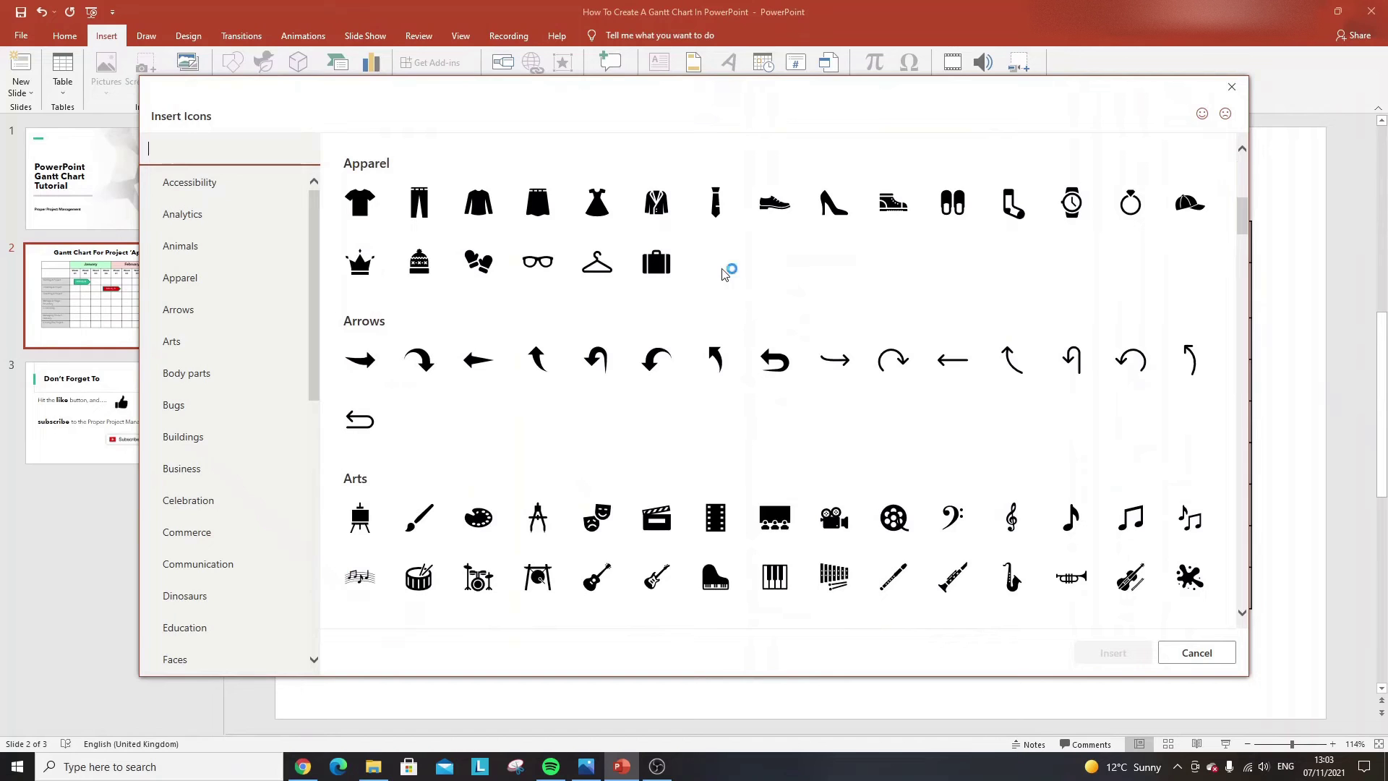
scroll(780, 378, down, 7)
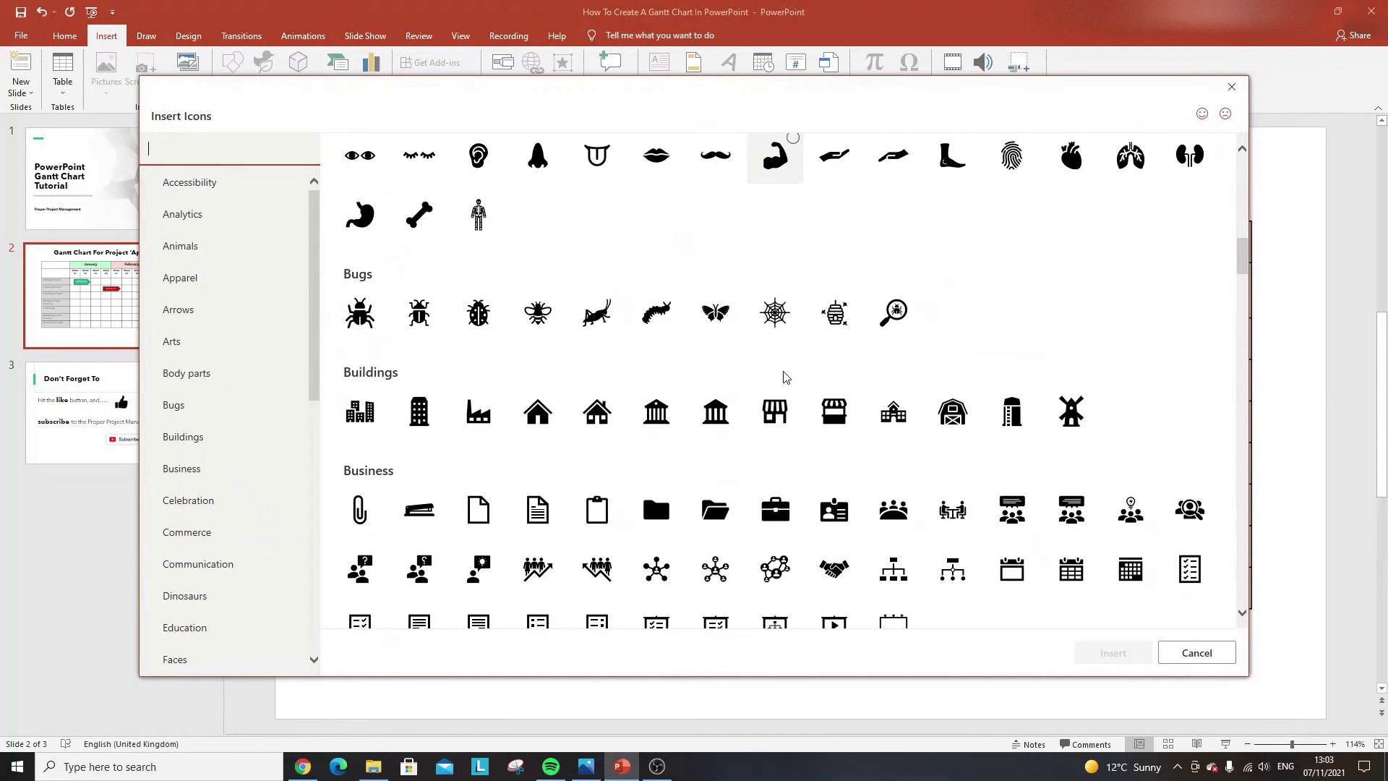
text(flag)
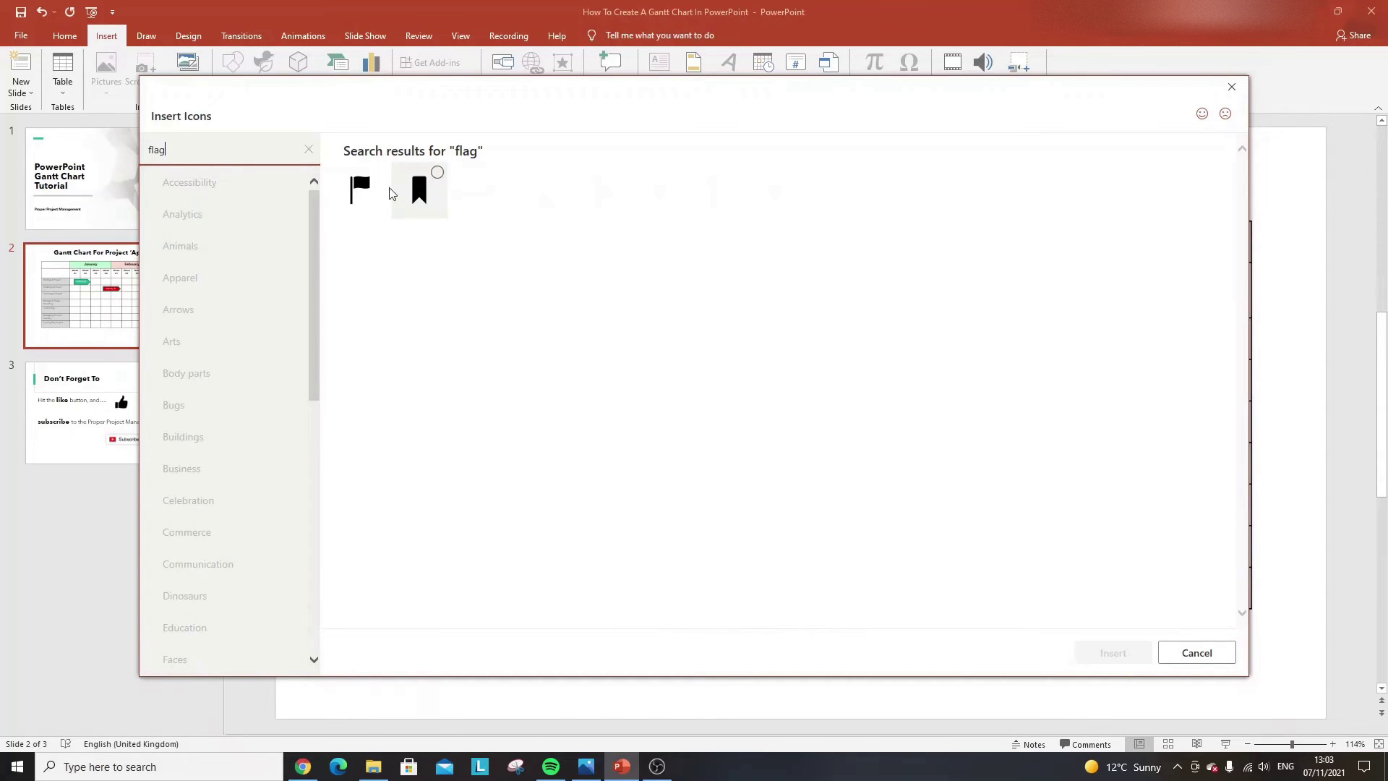
click(409, 193)
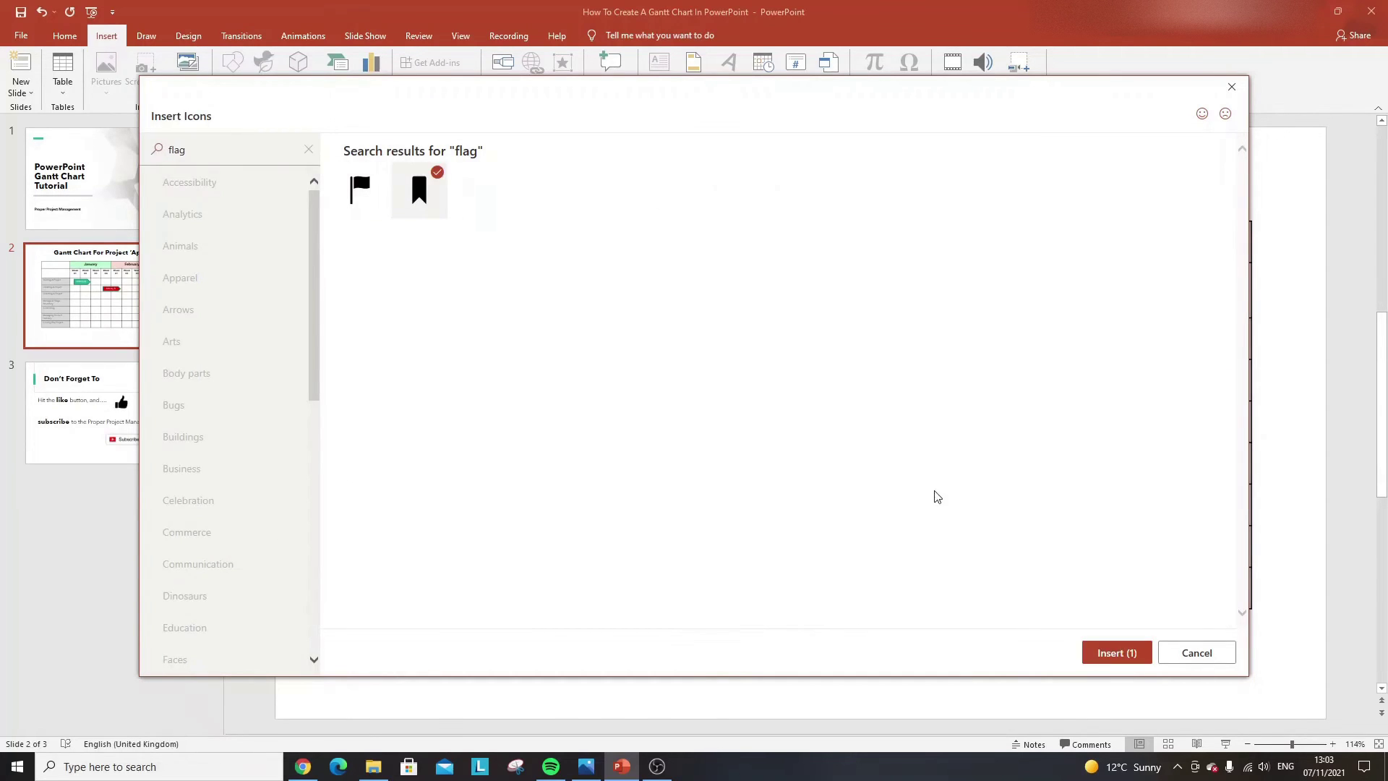
click(1106, 653)
Position the bookmark icon in January Week 03 of the Starting A Project row, just after the green arrow
drag(840, 383, 701, 354)
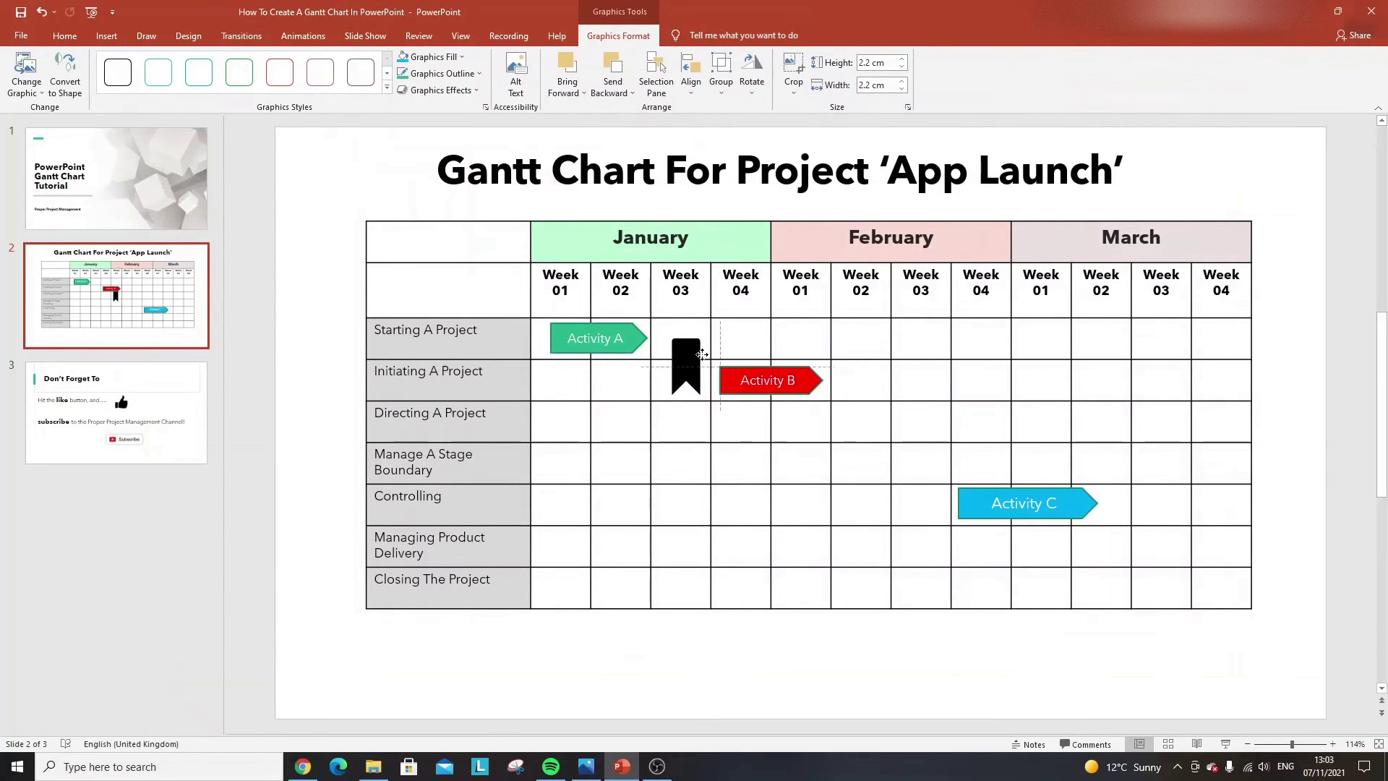
key(ctrl+z)
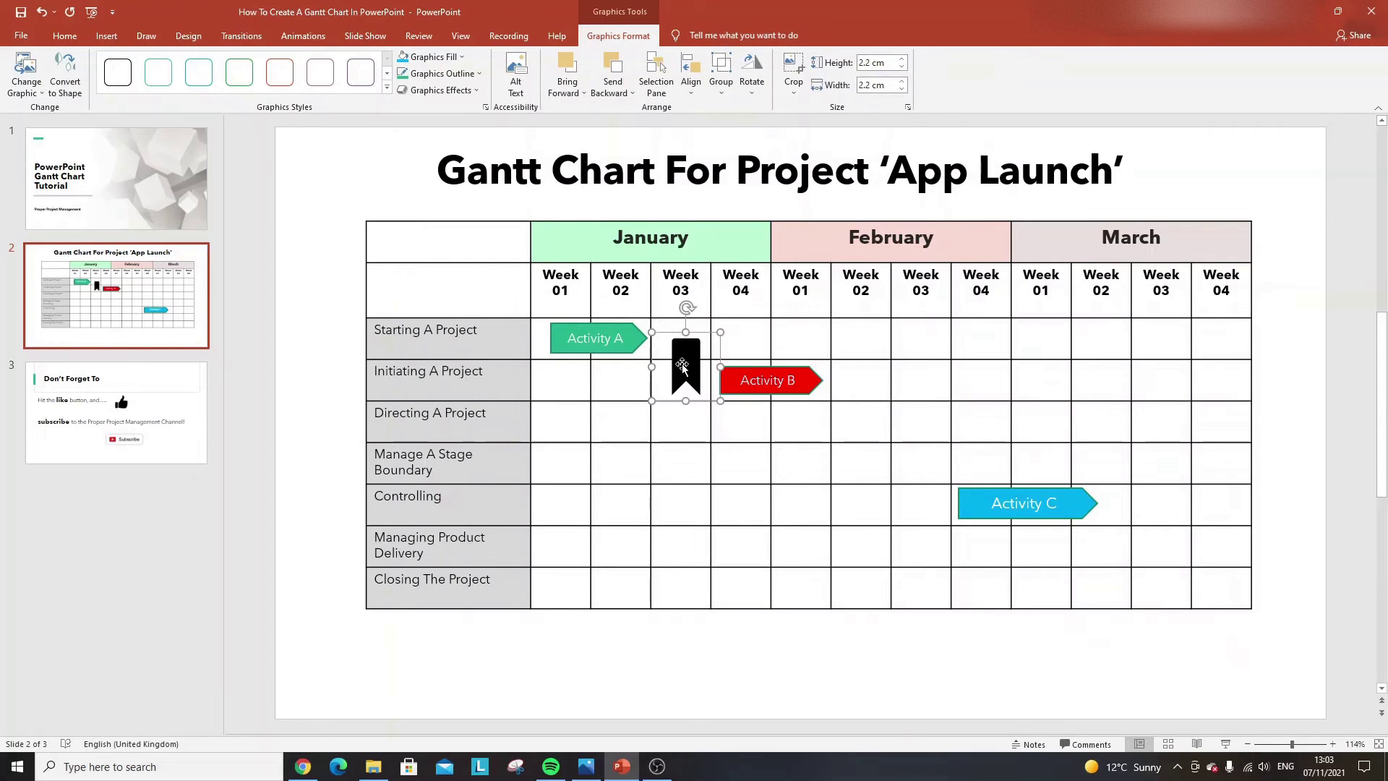
drag(682, 358, 678, 331)
key(ctrl+z)
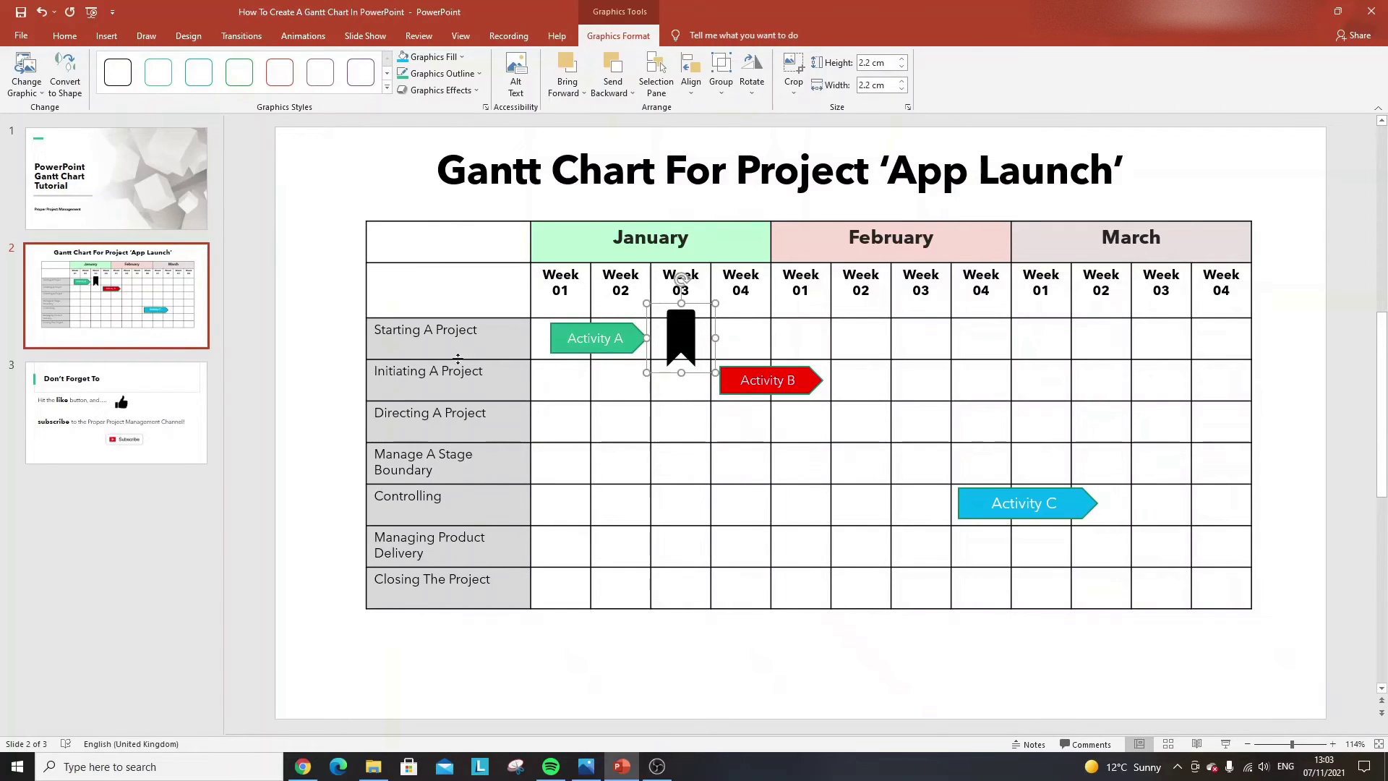
Duplicate the bookmark icon and place the copy in February Week 02 across the Directing A Project and Manage A Stage Boundary rows
key(ctrl+c)
key(ctrl+v)
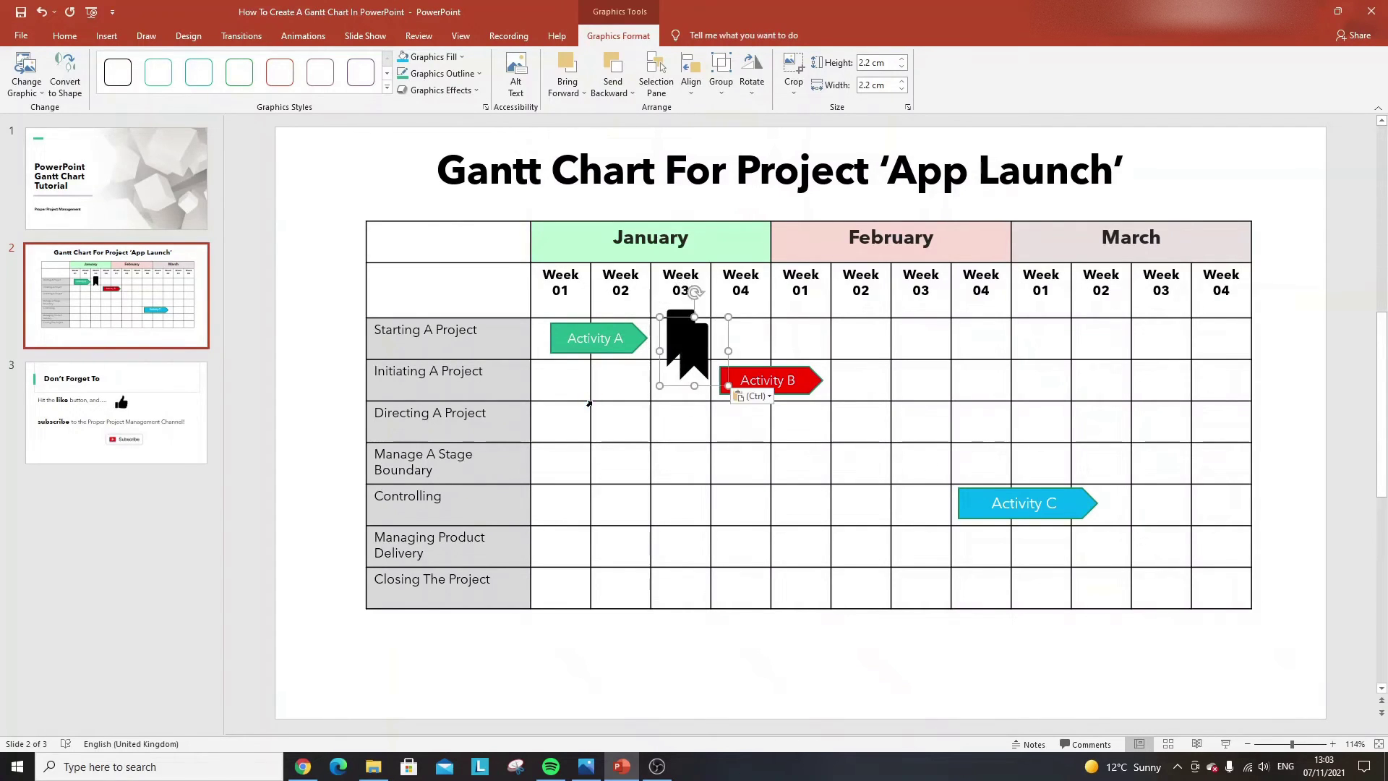
drag(680, 350, 861, 440)
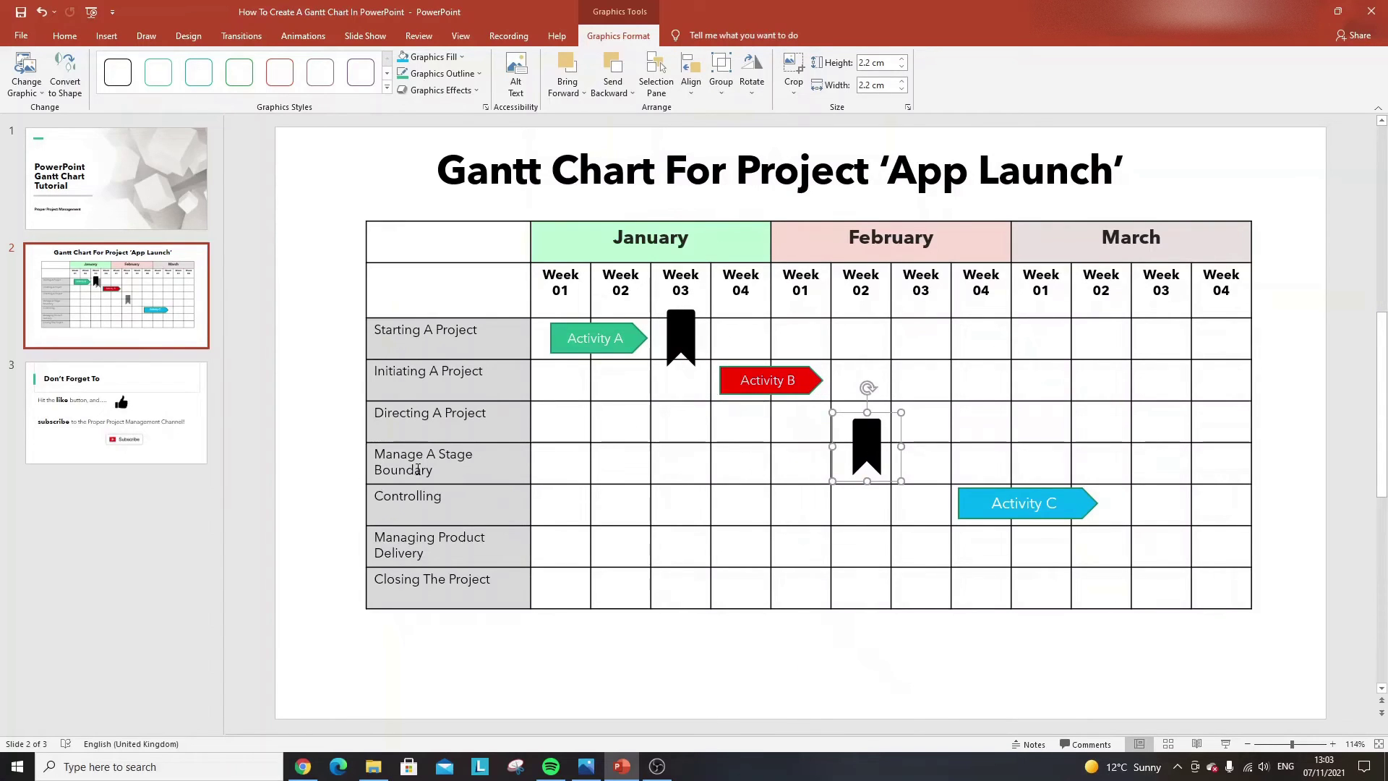
click(865, 670)
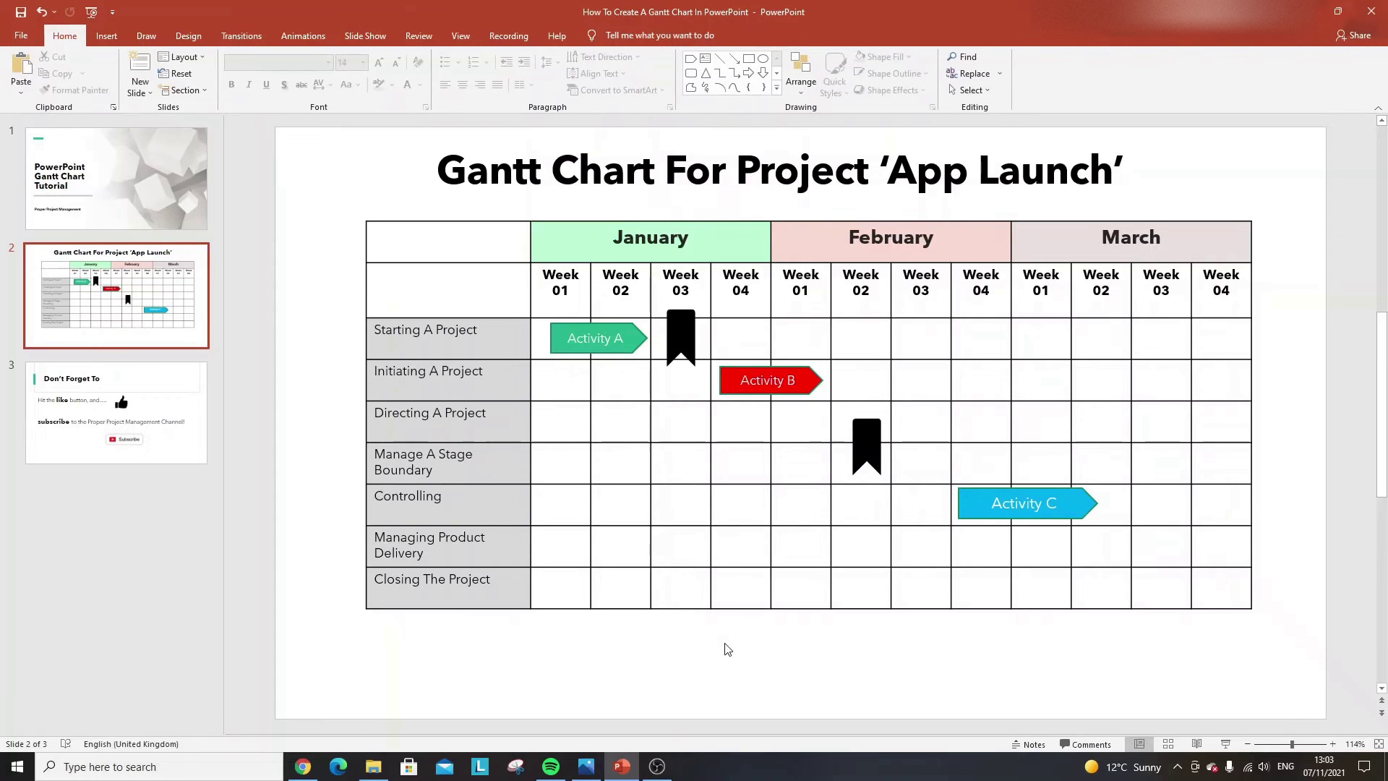